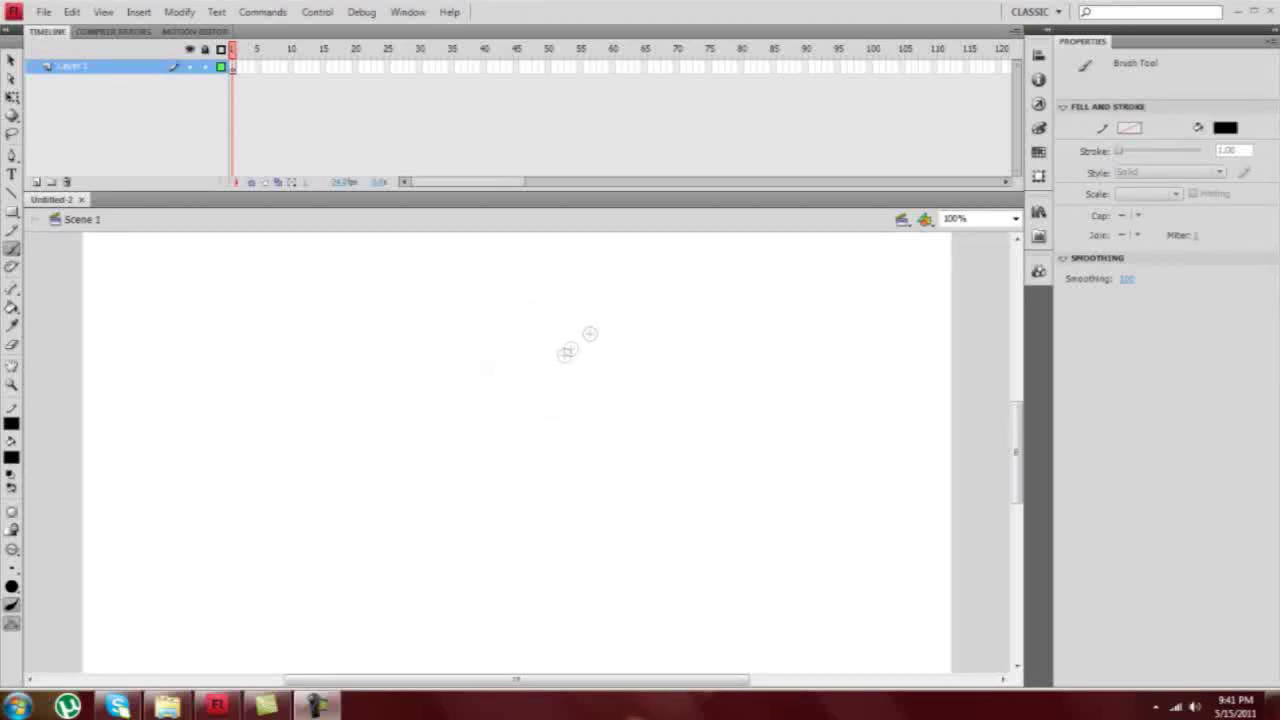
Step: Ink the first curved brow stroke and the lines beneath the nose in black
{"action": "left_click_drag", "start_coordinate": [503, 387], "coordinate": [642, 335]}
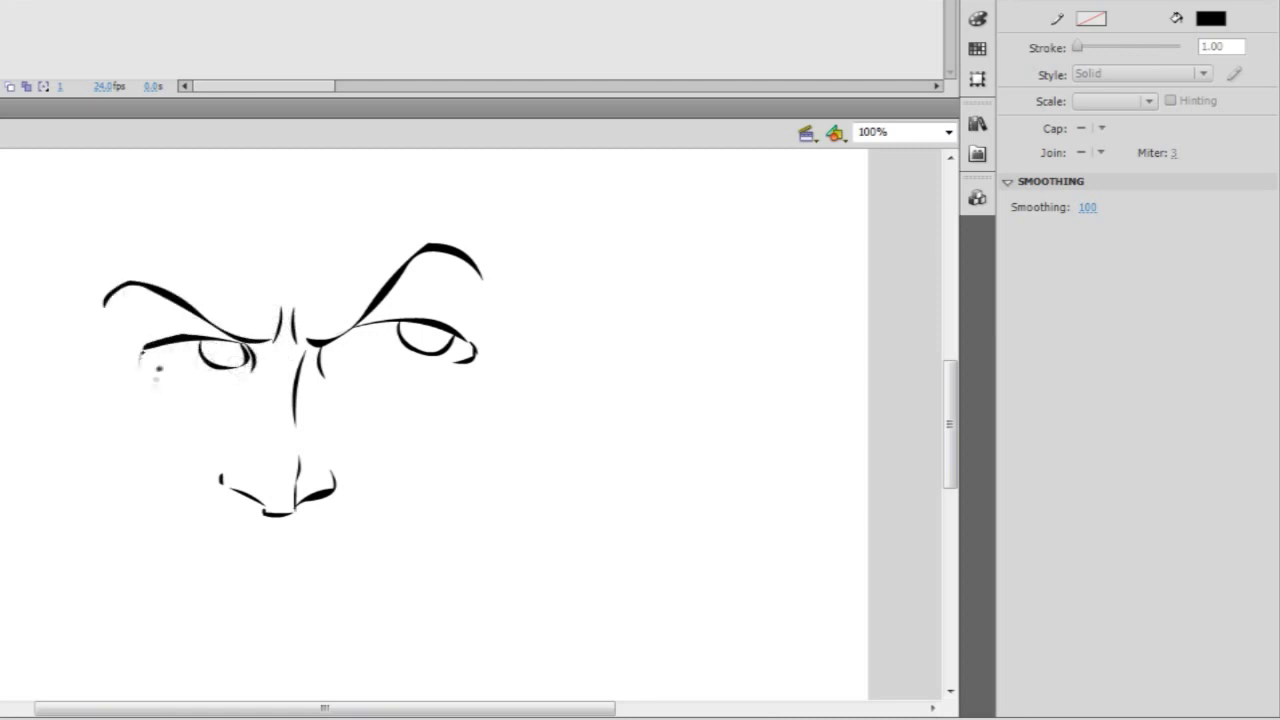
{"action": "left_click_drag", "start_coordinate": [357, 540], "coordinate": [320, 425]}
{"action": "mouse_move", "coordinate": [229, 423]}
{"action": "left_mouse_down"}
{"action": "mouse_move", "coordinate": [440, 442]}
{"action": "mouse_move", "coordinate": [248, 425]}
{"action": "left_mouse_up"}
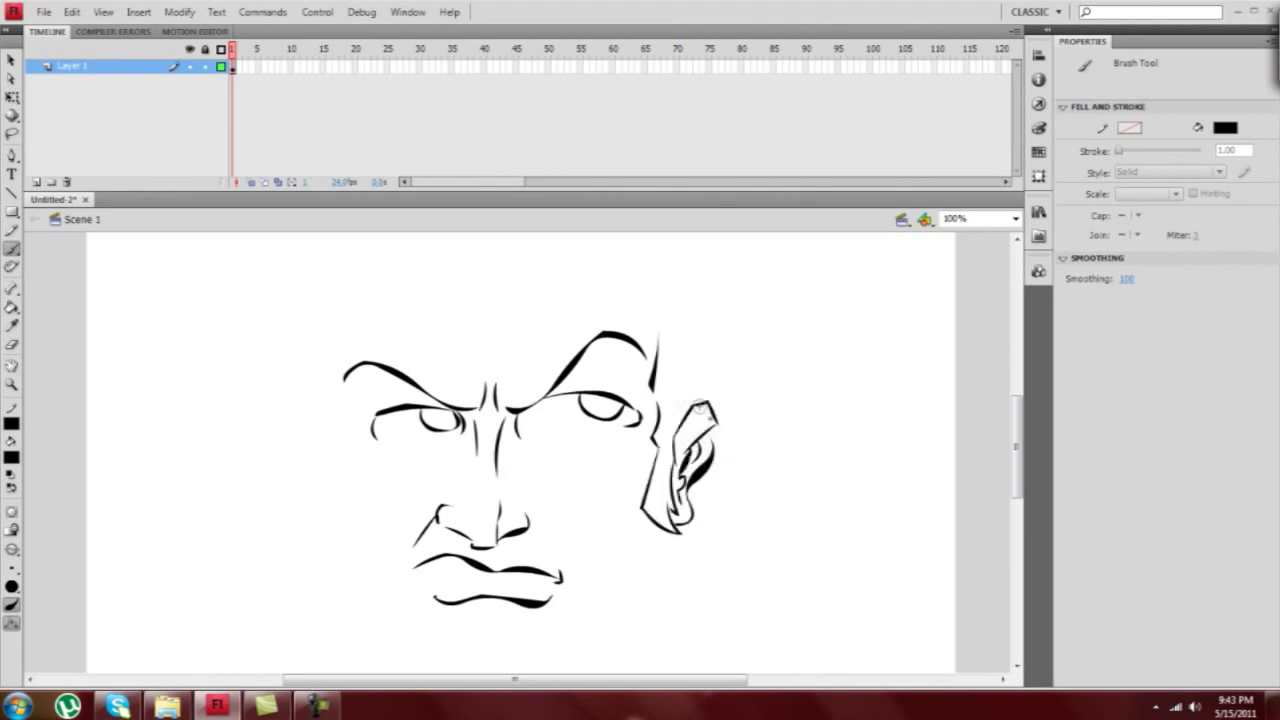
Step: Draw the hairline, zigzag hair tufts, jagged spikes and the thick hooked forehead line
{"action": "mouse_move", "coordinate": [748, 300]}
{"action": "left_mouse_down"}
{"action": "mouse_move", "coordinate": [758, 390]}
{"action": "mouse_move", "coordinate": [790, 325]}
{"action": "mouse_move", "coordinate": [796, 346]}
{"action": "left_mouse_up"}
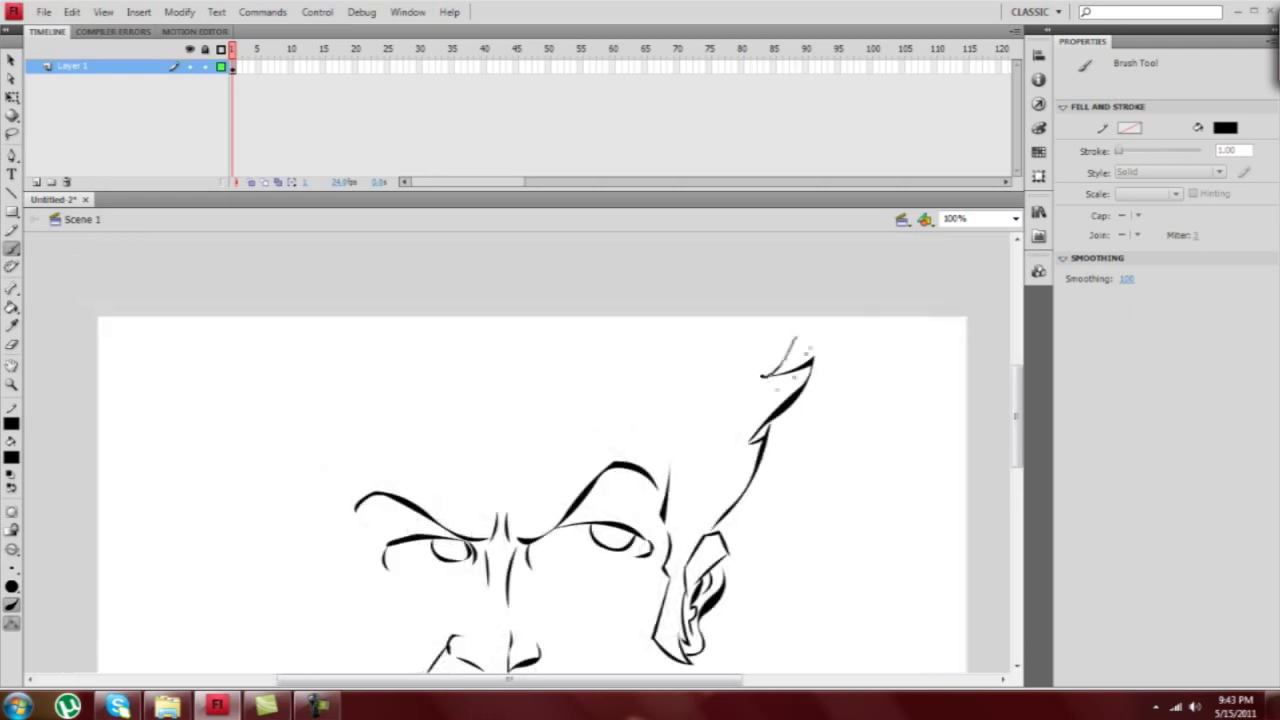
{"action": "mouse_move", "coordinate": [608, 322]}
{"action": "left_mouse_down"}
{"action": "mouse_move", "coordinate": [498, 368]}
{"action": "mouse_move", "coordinate": [614, 391]}
{"action": "left_mouse_up"}
{"action": "mouse_move", "coordinate": [614, 391]}
{"action": "left_mouse_down"}
{"action": "mouse_move", "coordinate": [516, 326]}
{"action": "mouse_move", "coordinate": [422, 380]}
{"action": "mouse_move", "coordinate": [438, 498]}
{"action": "left_mouse_up"}
{"action": "left_click_drag", "start_coordinate": [492, 345], "coordinate": [502, 397]}
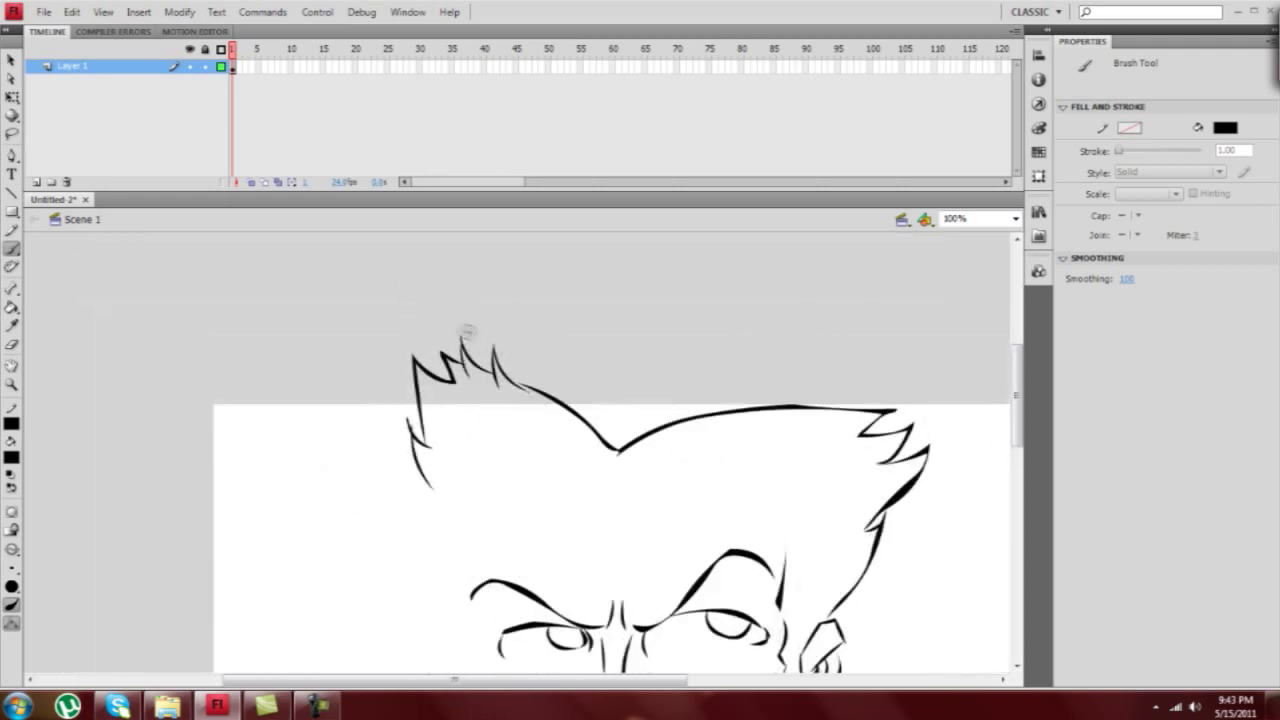
{"action": "mouse_move", "coordinate": [467, 331]}
{"action": "left_mouse_down"}
{"action": "mouse_move", "coordinate": [425, 255]}
{"action": "mouse_move", "coordinate": [468, 255]}
{"action": "left_mouse_up"}
{"action": "left_click_drag", "start_coordinate": [505, 427], "coordinate": [540, 323]}
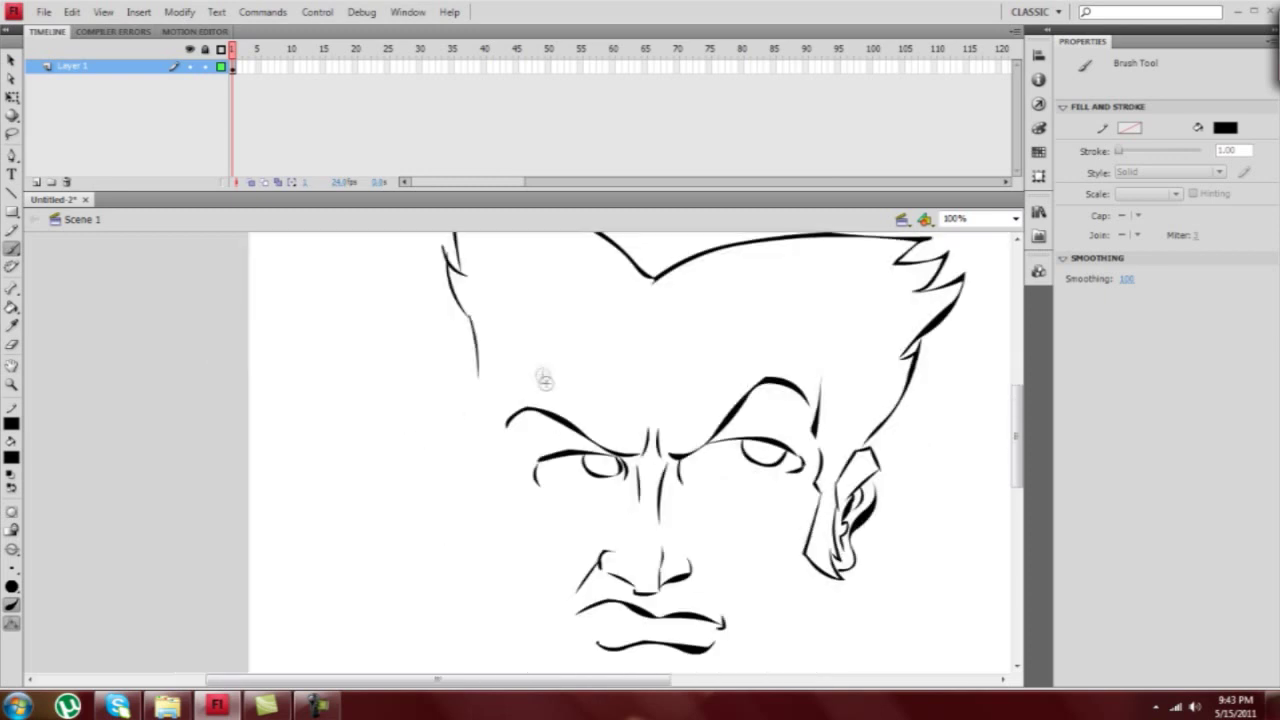
{"action": "left_click_drag", "start_coordinate": [690, 345], "coordinate": [680, 405]}
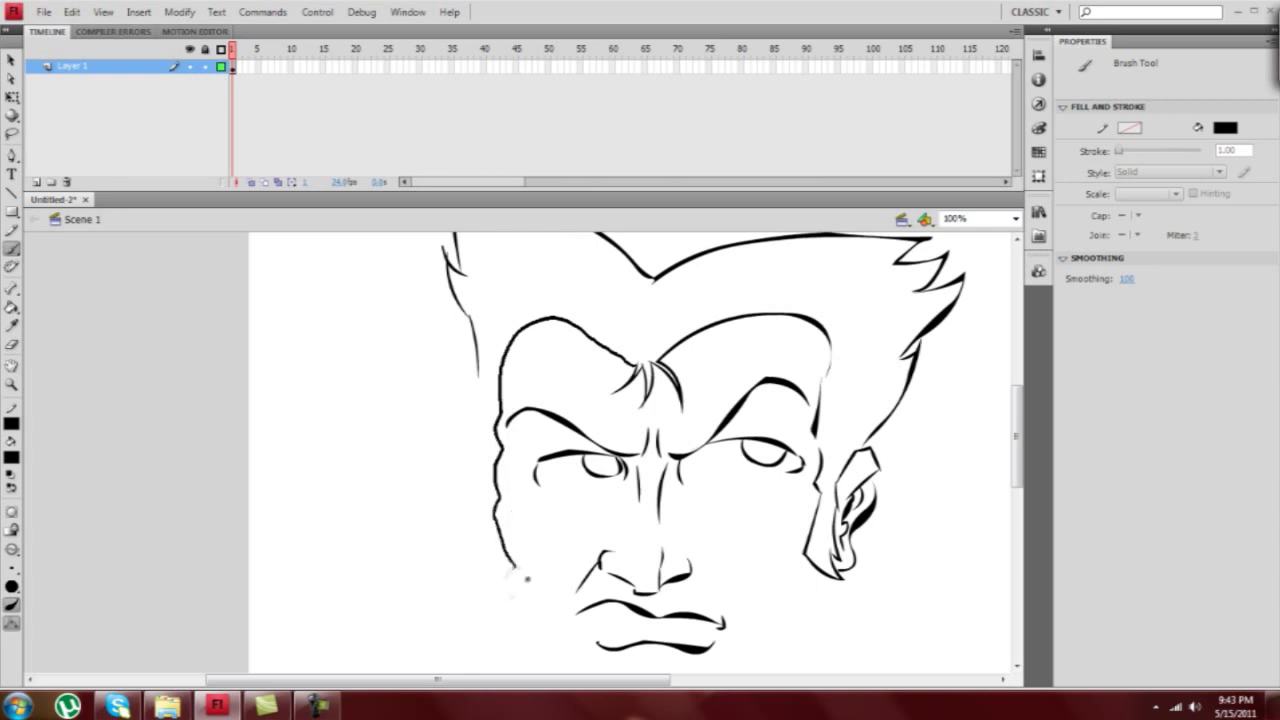
{"action": "left_click_drag", "start_coordinate": [527, 578], "coordinate": [490, 543]}
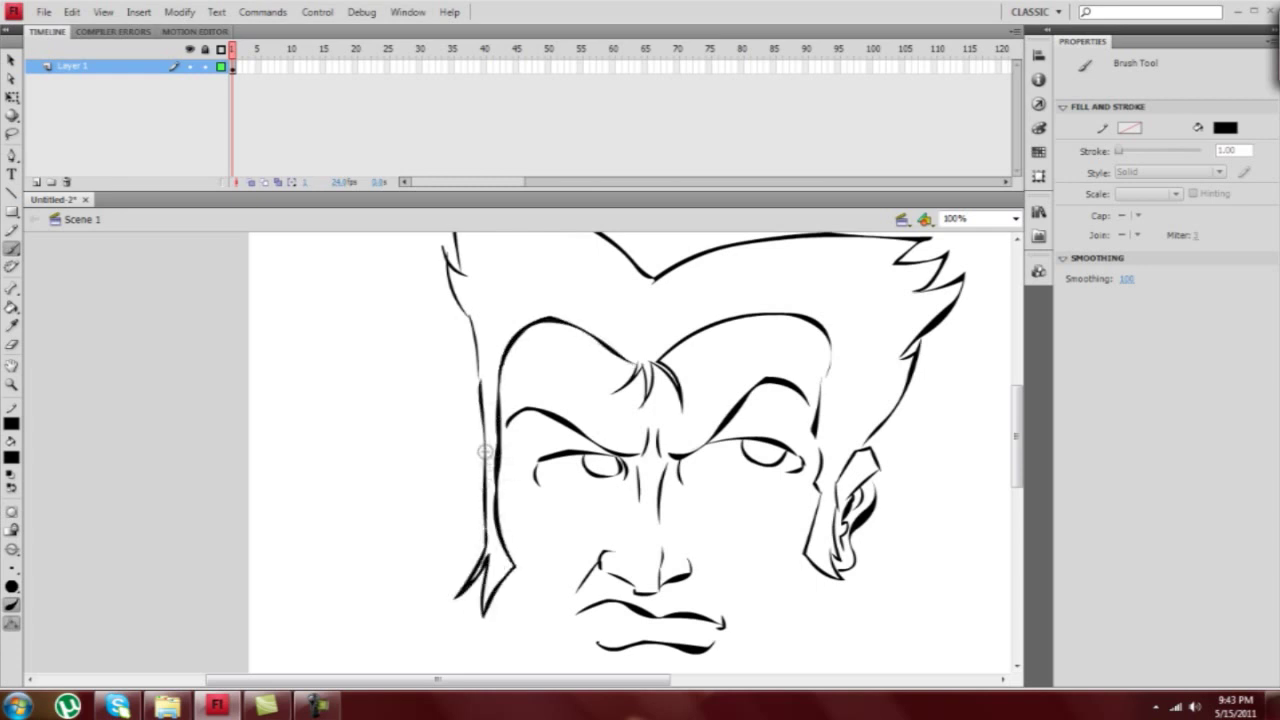
Step: Draw the right and left jaw lines meeting at the chin
{"action": "left_click_drag", "start_coordinate": [830, 565], "coordinate": [810, 440]}
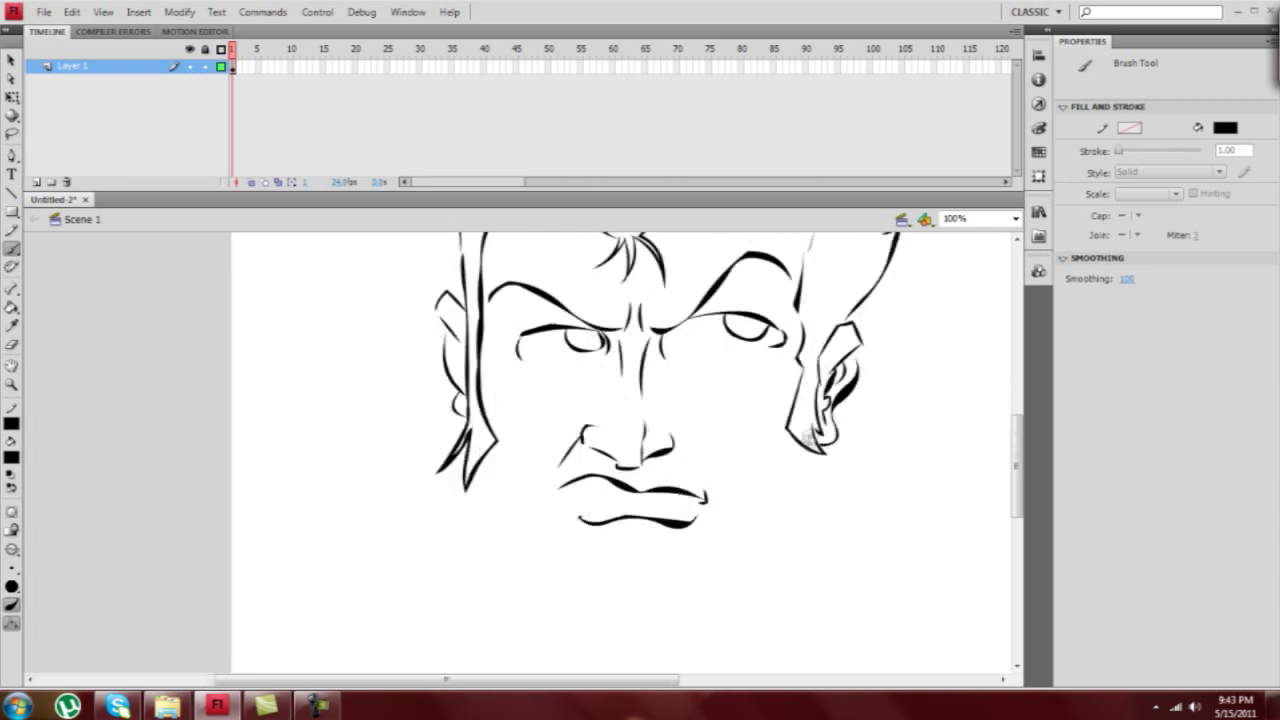
{"action": "left_click_drag", "start_coordinate": [733, 548], "coordinate": [786, 495]}
{"action": "left_click_drag", "start_coordinate": [784, 492], "coordinate": [757, 544]}
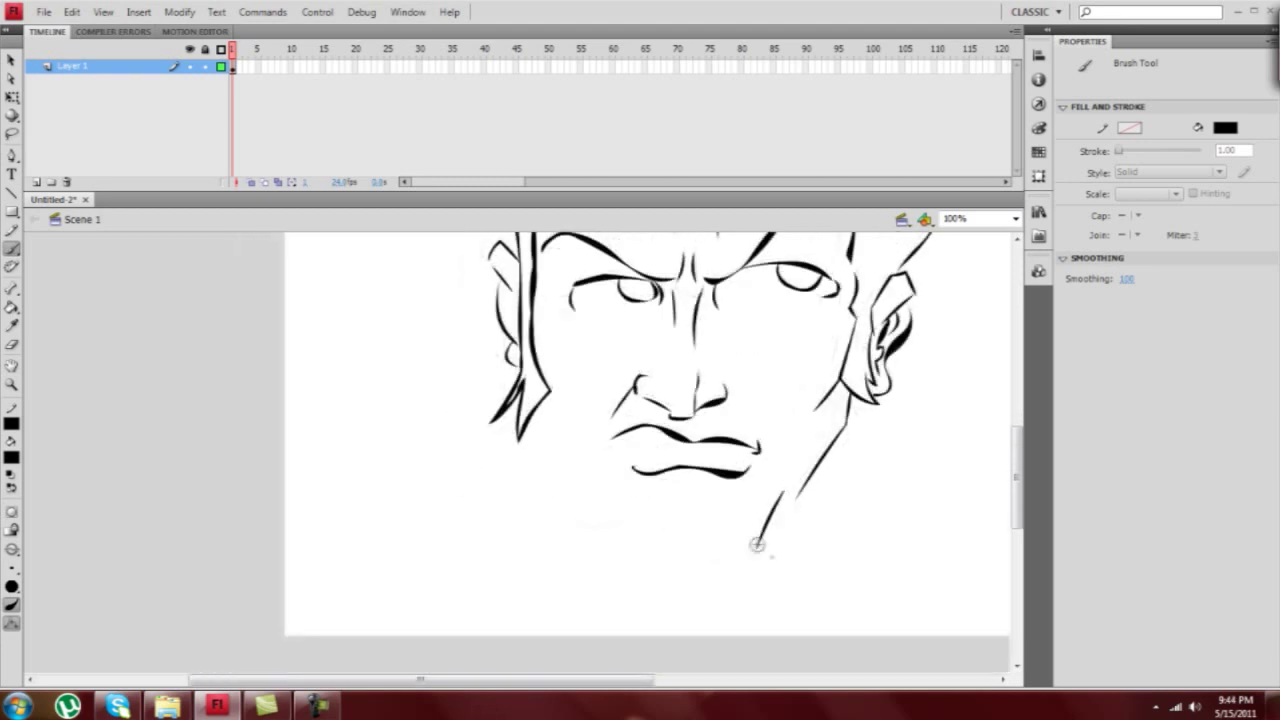
{"action": "left_click_drag", "start_coordinate": [666, 570], "coordinate": [590, 478]}
{"action": "left_click_drag", "start_coordinate": [562, 460], "coordinate": [572, 518]}
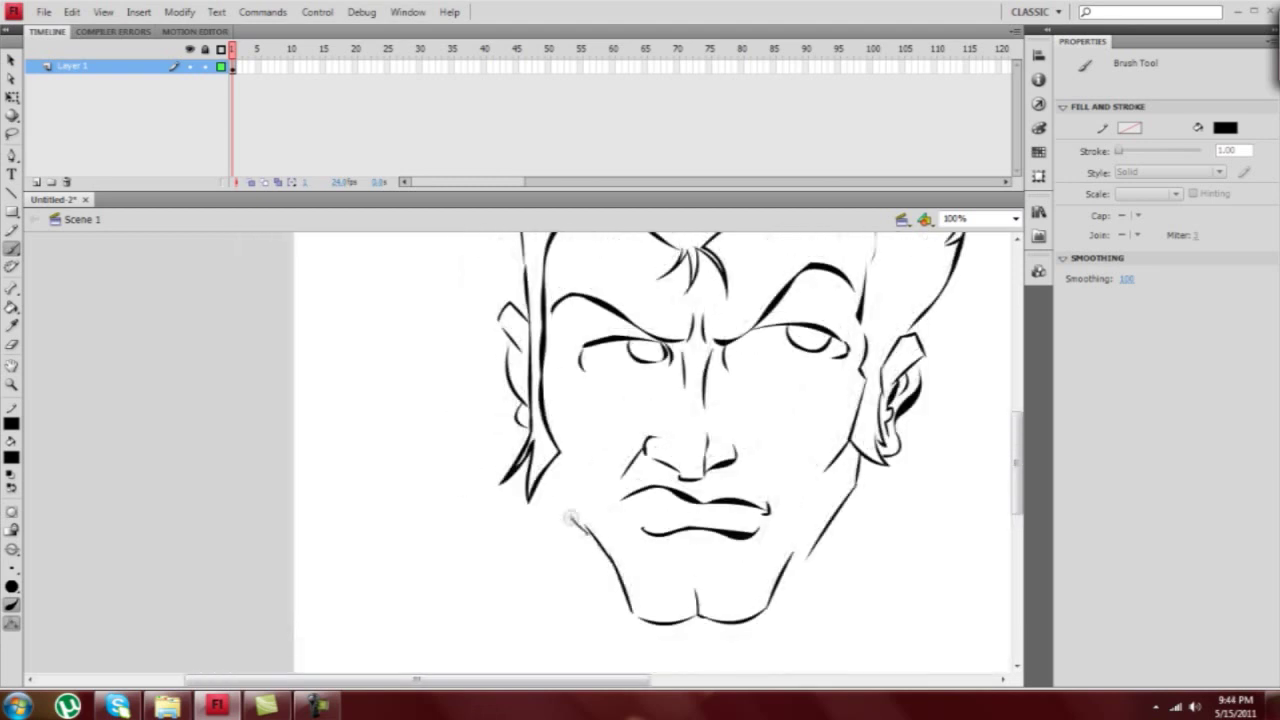
{"action": "left_click_drag", "start_coordinate": [802, 562], "coordinate": [720, 522]}
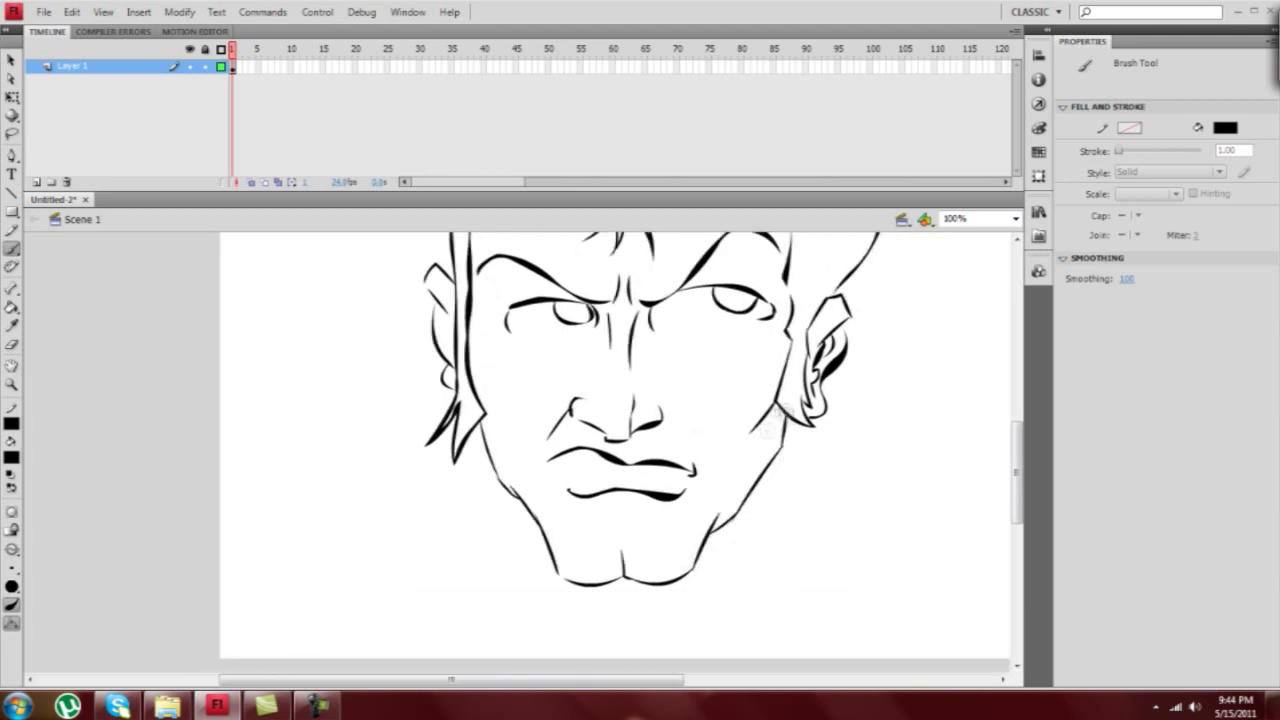
Step: Extend the right jaw line and thicken the left jaw with spiky cheek hair
{"action": "key", "text": "e"}
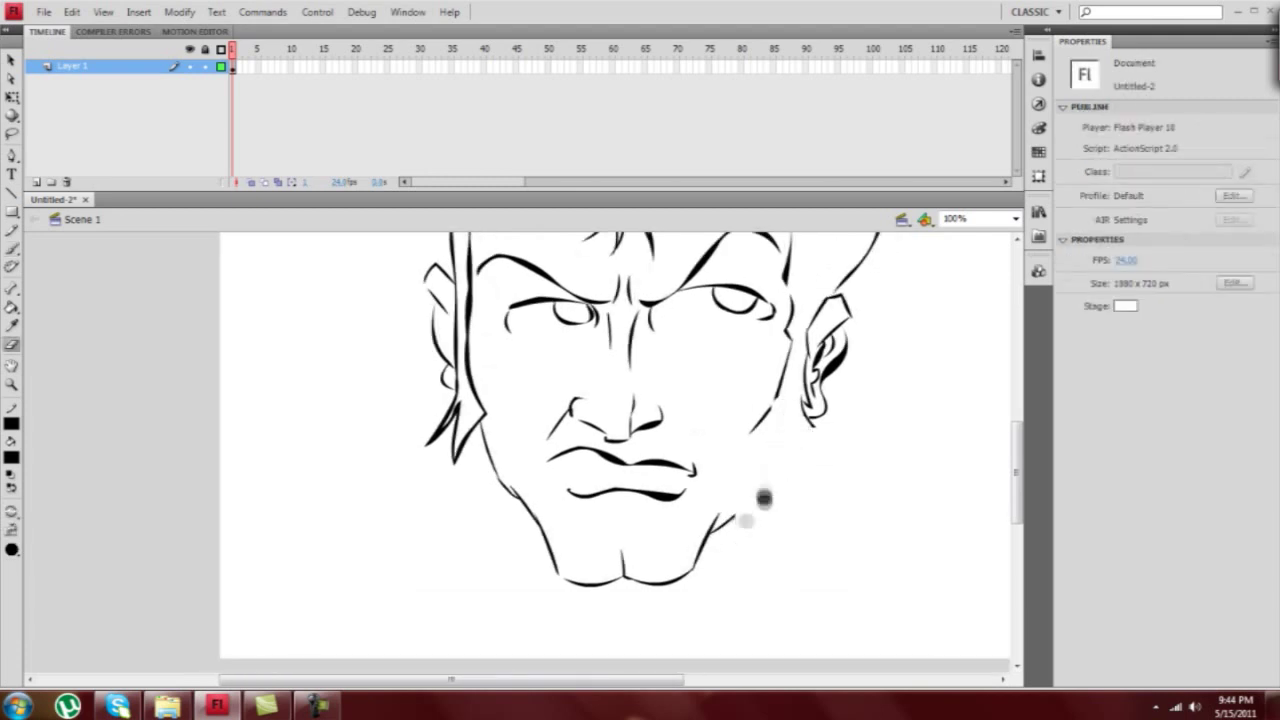
{"action": "key", "text": "b"}
{"action": "left_click_drag", "start_coordinate": [775, 408], "coordinate": [735, 470]}
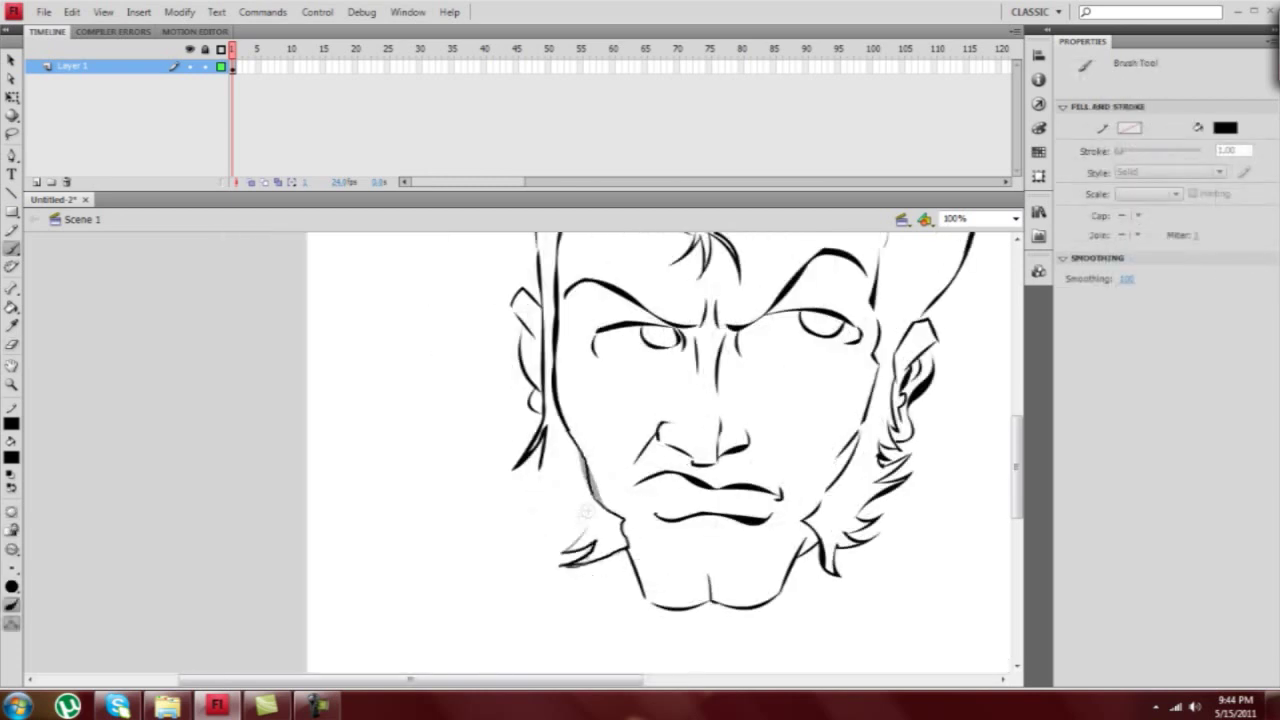
{"action": "left_click_drag", "start_coordinate": [588, 510], "coordinate": [553, 518]}
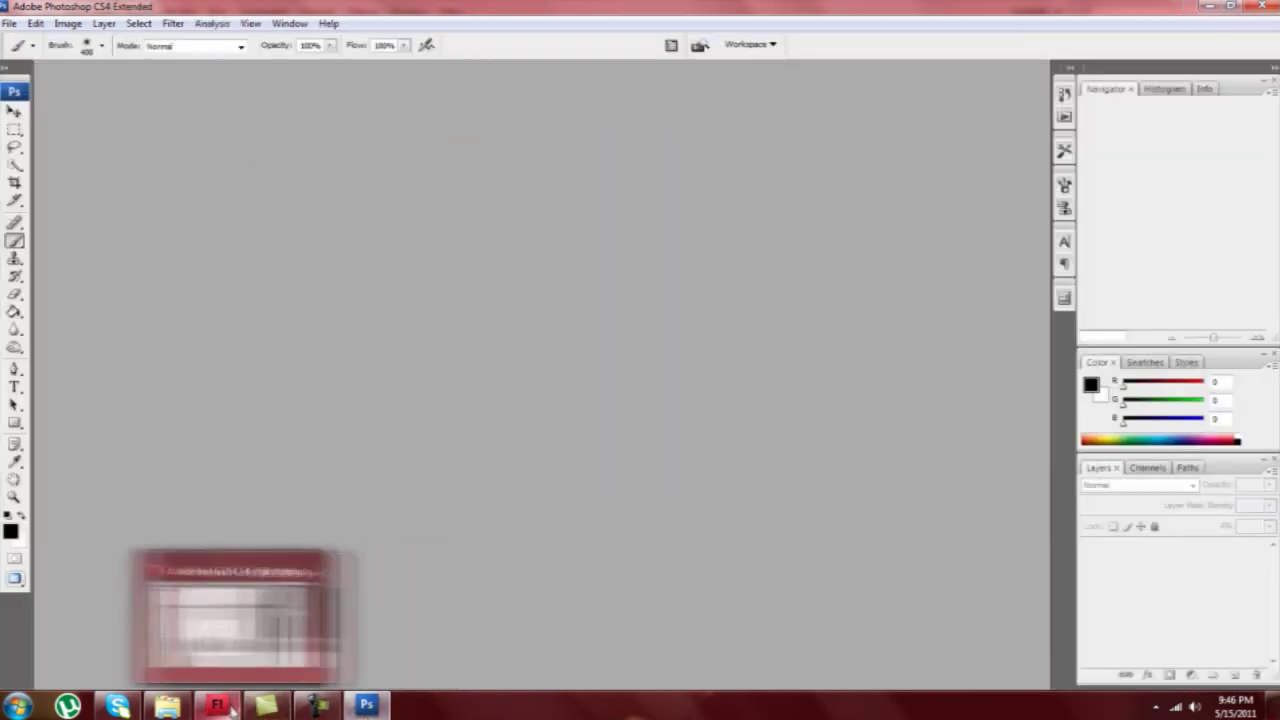
Step: Create a new Photoshop document and delete the pasted sketch layer
{"action": "left_click", "coordinate": [216, 705]}
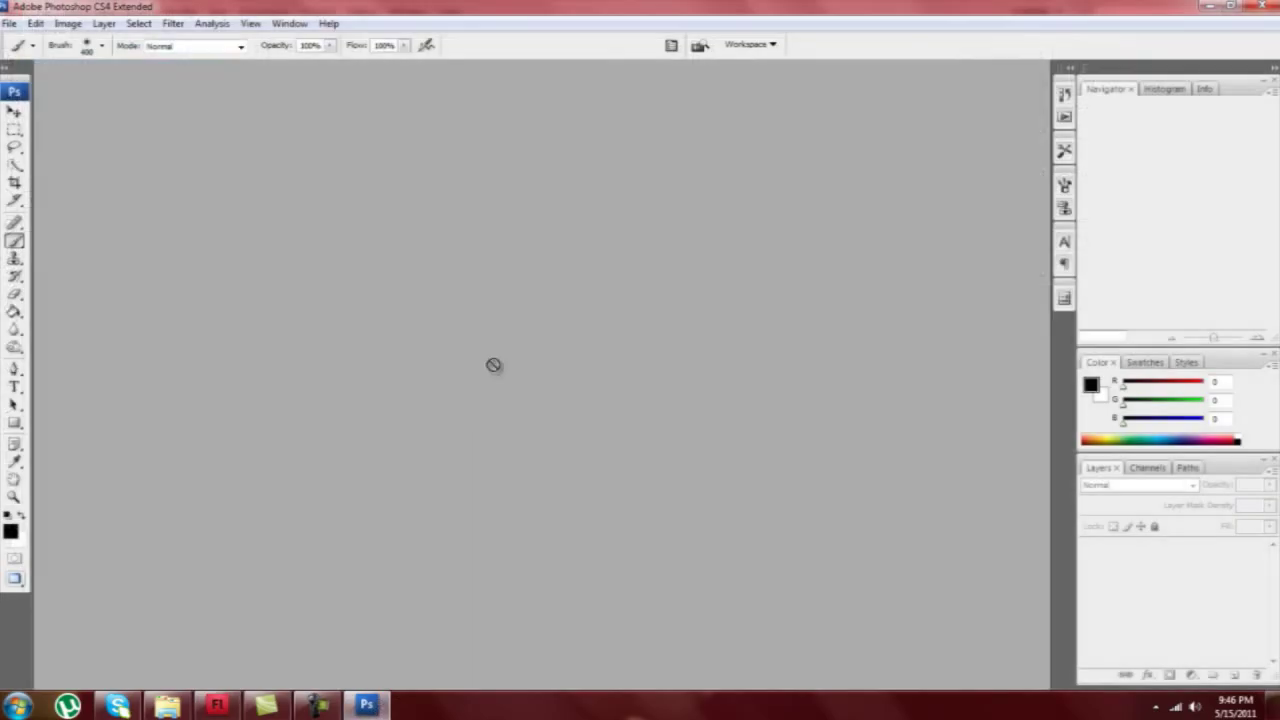
{"action": "key", "text": "alt+f"}
{"action": "key", "text": "n"}
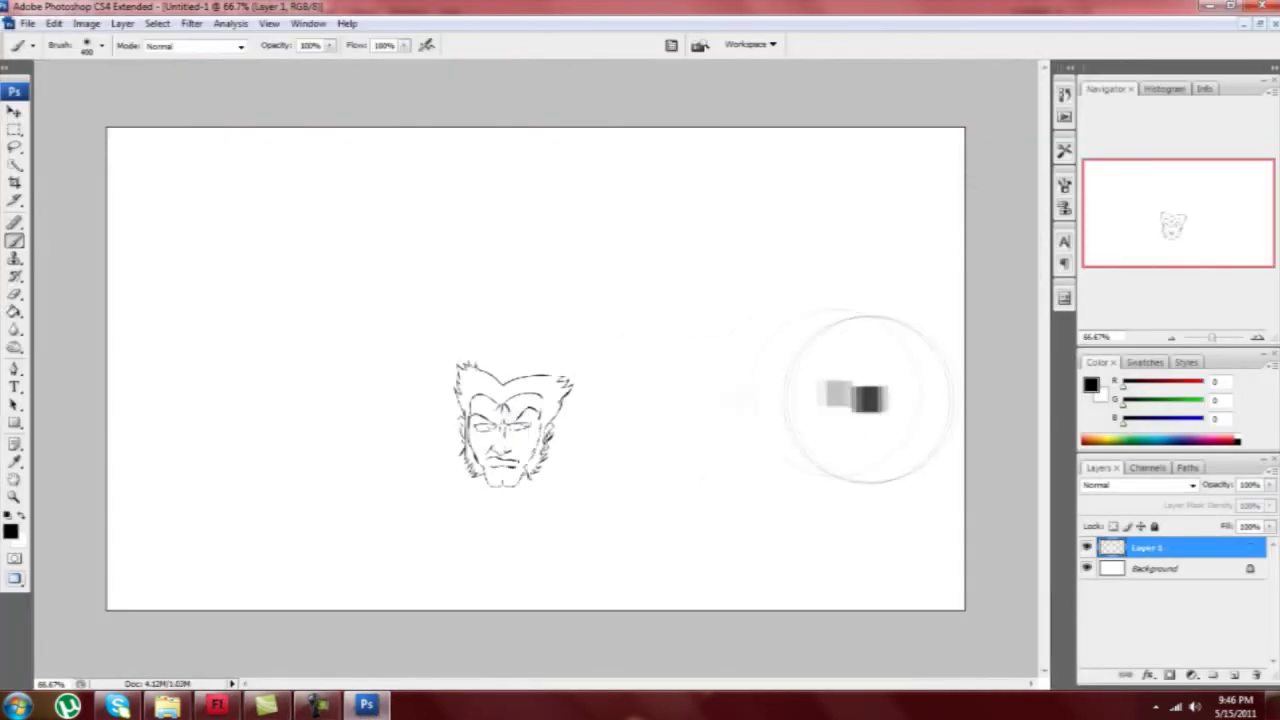
{"action": "left_click", "coordinate": [1257, 675]}
{"action": "left_click", "coordinate": [610, 263]}
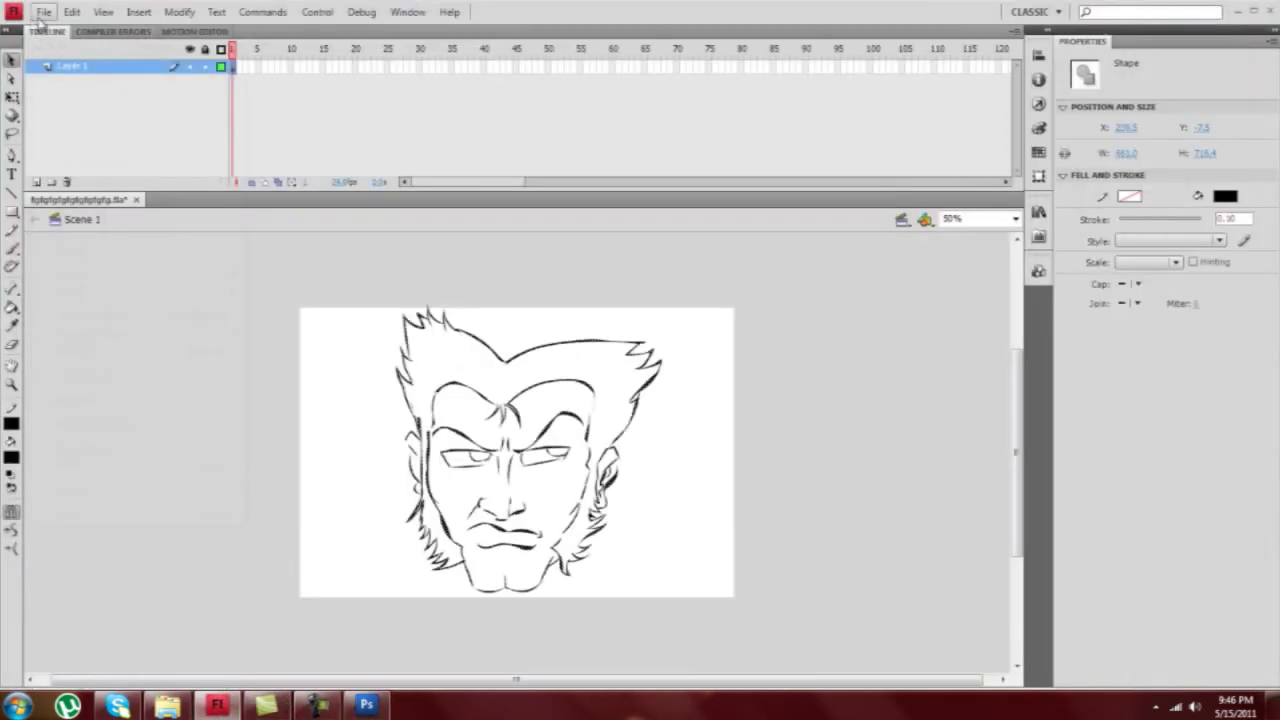
Step: Export the face drawing as a PNG image to the Desktop
{"action": "left_click", "coordinate": [44, 11]}
{"action": "left_click", "coordinate": [300, 292]}
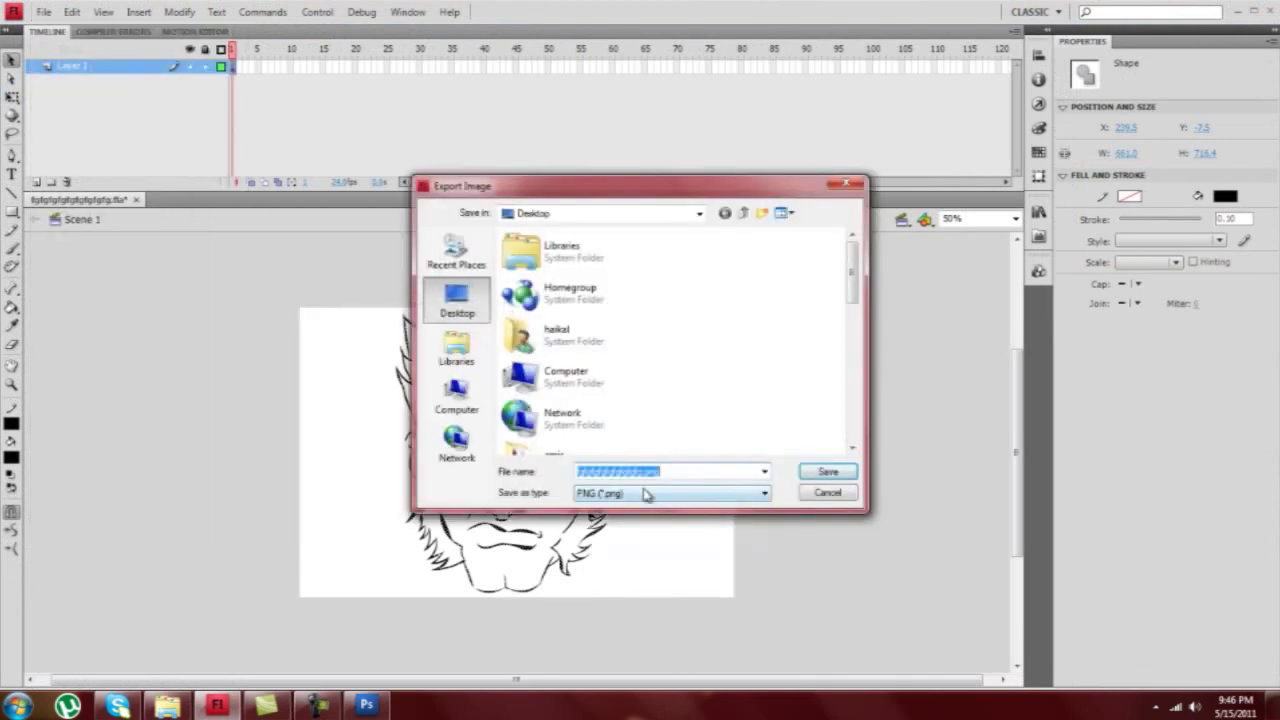
{"action": "left_click", "coordinate": [646, 493]}
{"action": "left_click", "coordinate": [620, 581]}
{"action": "left_click", "coordinate": [827, 471]}
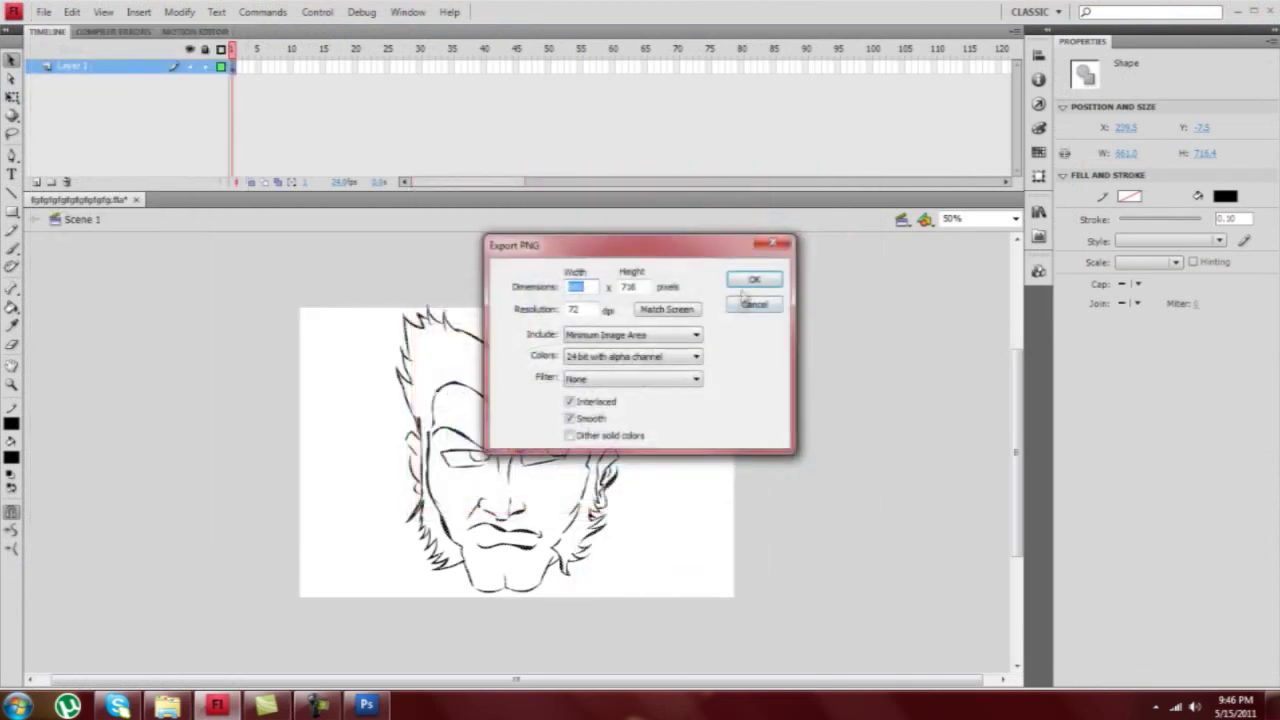
{"action": "left_click", "coordinate": [750, 281]}
Step: Close Flash, answering the save-changes prompt, and show the Desktop
{"action": "left_click", "coordinate": [1268, 11]}
{"action": "left_click", "coordinate": [580, 384]}
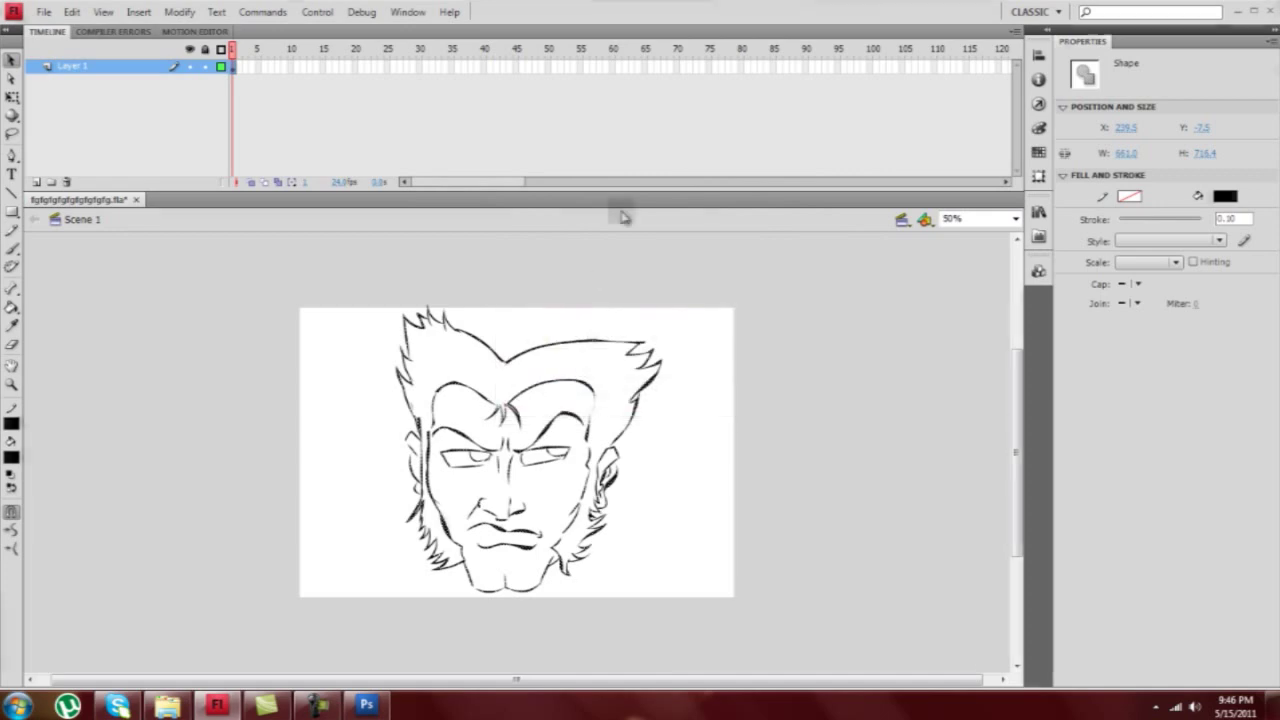
{"action": "key", "text": "super+d"}
Step: Add an empty layer and a duplicate of the line drawing, arranging their order
{"action": "left_click", "coordinate": [316, 705]}
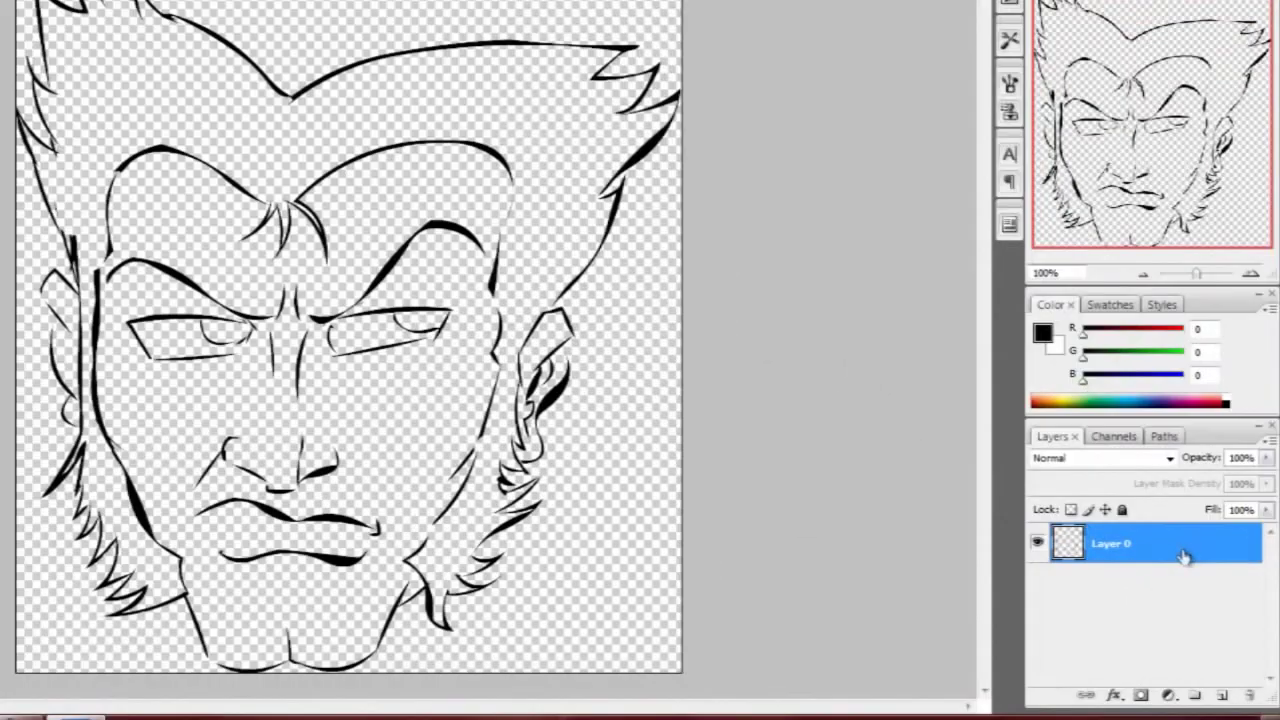
{"action": "left_click", "coordinate": [1221, 695]}
{"action": "left_click_drag", "start_coordinate": [1150, 545], "coordinate": [1130, 600]}
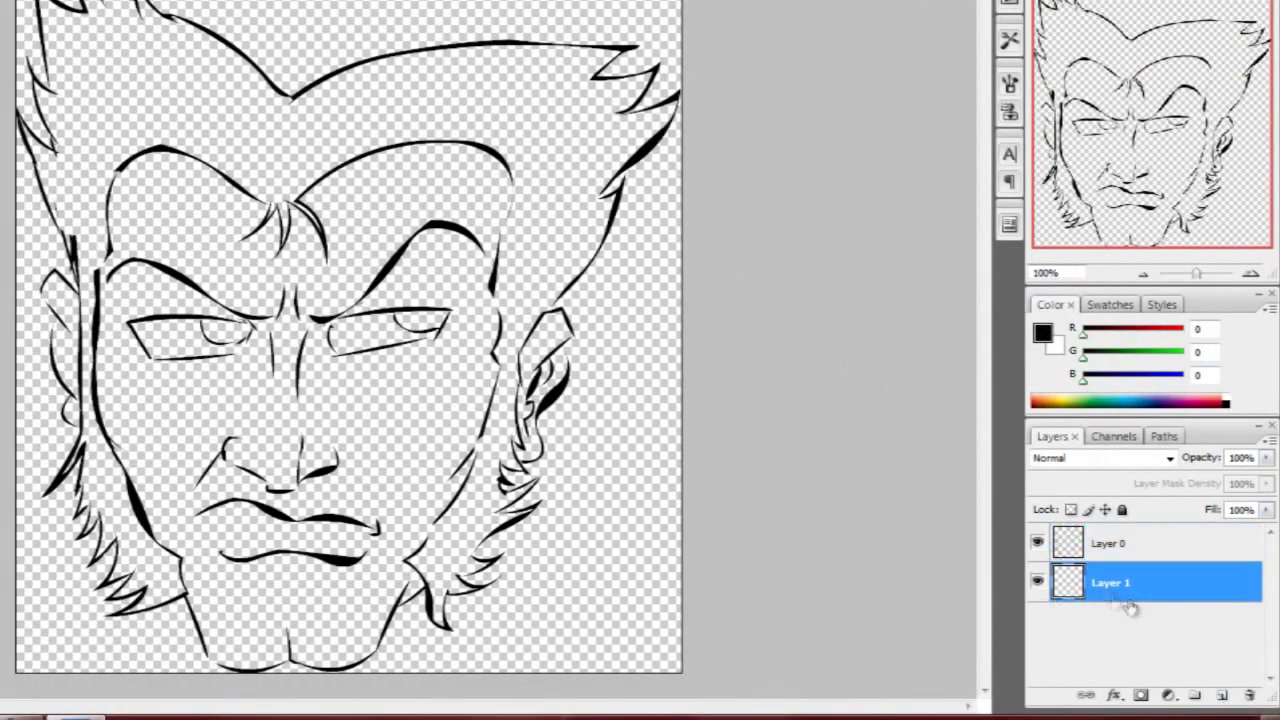
{"action": "left_click", "coordinate": [1037, 543]}
{"action": "left_click", "coordinate": [1037, 543]}
{"action": "key", "text": "ctrl+j"}
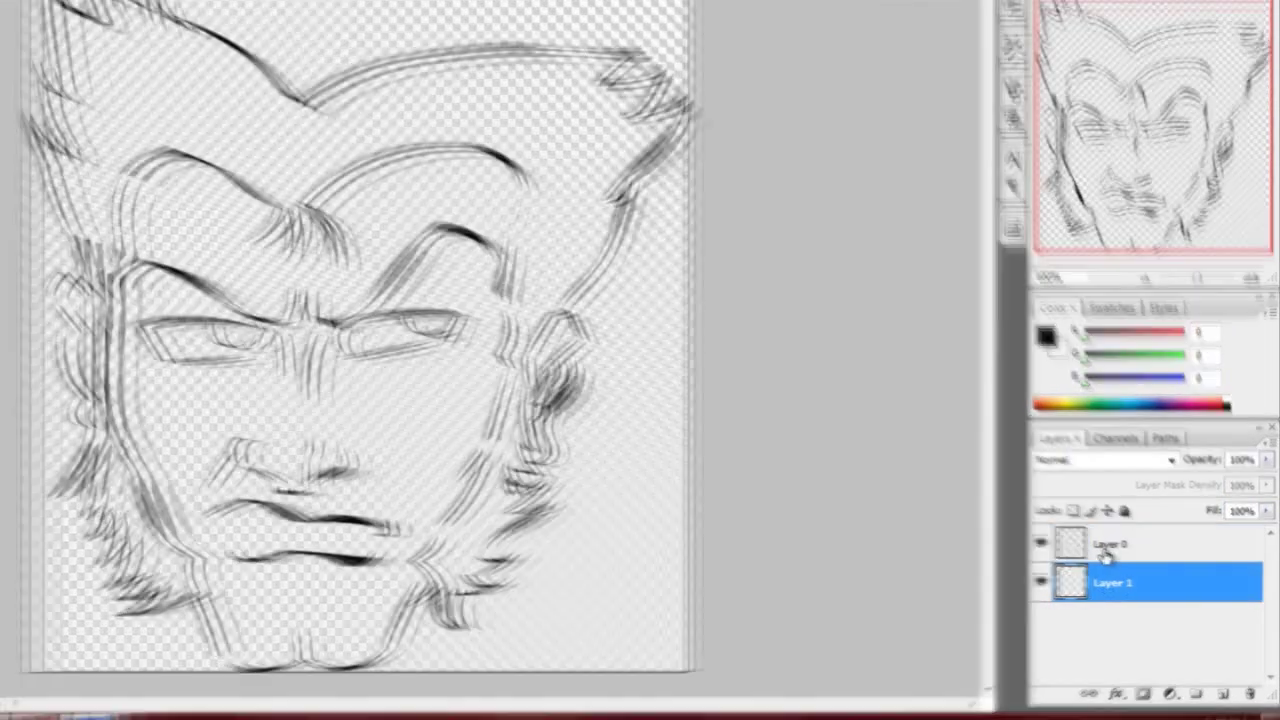
{"action": "left_click_drag", "start_coordinate": [1100, 586], "coordinate": [1143, 617]}
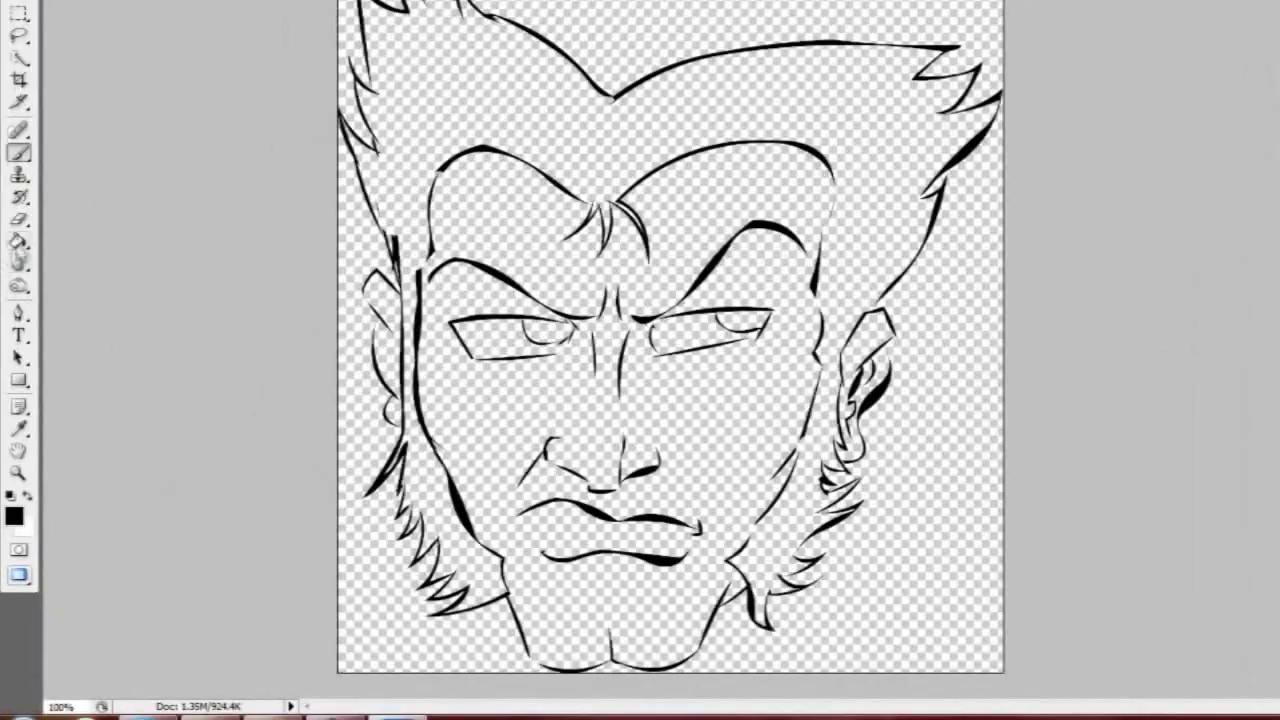
Step: Set the foreground colour to a pale skin tone (R245 G216 B137)
{"action": "left_click", "coordinate": [10, 531]}
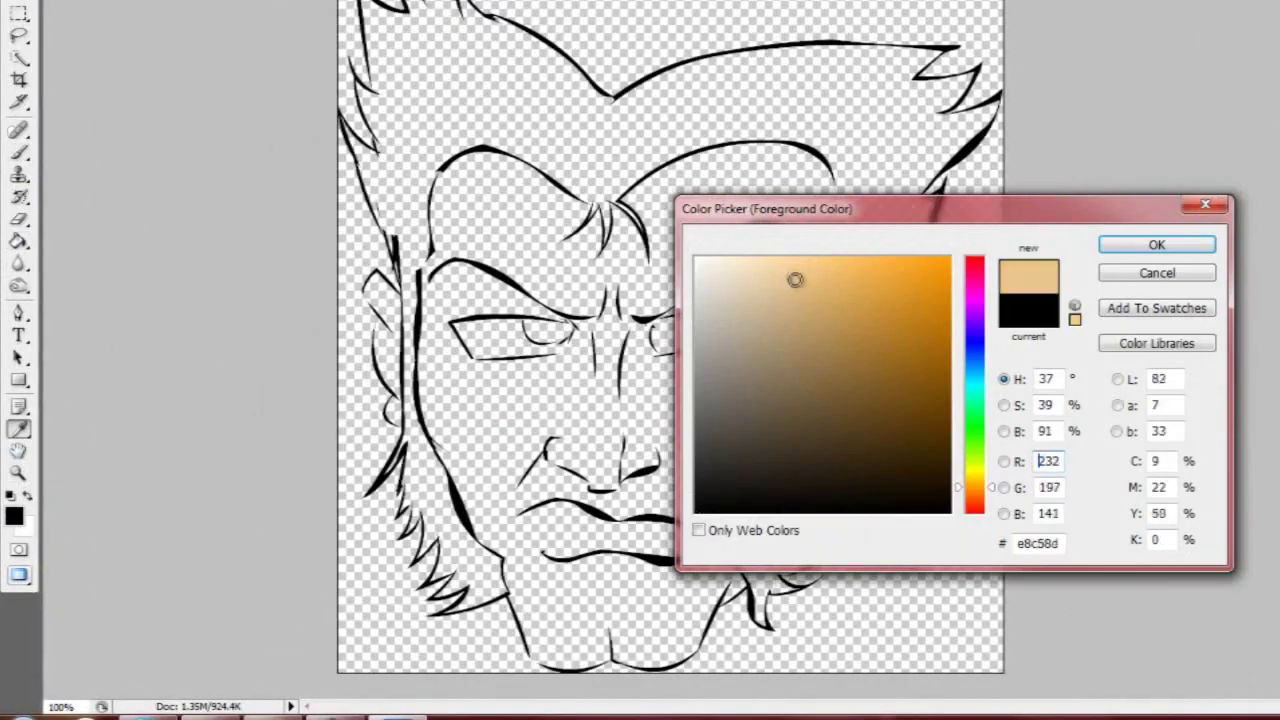
{"action": "left_click", "coordinate": [782, 267]}
{"action": "left_click", "coordinate": [975, 458]}
{"action": "left_click", "coordinate": [752, 261]}
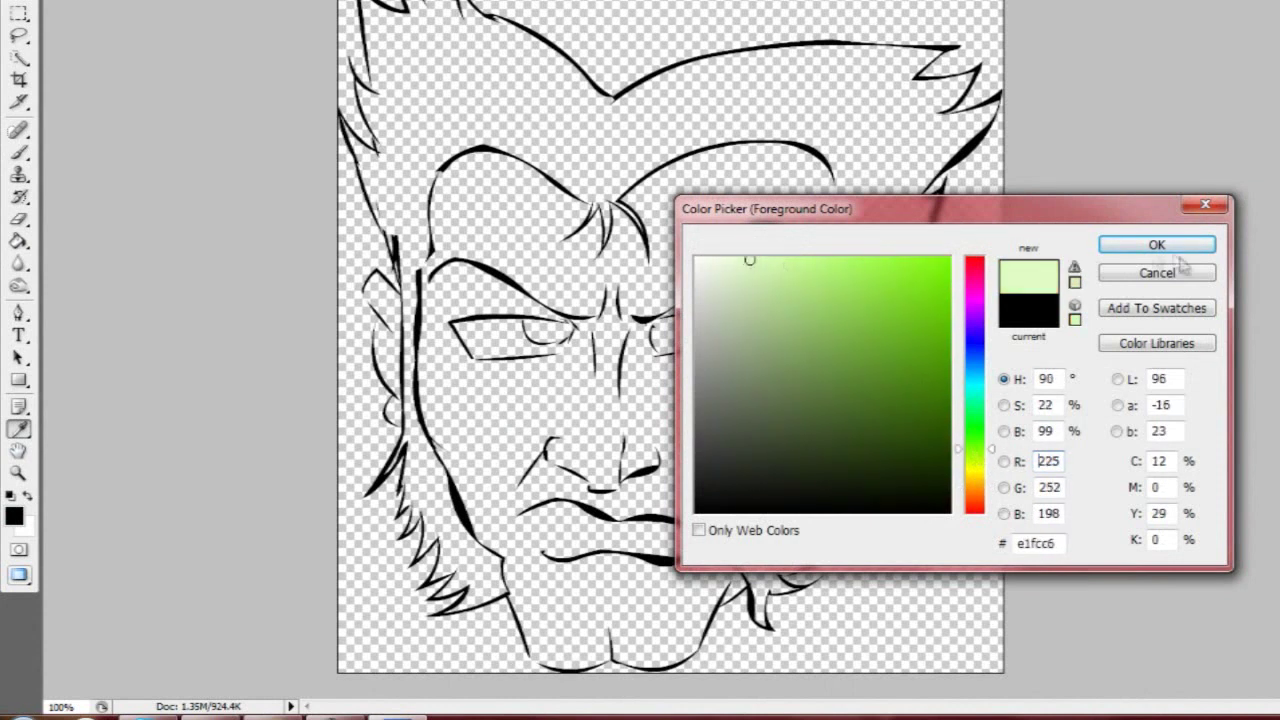
{"action": "key", "text": "Return"}
{"action": "key", "text": "g"}
{"action": "left_click", "coordinate": [633, 266]}
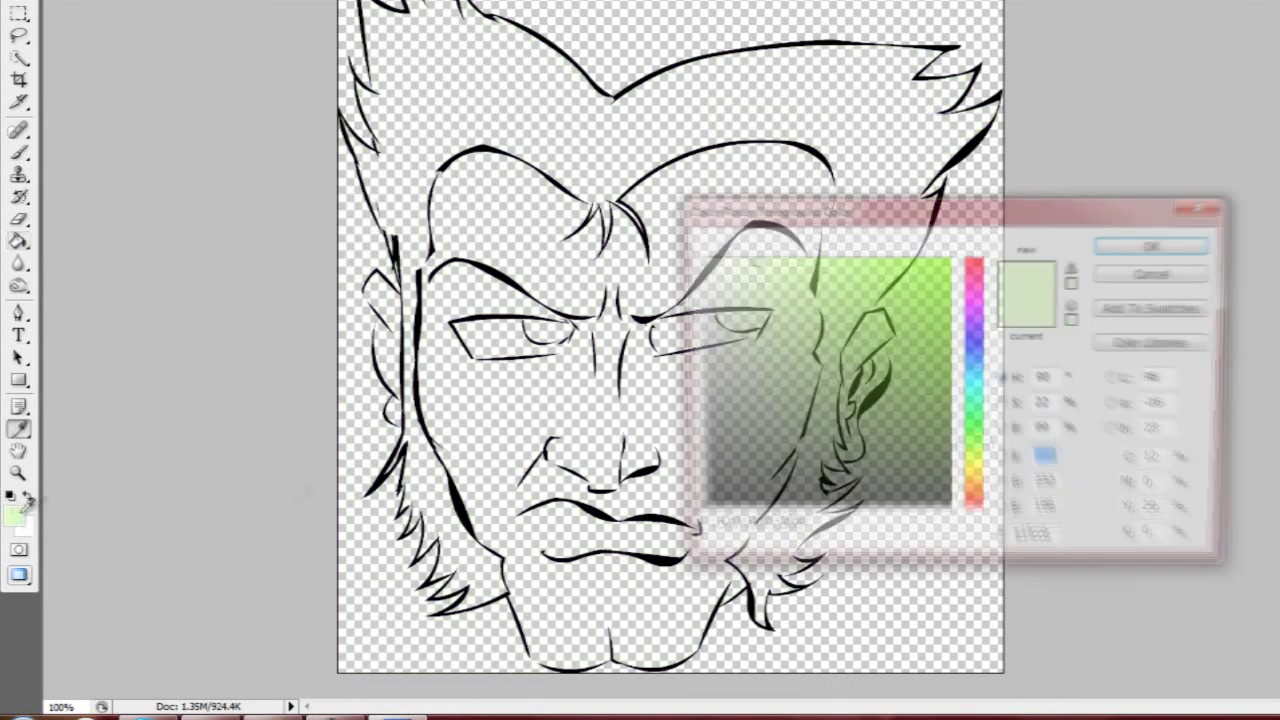
{"action": "left_click", "coordinate": [975, 490]}
{"action": "left_click", "coordinate": [808, 263]}
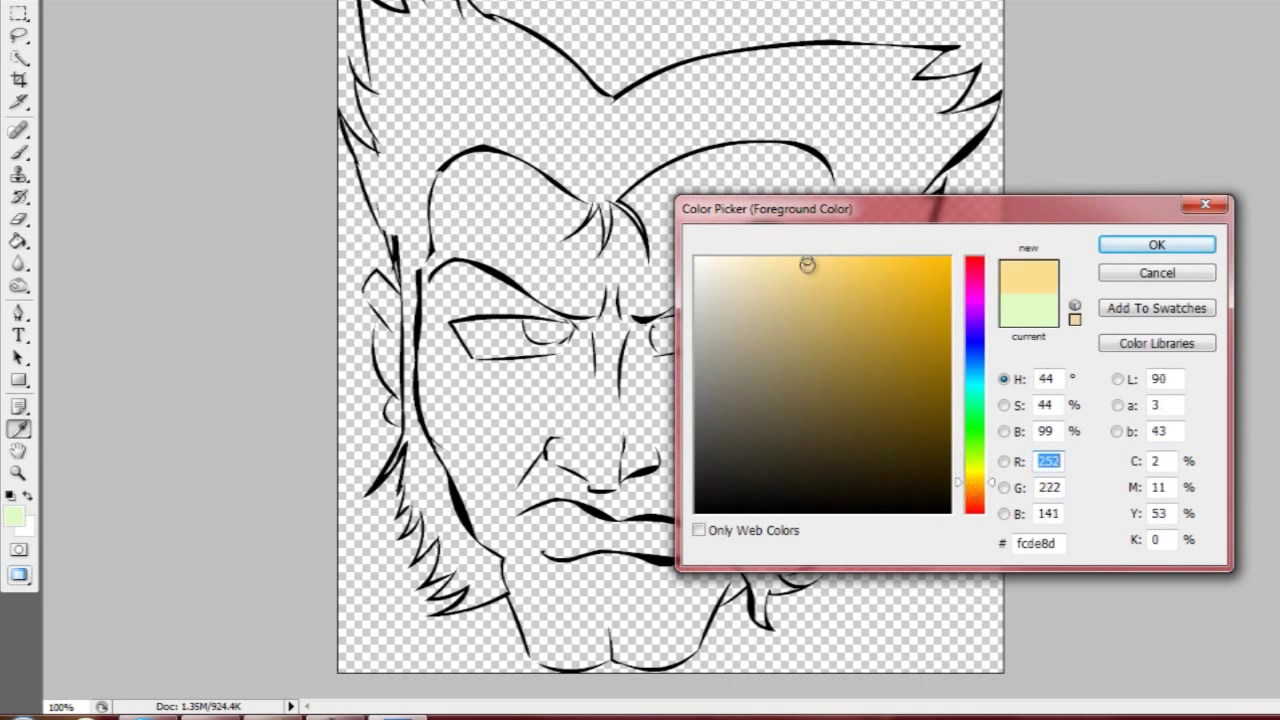
{"action": "left_click", "coordinate": [1157, 244]}
Step: Fill the face with the skin tone and erase the spill beside the left hair
{"action": "key", "text": "g"}
{"action": "left_click", "coordinate": [720, 418]}
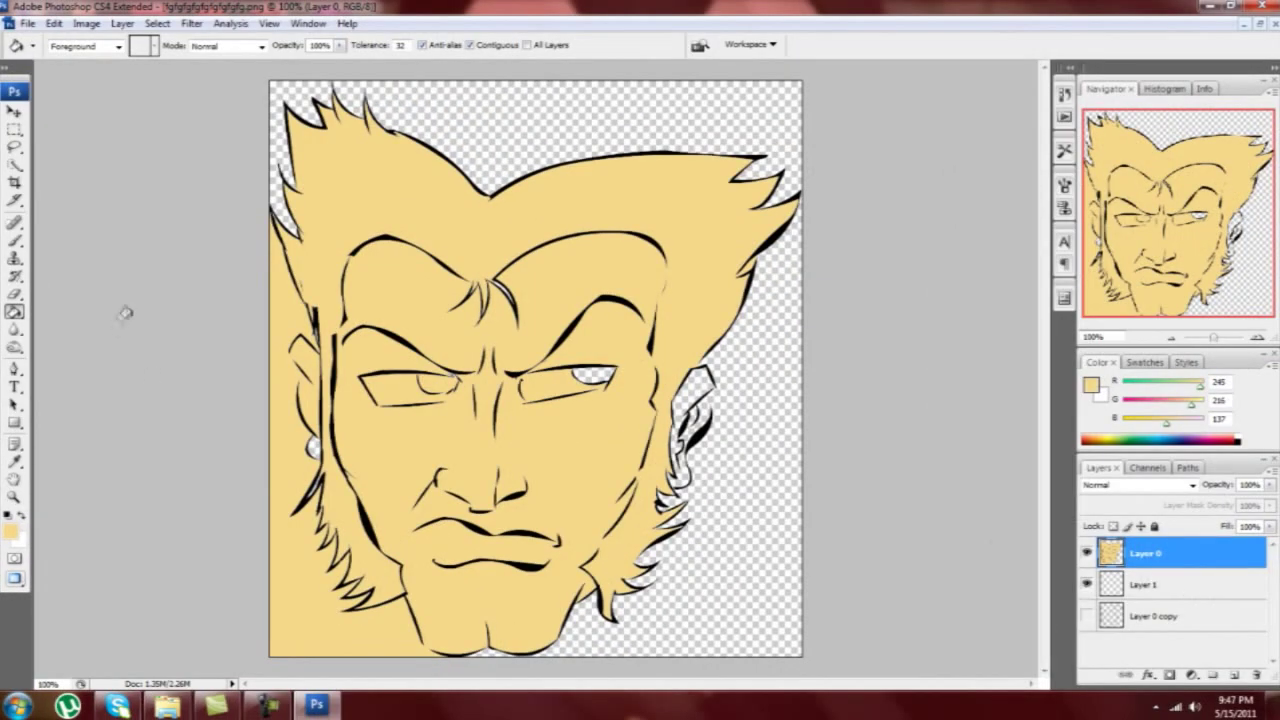
{"action": "left_click", "coordinate": [15, 292]}
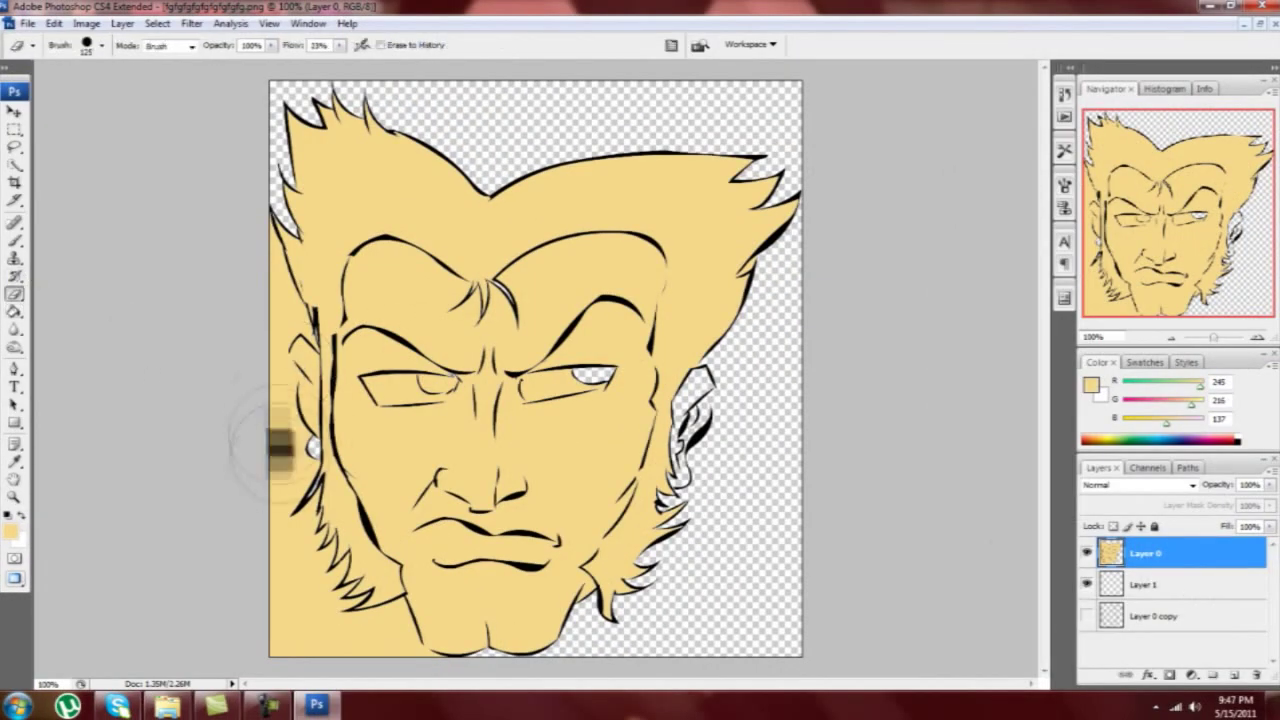
{"action": "mouse_move", "coordinate": [271, 318]}
{"action": "left_mouse_down"}
{"action": "mouse_move", "coordinate": [271, 245]}
{"action": "mouse_move", "coordinate": [288, 486]}
{"action": "mouse_move", "coordinate": [272, 600]}
{"action": "mouse_move", "coordinate": [264, 320]}
{"action": "mouse_move", "coordinate": [308, 598]}
{"action": "mouse_move", "coordinate": [362, 650]}
{"action": "left_mouse_up"}
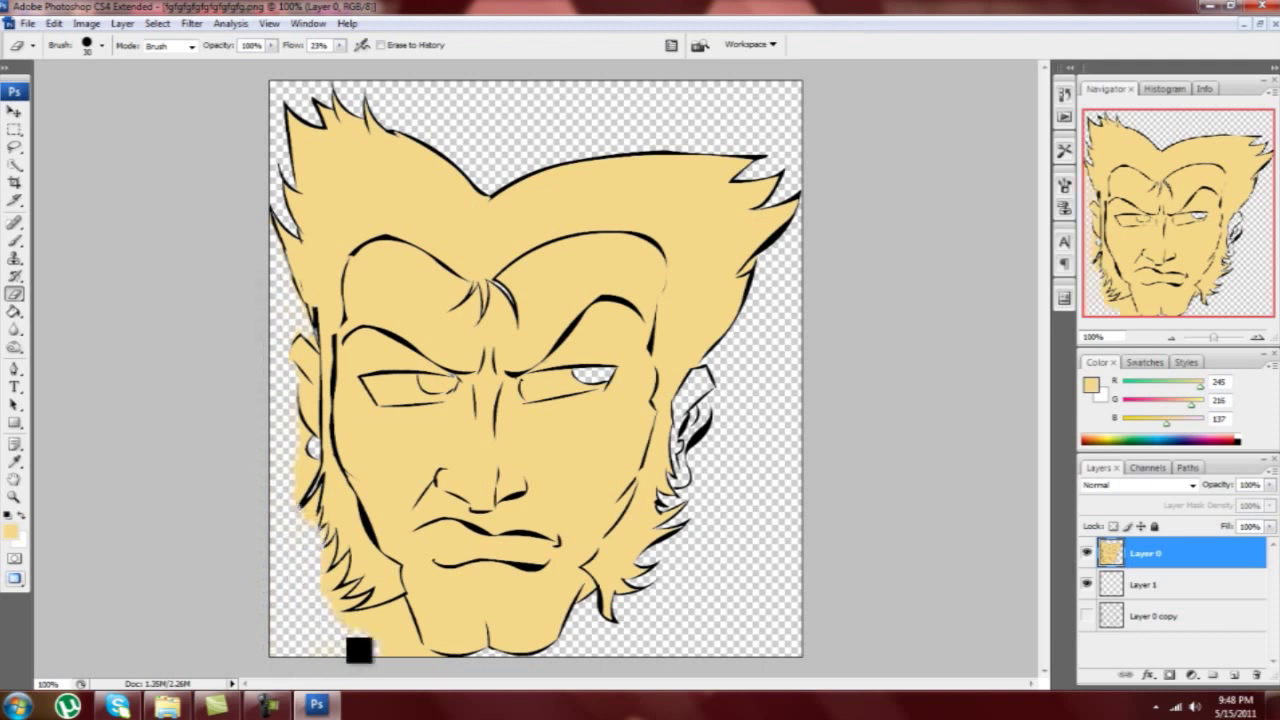
Step: Delete the flat fill layer, duplicate the line art, and select Layer 1
{"action": "left_click", "coordinate": [1256, 675]}
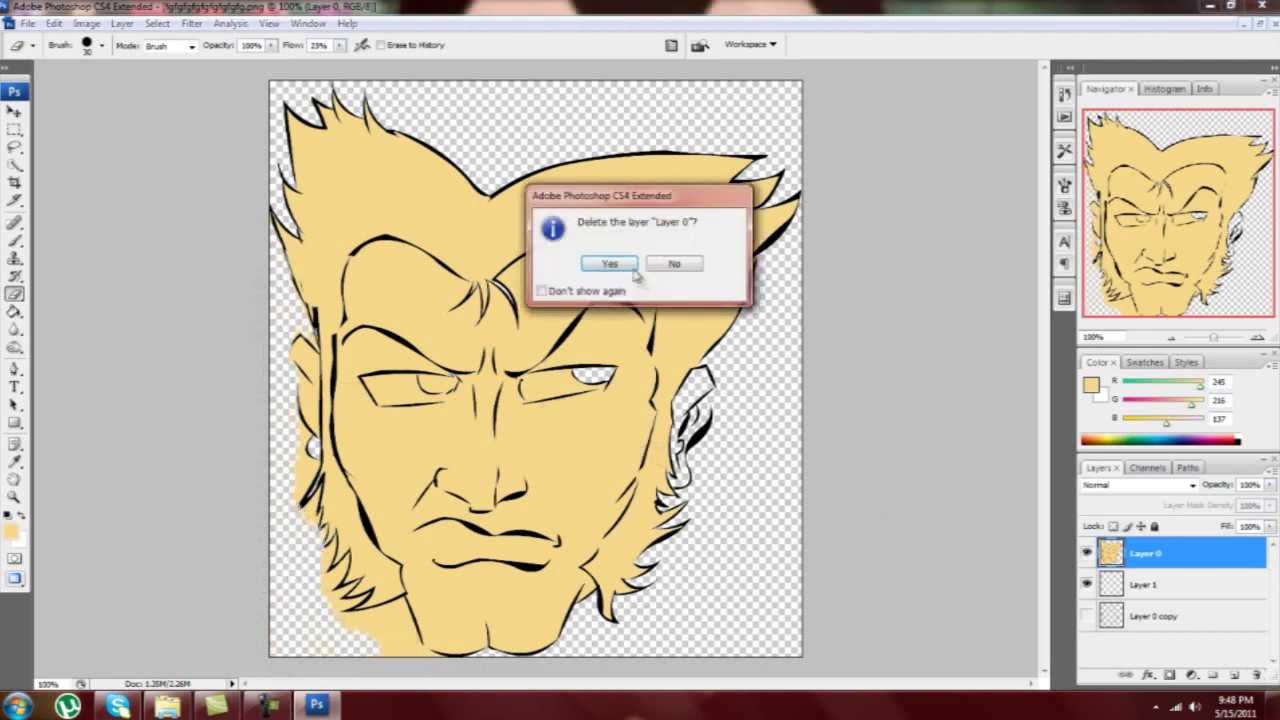
{"action": "left_click", "coordinate": [606, 263]}
{"action": "left_click", "coordinate": [1086, 584]}
{"action": "left_click_drag", "start_coordinate": [1160, 586], "coordinate": [1232, 676]}
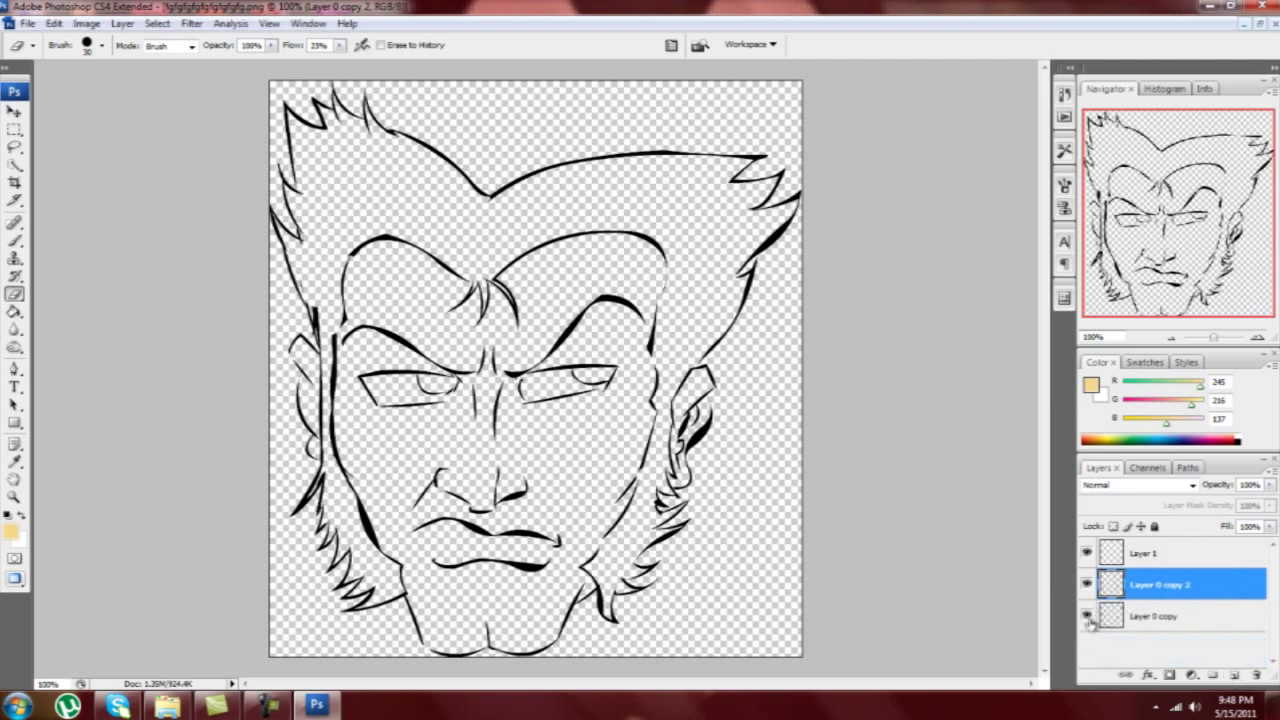
{"action": "left_click", "coordinate": [1150, 553]}
Step: Move Layer 1 below the line art and brush skin colour down the face at size 125
{"action": "key", "text": "i"}
{"action": "left_click", "coordinate": [11, 530]}
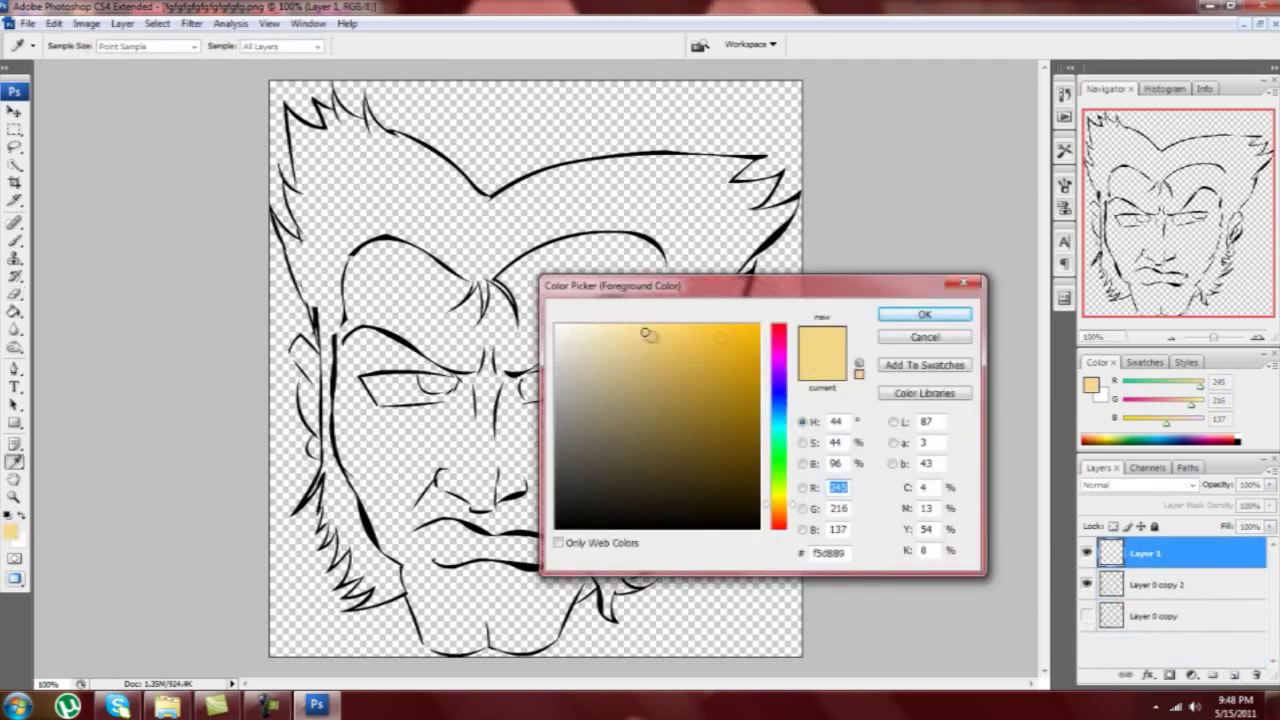
{"action": "left_click", "coordinate": [924, 314]}
{"action": "key", "text": "e"}
{"action": "left_click_drag", "start_coordinate": [1194, 556], "coordinate": [1194, 600]}
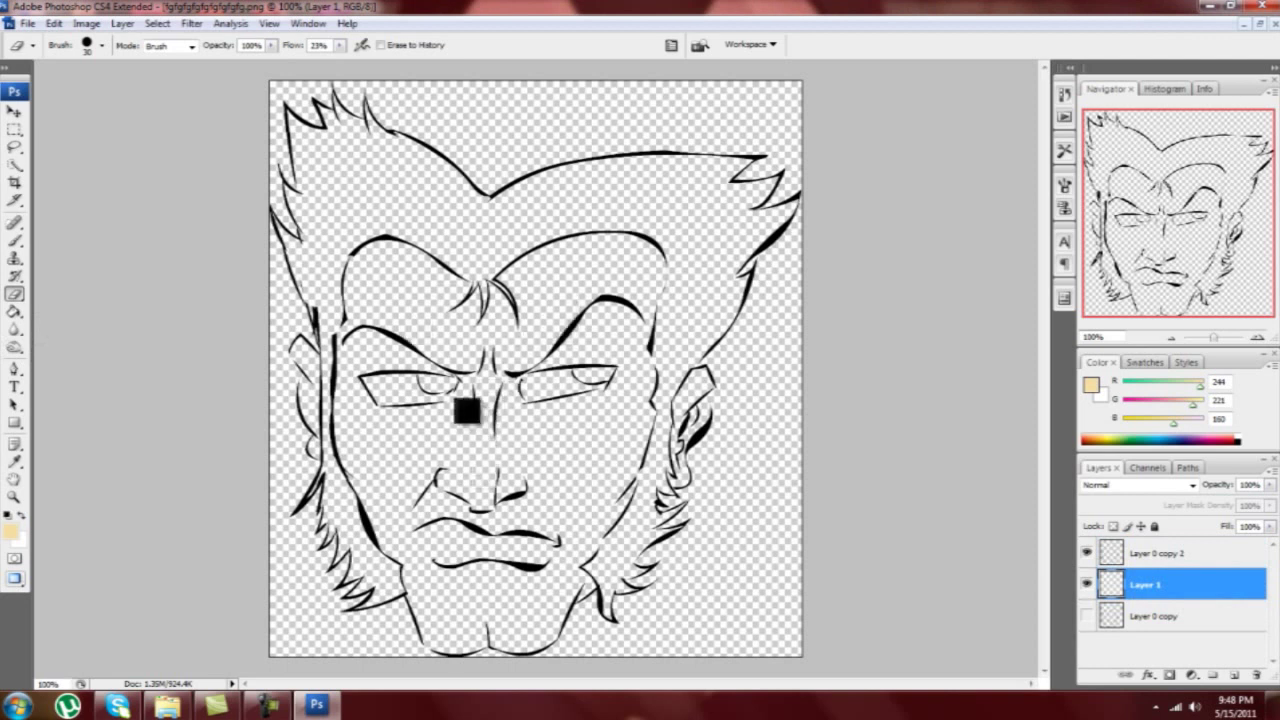
{"action": "key", "text": "b"}
{"action": "key", "text": "bracketleft"}
{"action": "key", "text": "bracketleft"}
{"action": "key", "text": "bracketleft"}
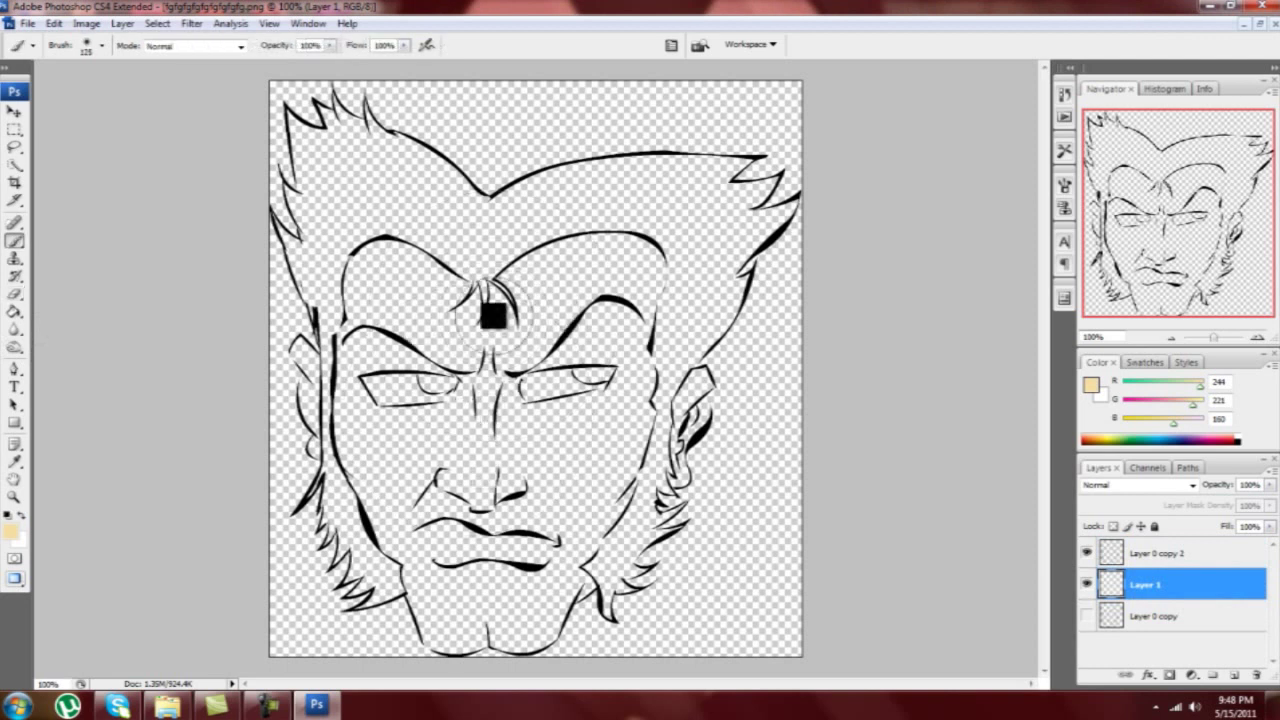
{"action": "mouse_move", "coordinate": [492, 315]}
{"action": "left_mouse_down"}
{"action": "mouse_move", "coordinate": [420, 475]}
{"action": "mouse_move", "coordinate": [451, 600]}
{"action": "mouse_move", "coordinate": [537, 594]}
{"action": "mouse_move", "coordinate": [620, 340]}
{"action": "mouse_move", "coordinate": [590, 280]}
{"action": "mouse_move", "coordinate": [371, 434]}
{"action": "mouse_move", "coordinate": [577, 460]}
{"action": "left_mouse_up"}
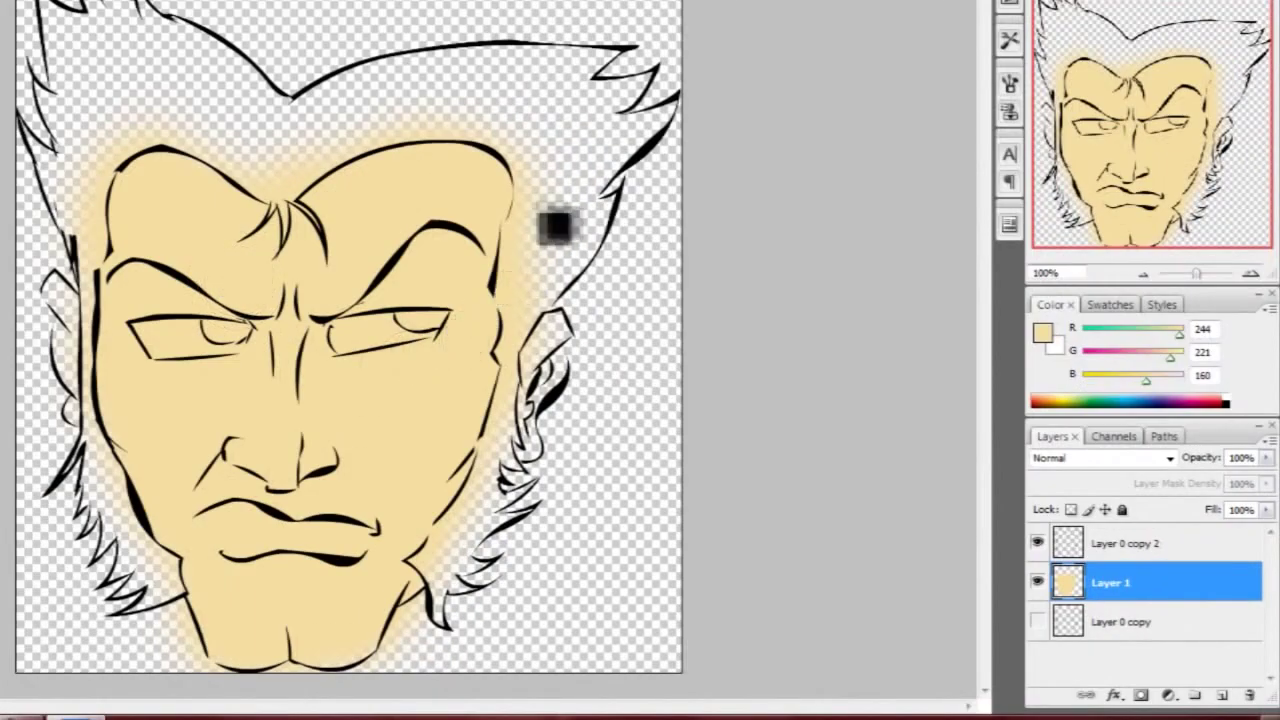
Step: Erase the skin overspill outside the right cheek, jaw and left outline
{"action": "mouse_move", "coordinate": [556, 226]}
{"action": "left_mouse_down"}
{"action": "mouse_move", "coordinate": [509, 266]}
{"action": "mouse_move", "coordinate": [509, 349]}
{"action": "mouse_move", "coordinate": [425, 478]}
{"action": "mouse_move", "coordinate": [440, 540]}
{"action": "left_mouse_up"}
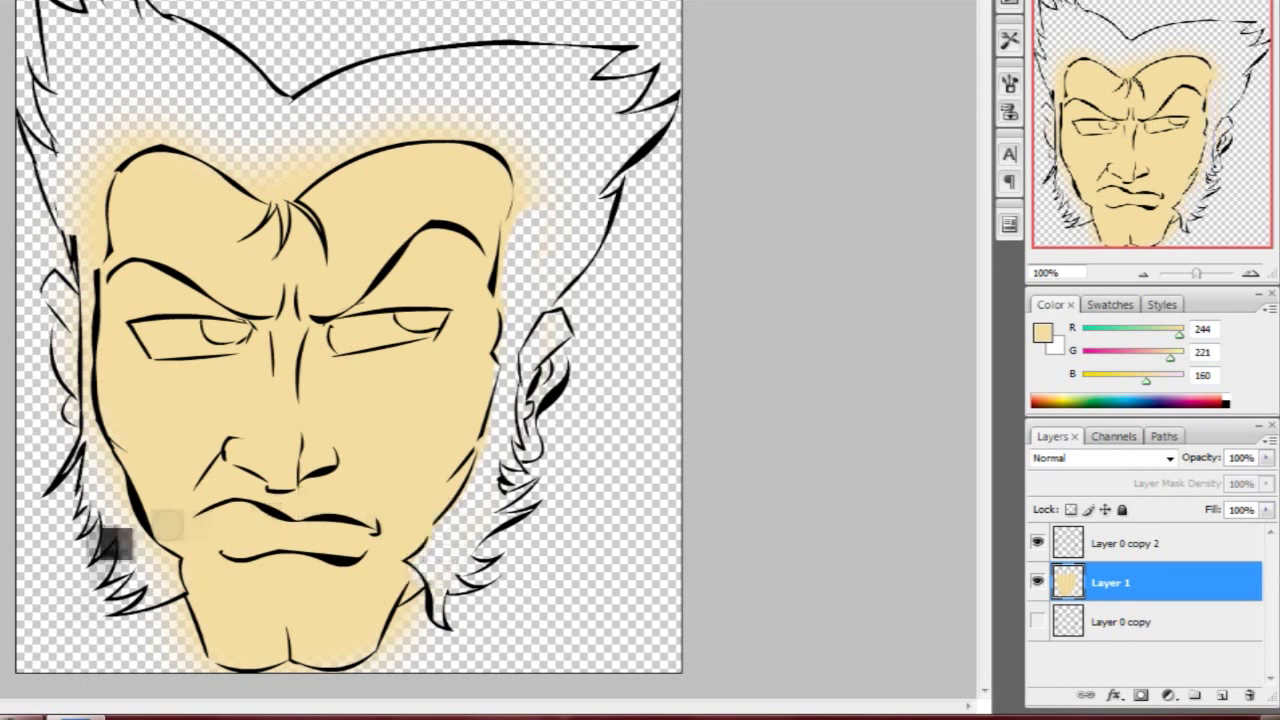
{"action": "left_click_drag", "start_coordinate": [115, 543], "coordinate": [149, 486]}
{"action": "mouse_move", "coordinate": [309, 451]}
{"action": "left_mouse_down"}
{"action": "mouse_move", "coordinate": [330, 400]}
{"action": "mouse_move", "coordinate": [335, 255]}
{"action": "mouse_move", "coordinate": [349, 240]}
{"action": "mouse_move", "coordinate": [457, 271]}
{"action": "mouse_move", "coordinate": [530, 233]}
{"action": "mouse_move", "coordinate": [686, 263]}
{"action": "mouse_move", "coordinate": [666, 334]}
{"action": "mouse_move", "coordinate": [674, 280]}
{"action": "mouse_move", "coordinate": [570, 222]}
{"action": "left_mouse_up"}
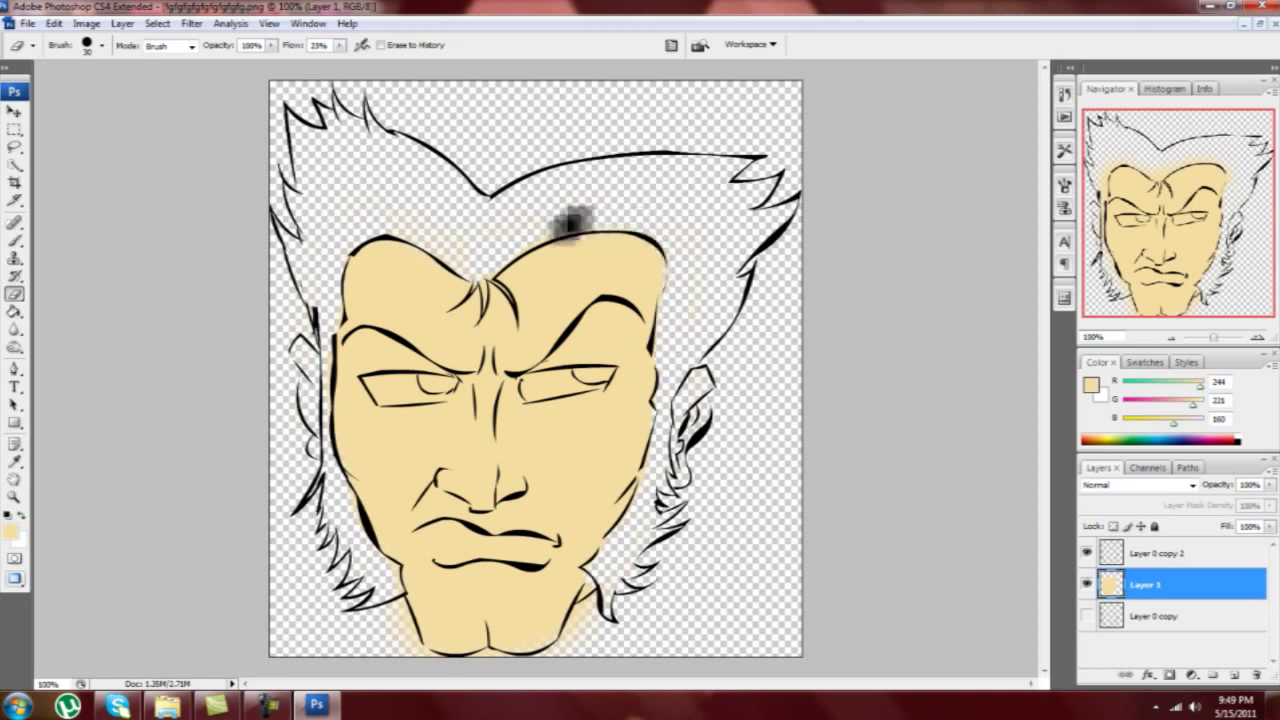
Step: Choose a slightly darker skin colour as the foreground
{"action": "key", "text": "b"}
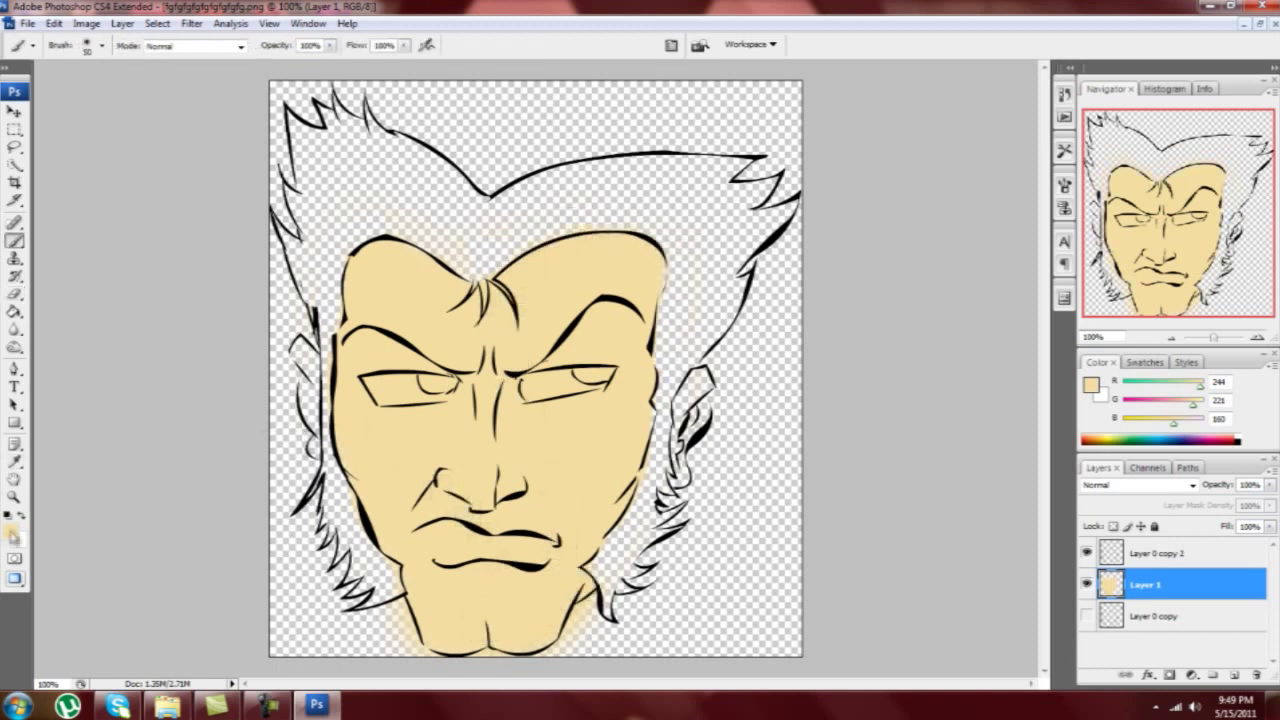
{"action": "left_click", "coordinate": [12, 533]}
{"action": "left_click", "coordinate": [640, 346]}
{"action": "left_click", "coordinate": [923, 314]}
Step: Erase the skin fill from inside both eyes
{"action": "key", "text": "e"}
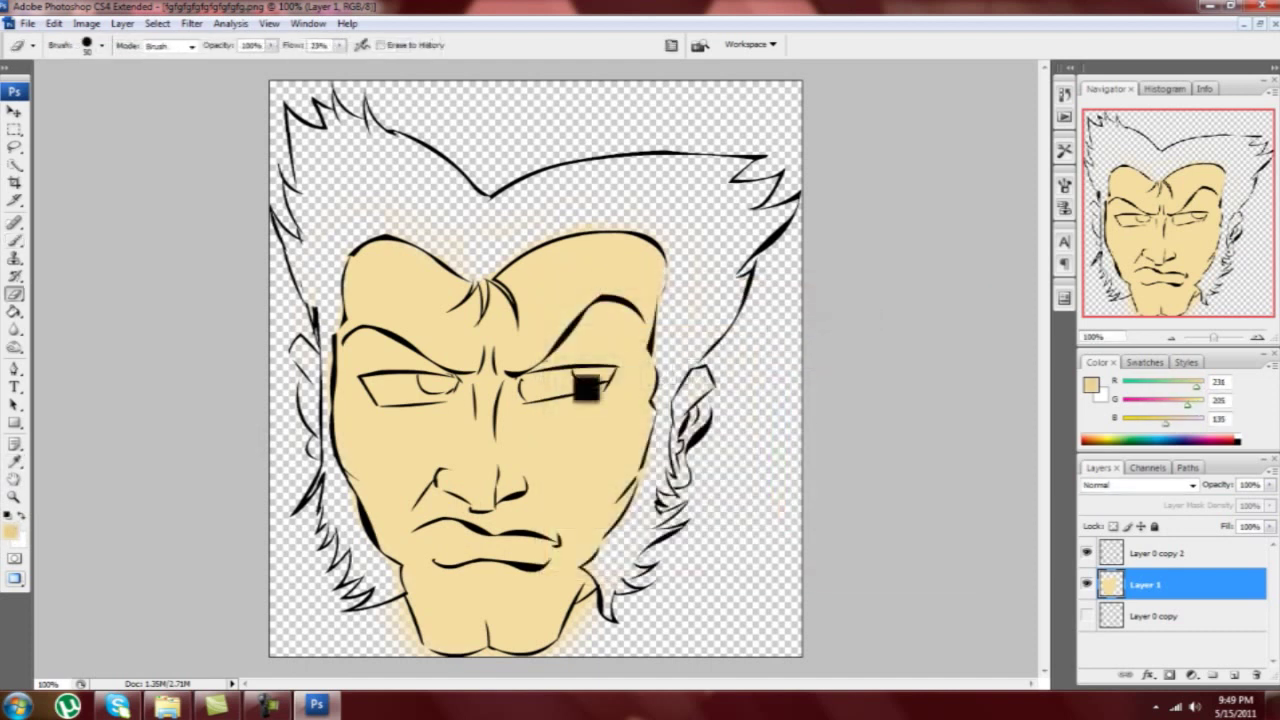
{"action": "key", "text": "ctrl+plus"}
{"action": "key", "text": "ctrl+plus"}
{"action": "mouse_move", "coordinate": [571, 420]}
{"action": "left_mouse_down"}
{"action": "mouse_move", "coordinate": [560, 390]}
{"action": "mouse_move", "coordinate": [737, 380]}
{"action": "left_mouse_up"}
{"action": "key", "text": "ctrl+minus"}
{"action": "key", "text": "ctrl+minus"}
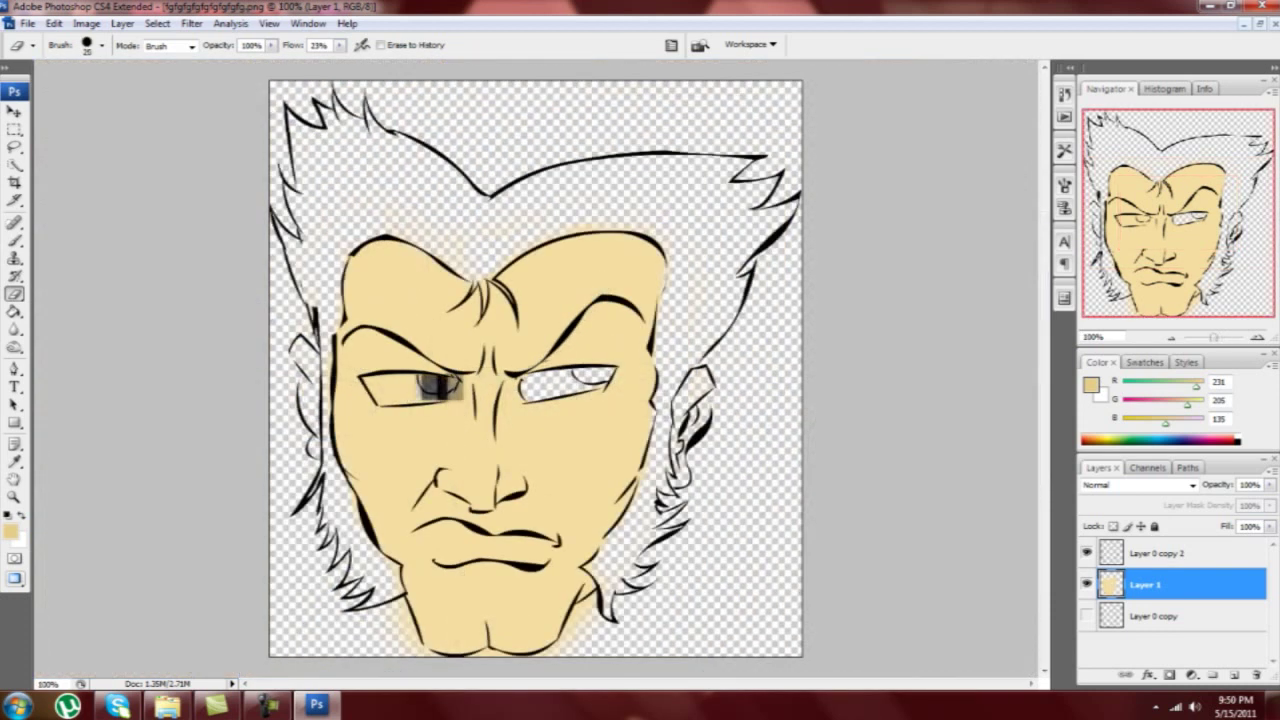
{"action": "mouse_move", "coordinate": [440, 386]}
{"action": "left_mouse_down"}
{"action": "mouse_move", "coordinate": [385, 383]}
{"action": "mouse_move", "coordinate": [440, 391]}
{"action": "left_mouse_up"}
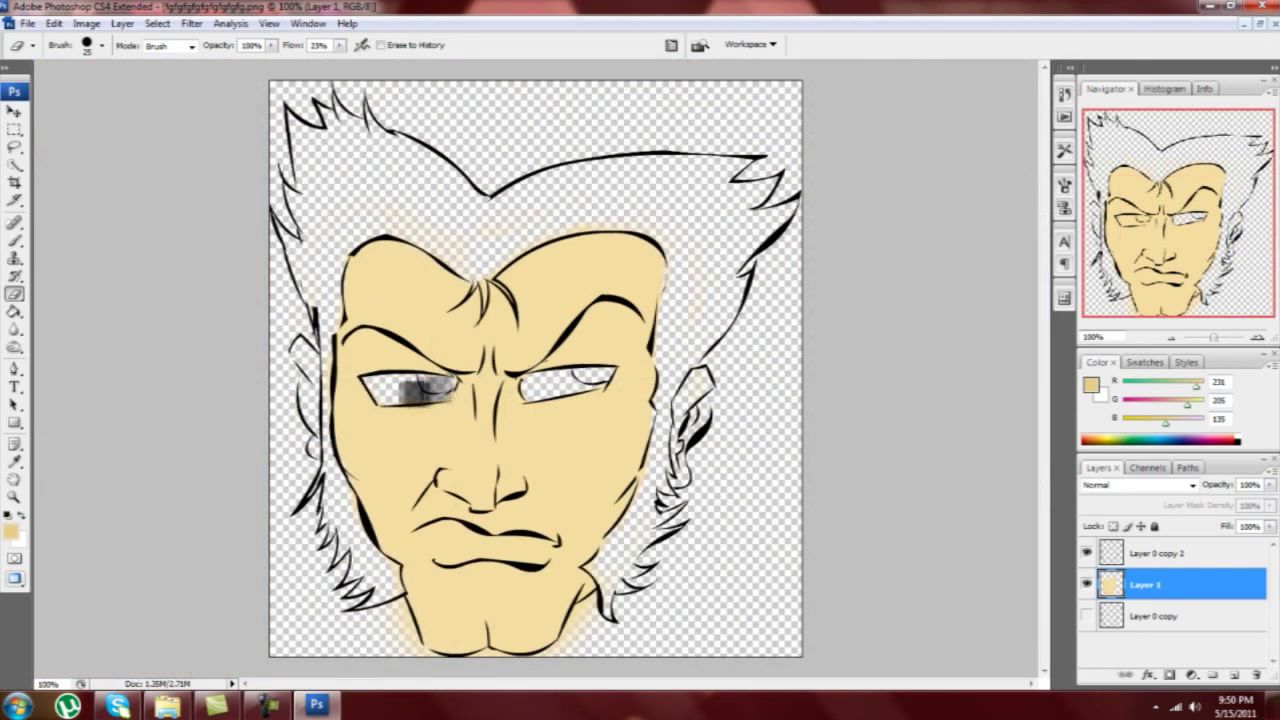
Step: Paint tan shading (211/183/110) down the nose, between the eyes, around the mouth and cheek edge
{"action": "key", "text": "b"}
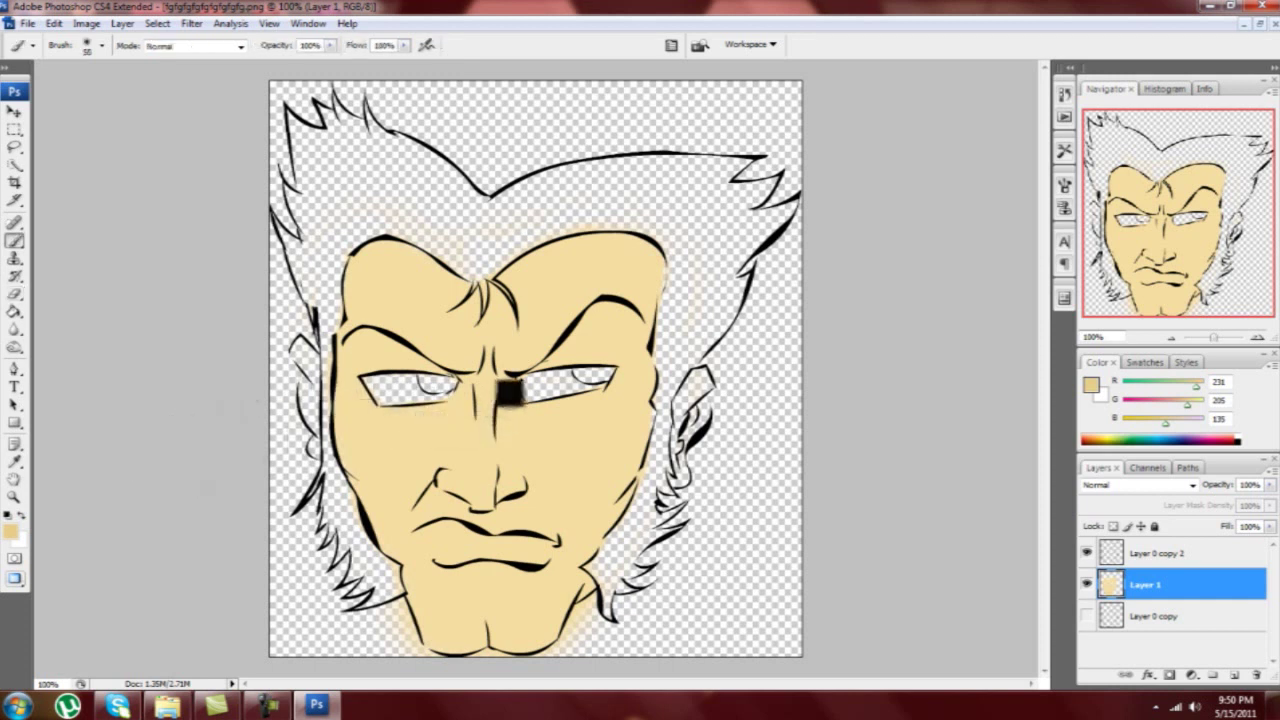
{"action": "left_click_drag", "start_coordinate": [505, 380], "coordinate": [512, 490]}
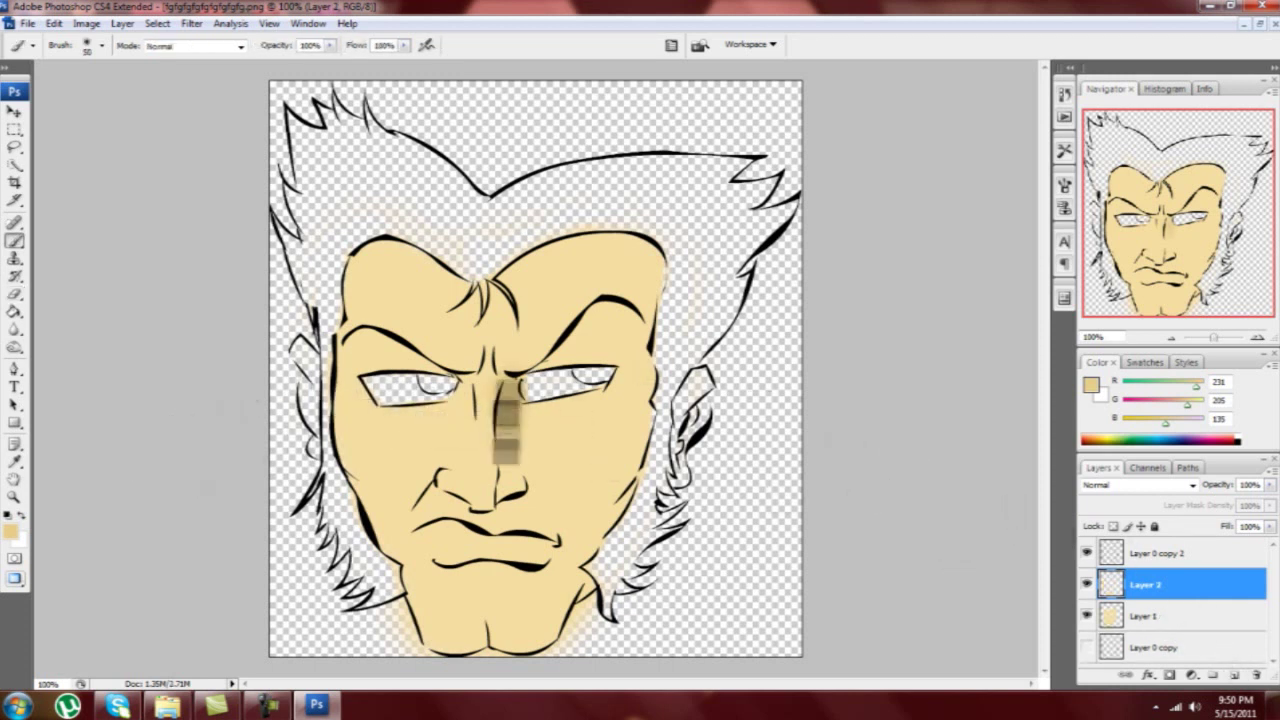
{"action": "left_click_drag", "start_coordinate": [520, 375], "coordinate": [592, 322]}
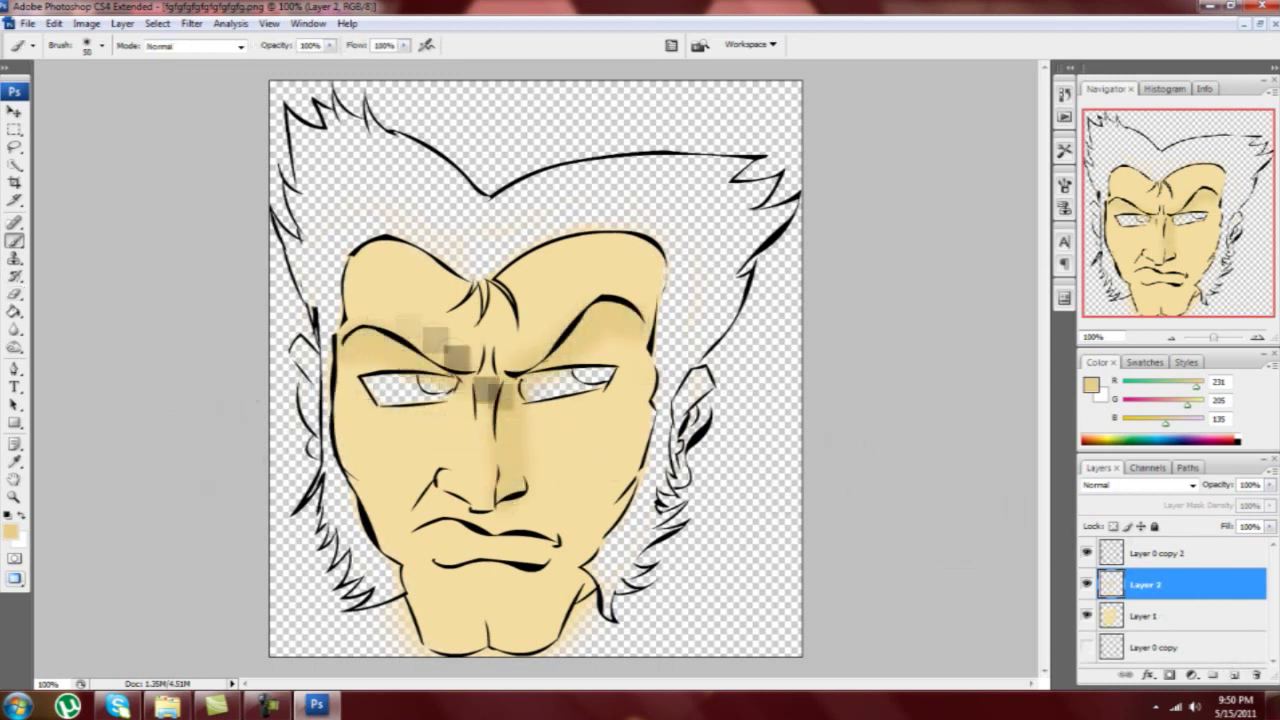
{"action": "mouse_move", "coordinate": [525, 578]}
{"action": "left_mouse_down"}
{"action": "mouse_move", "coordinate": [470, 620]}
{"action": "mouse_move", "coordinate": [400, 537]}
{"action": "mouse_move", "coordinate": [586, 528]}
{"action": "mouse_move", "coordinate": [550, 478]}
{"action": "mouse_move", "coordinate": [586, 517]}
{"action": "mouse_move", "coordinate": [443, 457]}
{"action": "mouse_move", "coordinate": [449, 494]}
{"action": "mouse_move", "coordinate": [513, 489]}
{"action": "mouse_move", "coordinate": [443, 385]}
{"action": "mouse_move", "coordinate": [590, 280]}
{"action": "mouse_move", "coordinate": [625, 195]}
{"action": "mouse_move", "coordinate": [463, 292]}
{"action": "mouse_move", "coordinate": [334, 286]}
{"action": "mouse_move", "coordinate": [371, 529]}
{"action": "mouse_move", "coordinate": [443, 457]}
{"action": "mouse_move", "coordinate": [466, 575]}
{"action": "mouse_move", "coordinate": [571, 543]}
{"action": "mouse_move", "coordinate": [483, 463]}
{"action": "left_mouse_up"}
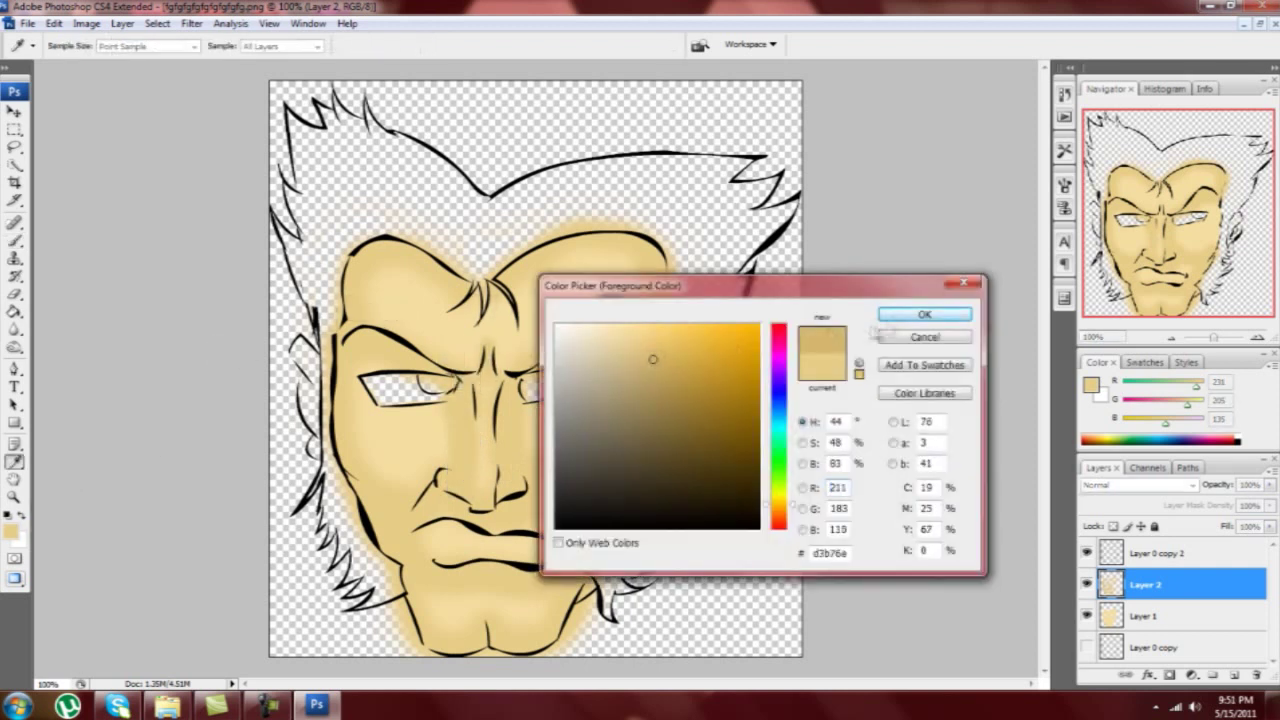
{"action": "key", "text": "Return"}
{"action": "key", "text": "b"}
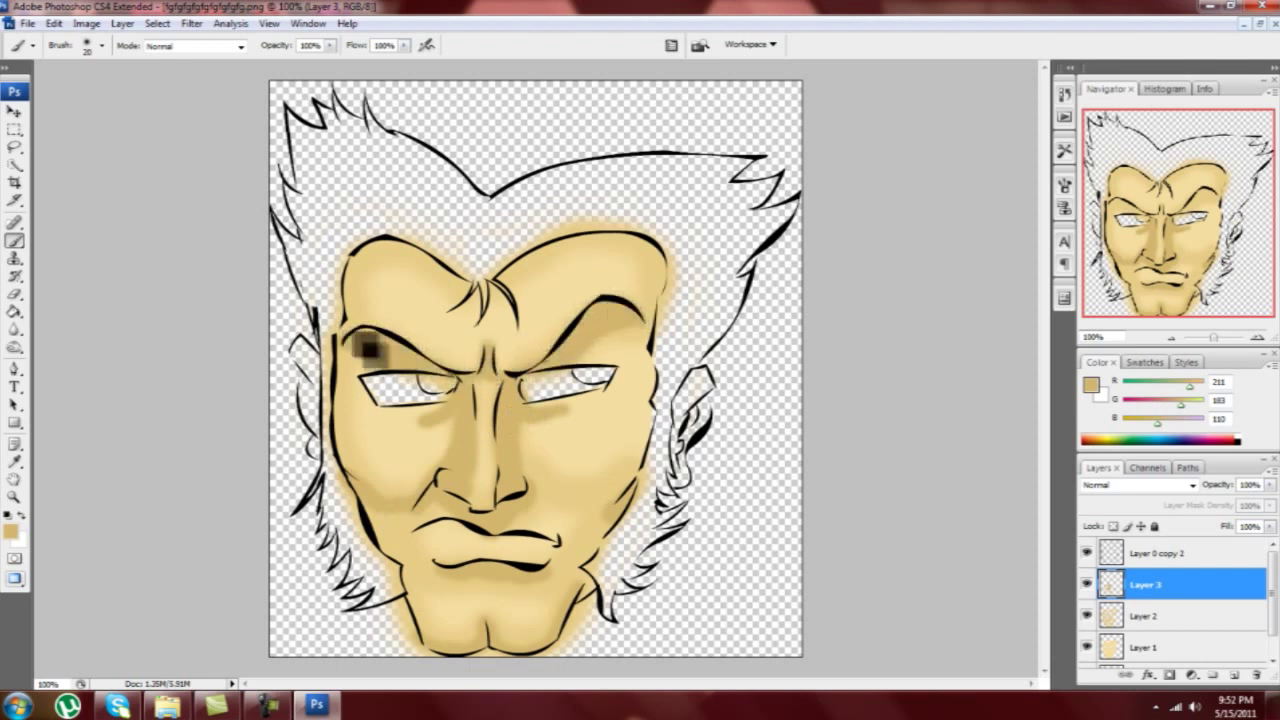
{"action": "left_click_drag", "start_coordinate": [377, 340], "coordinate": [468, 388]}
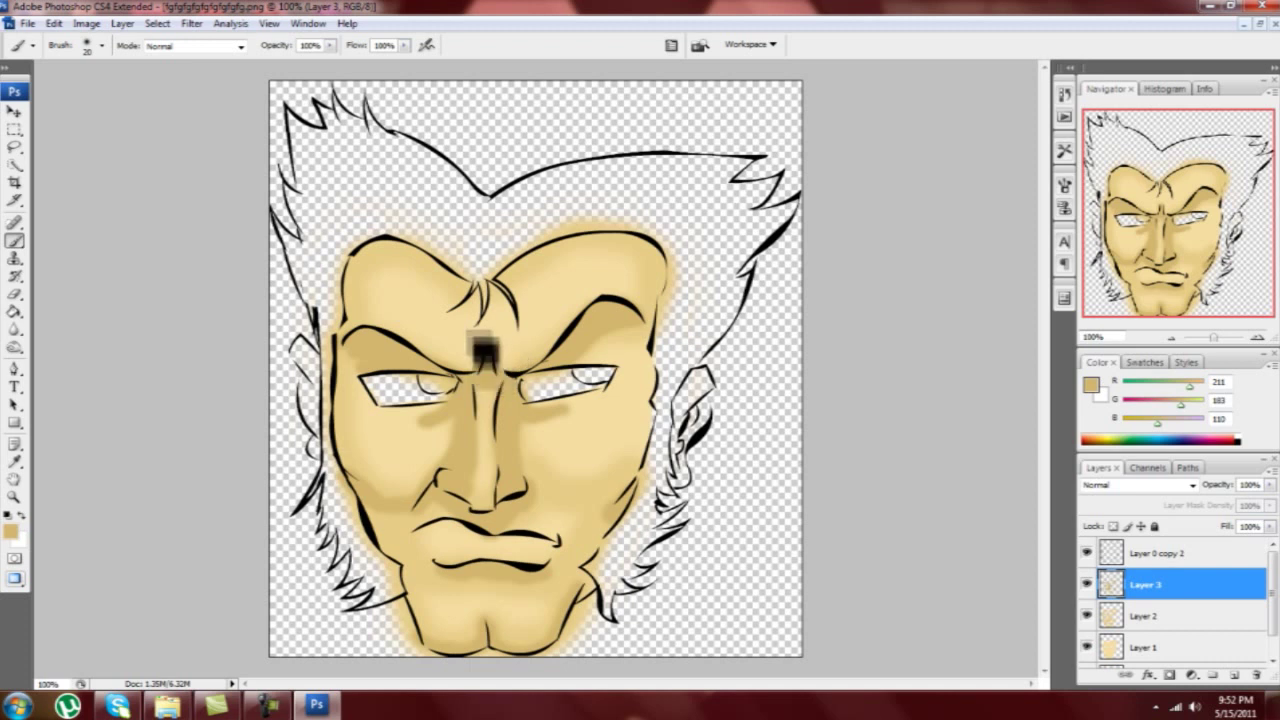
{"action": "left_click_drag", "start_coordinate": [490, 546], "coordinate": [550, 560]}
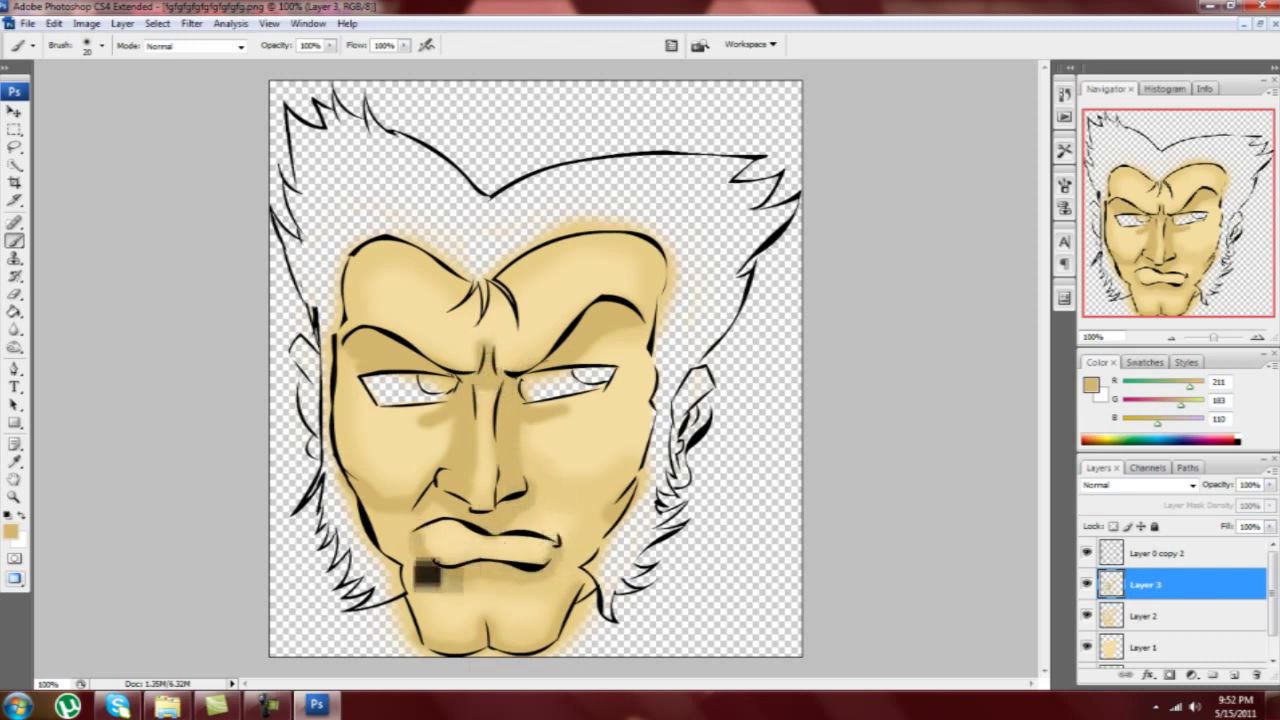
{"action": "left_click_drag", "start_coordinate": [655, 265], "coordinate": [620, 460]}
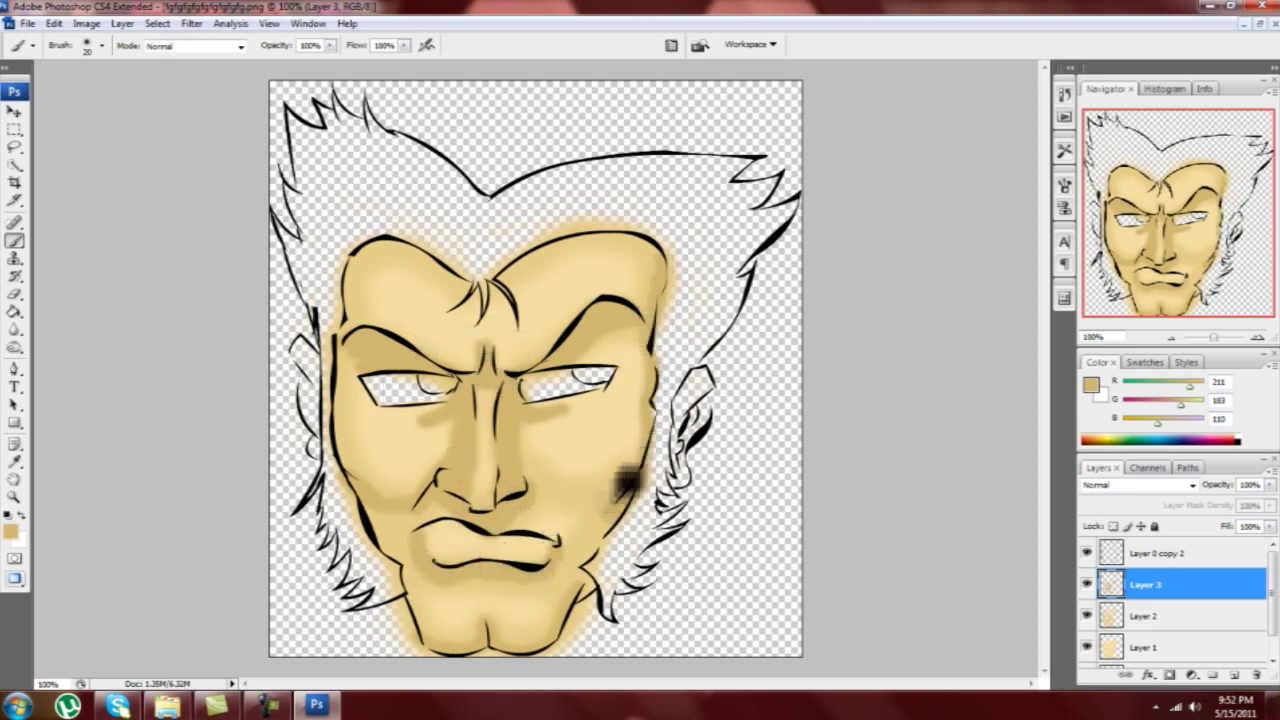
Step: Soften the shading with Gaussian Blur and add Layer 4 for darker shading
{"action": "left_click", "coordinate": [191, 23]}
{"action": "mouse_move", "coordinate": [201, 186]}
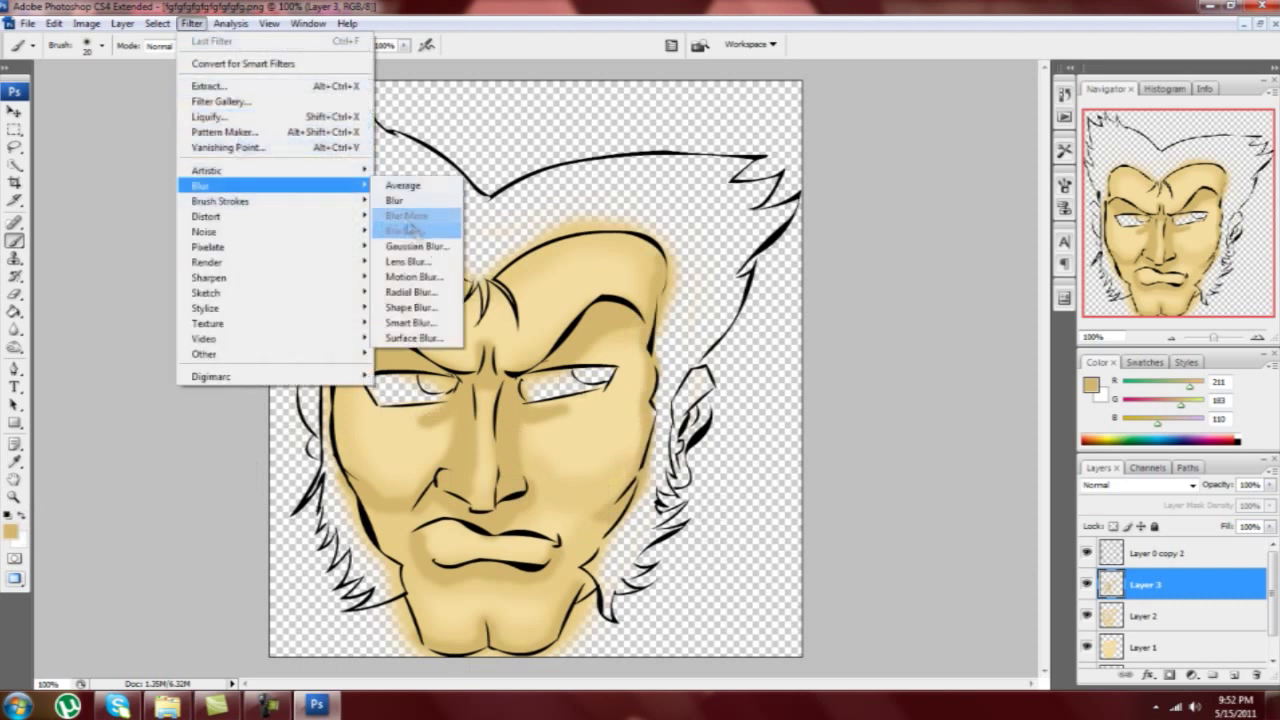
{"action": "left_click", "coordinate": [430, 251]}
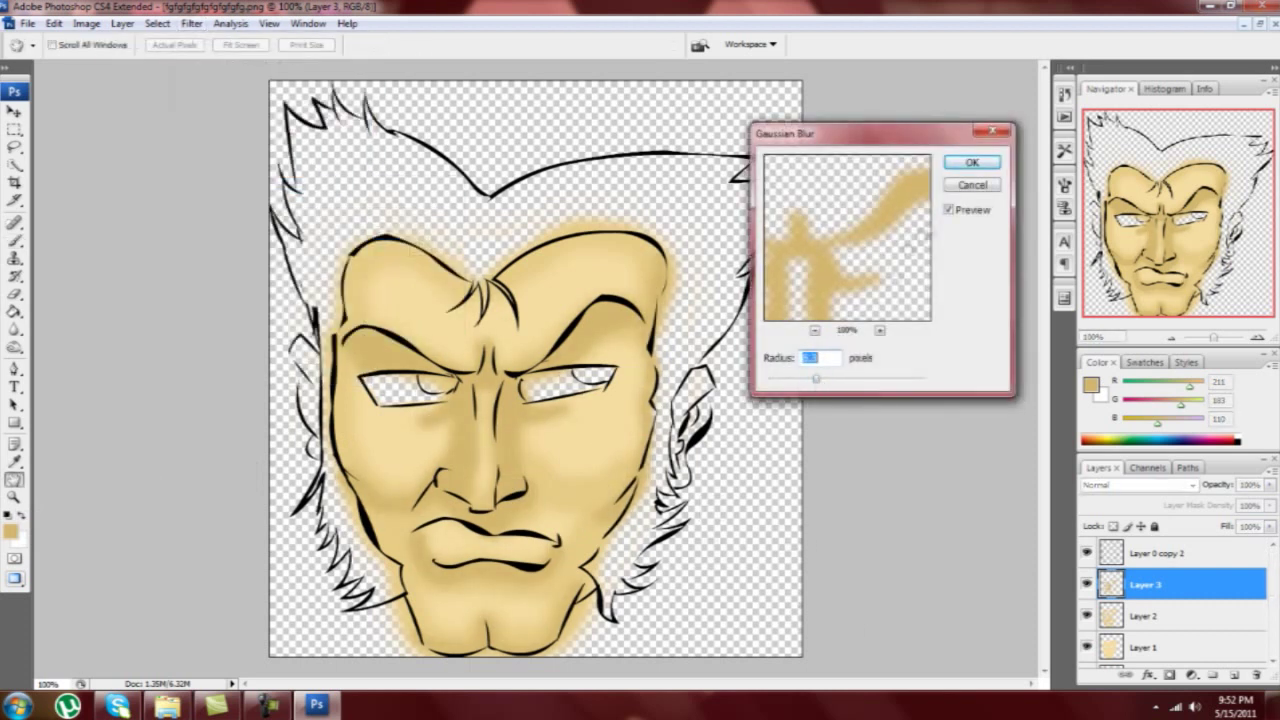
{"action": "left_click", "coordinate": [968, 162]}
{"action": "left_click", "coordinate": [1233, 675]}
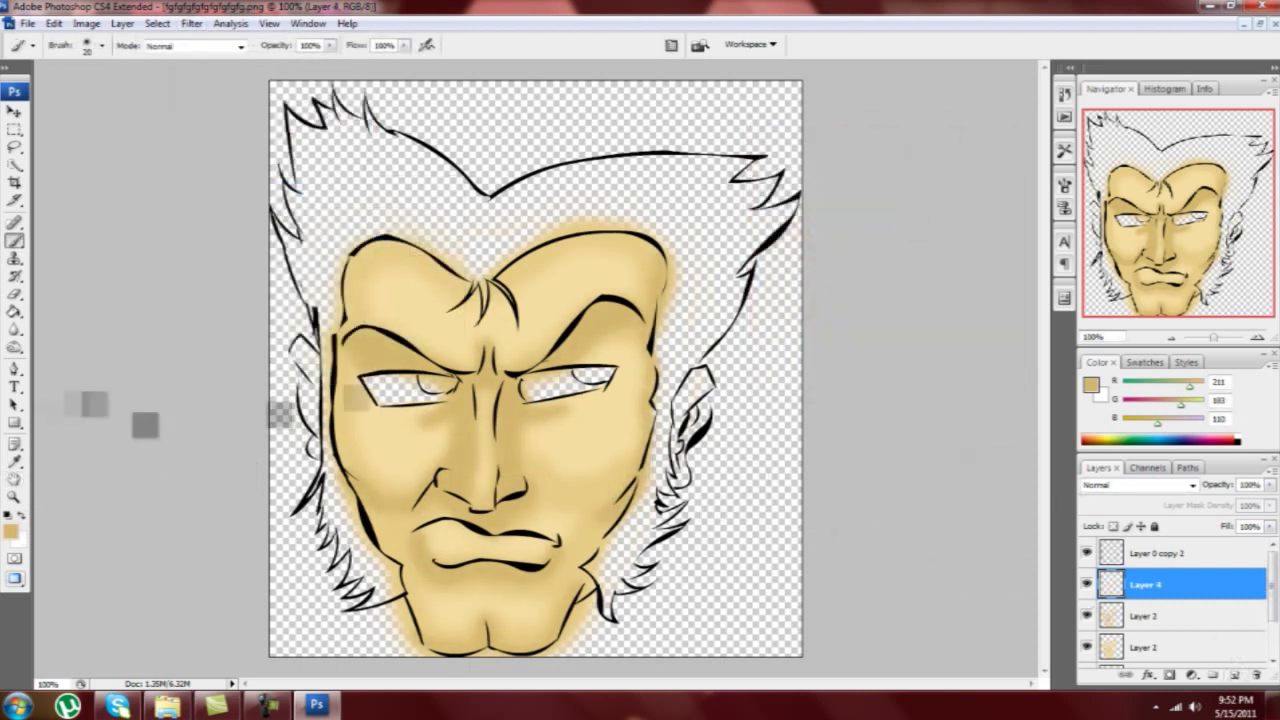
{"action": "left_click", "coordinate": [10, 531]}
Step: Set a darker tan (179/153/83) and shade under the inner left eye
{"action": "left_click", "coordinate": [663, 380]}
{"action": "left_click", "coordinate": [966, 313]}
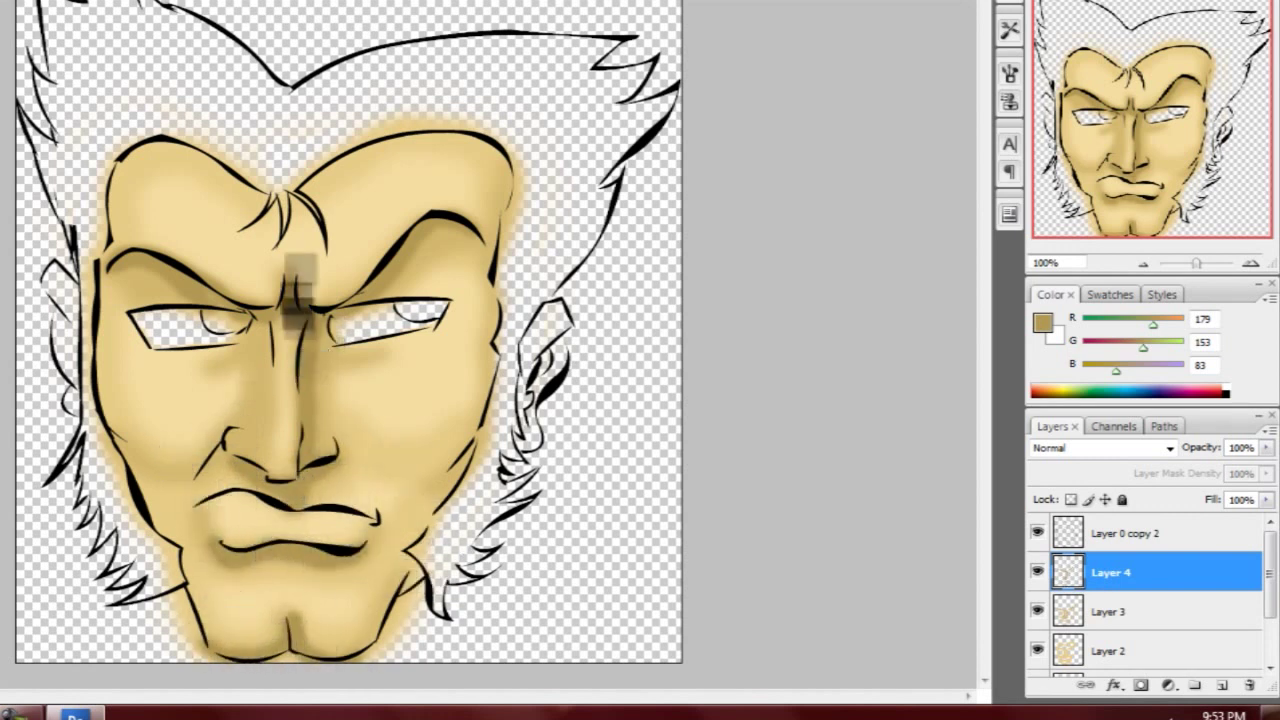
{"action": "left_click_drag", "start_coordinate": [257, 300], "coordinate": [214, 357]}
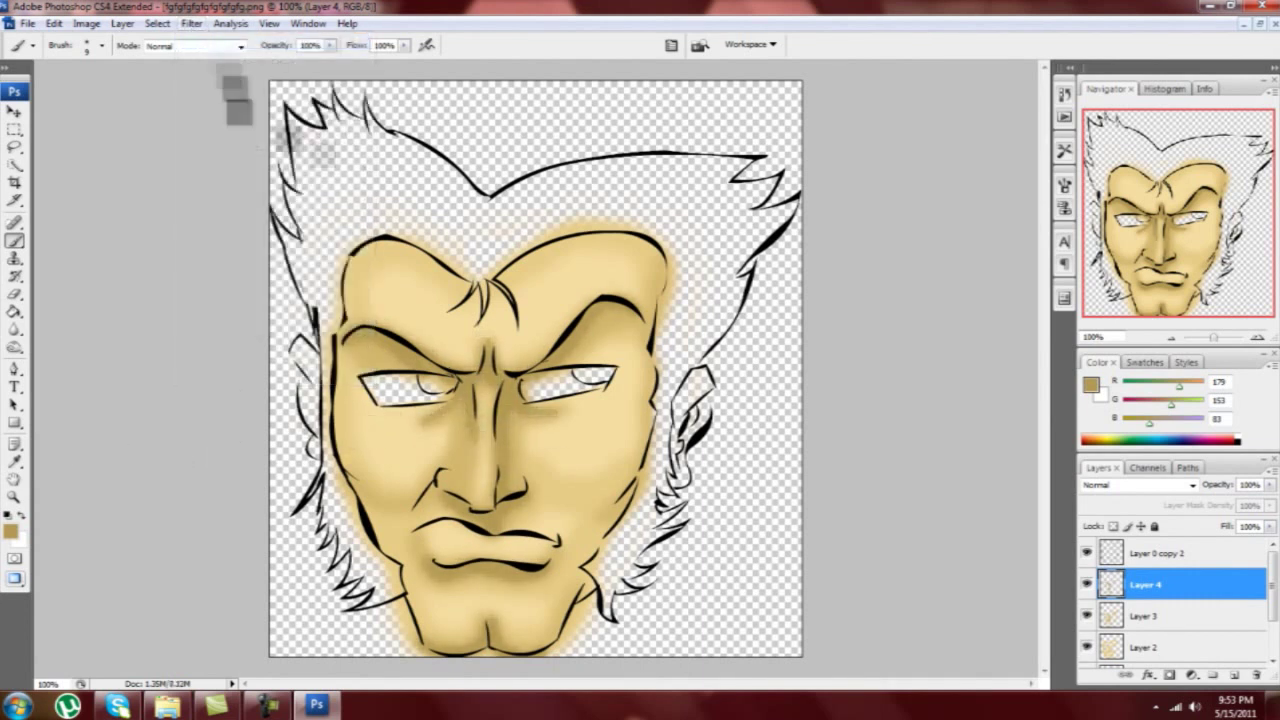
Step: Add Layer 5 with a pale cream foreground colour (R246 G232 B190)
{"action": "left_click", "coordinate": [1234, 675]}
{"action": "left_click", "coordinate": [11, 531]}
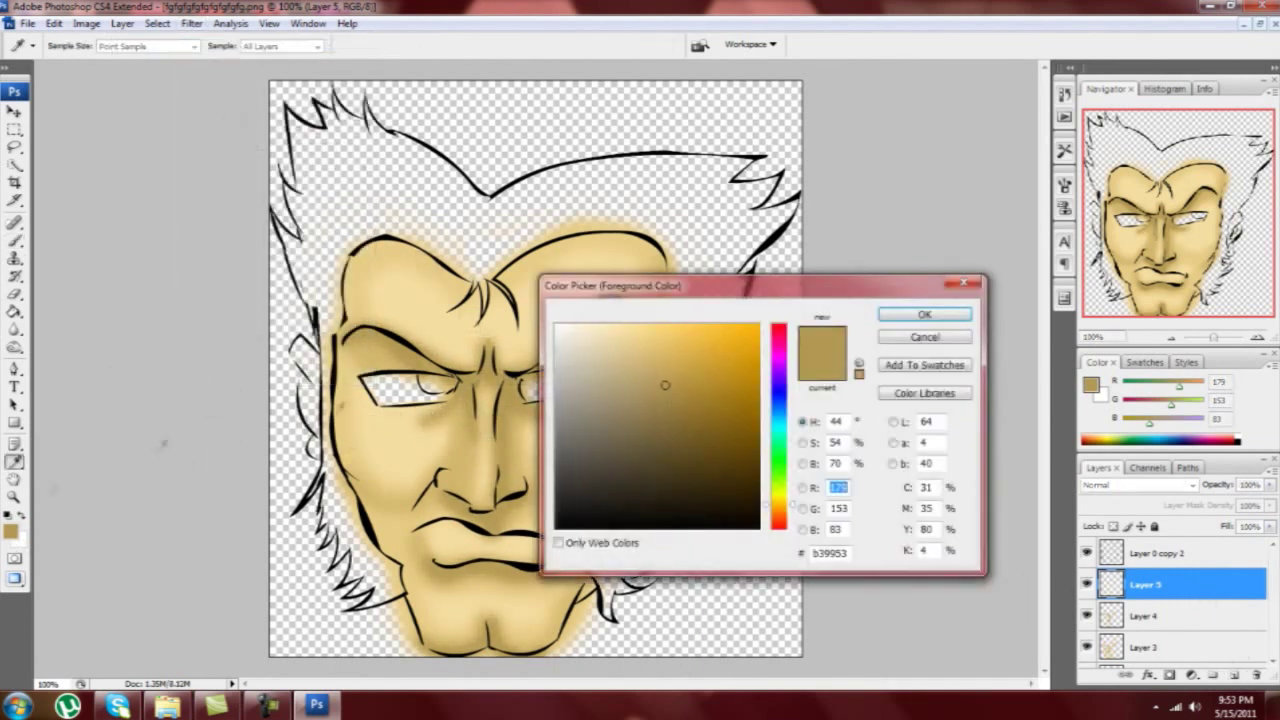
{"action": "left_click", "coordinate": [605, 330]}
{"action": "left_click", "coordinate": [900, 328]}
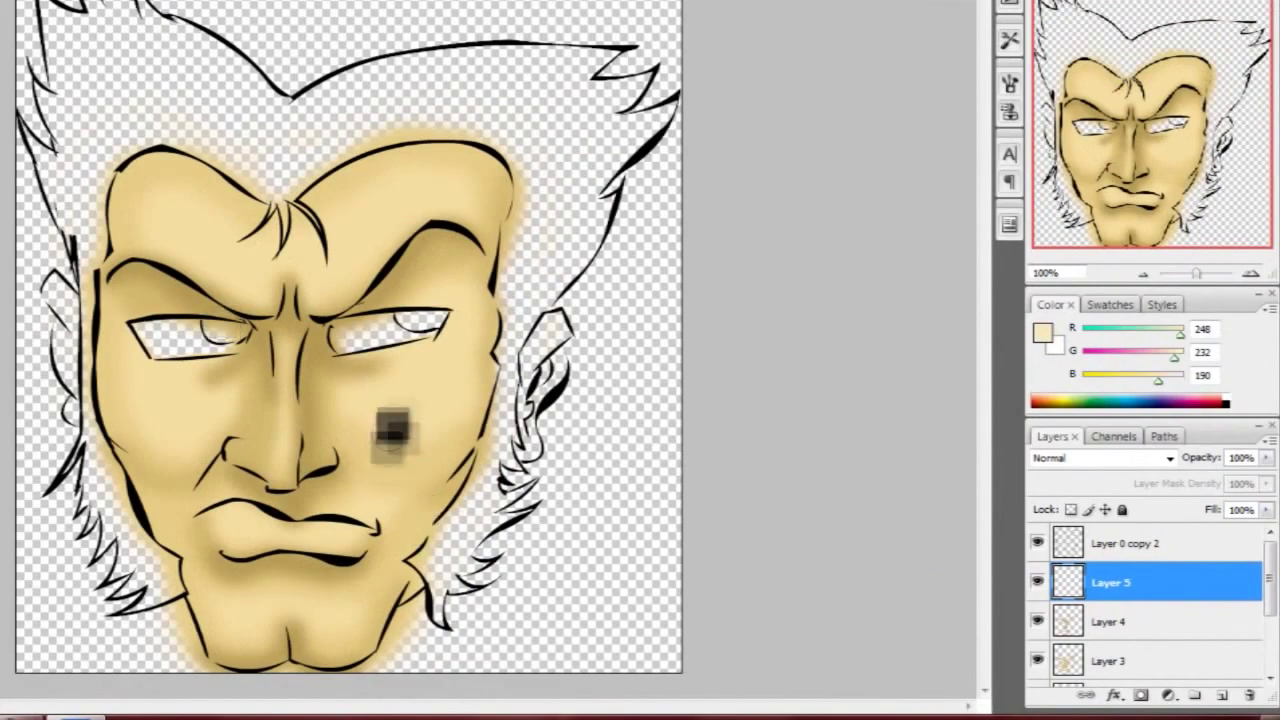
Step: Paint highlights on both cheeks, the nose bridge, upper lip and forehead
{"action": "left_click_drag", "start_coordinate": [386, 429], "coordinate": [345, 400]}
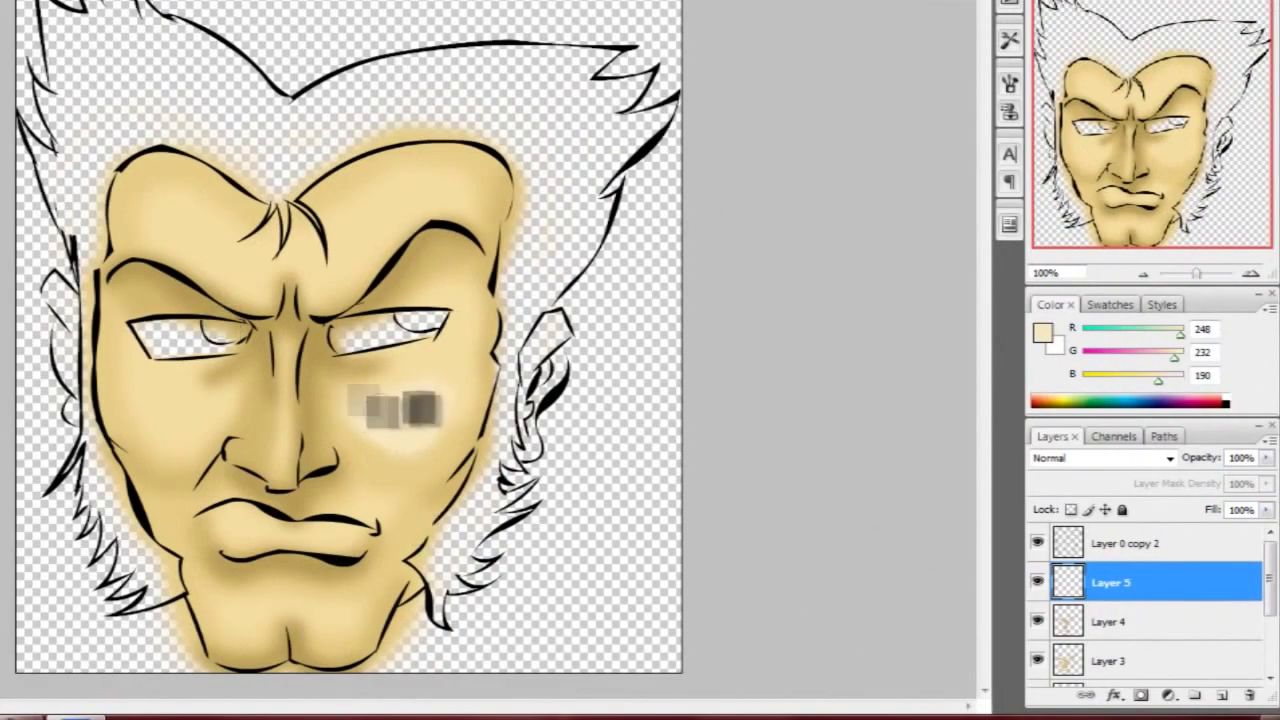
{"action": "left_click_drag", "start_coordinate": [190, 413], "coordinate": [165, 420]}
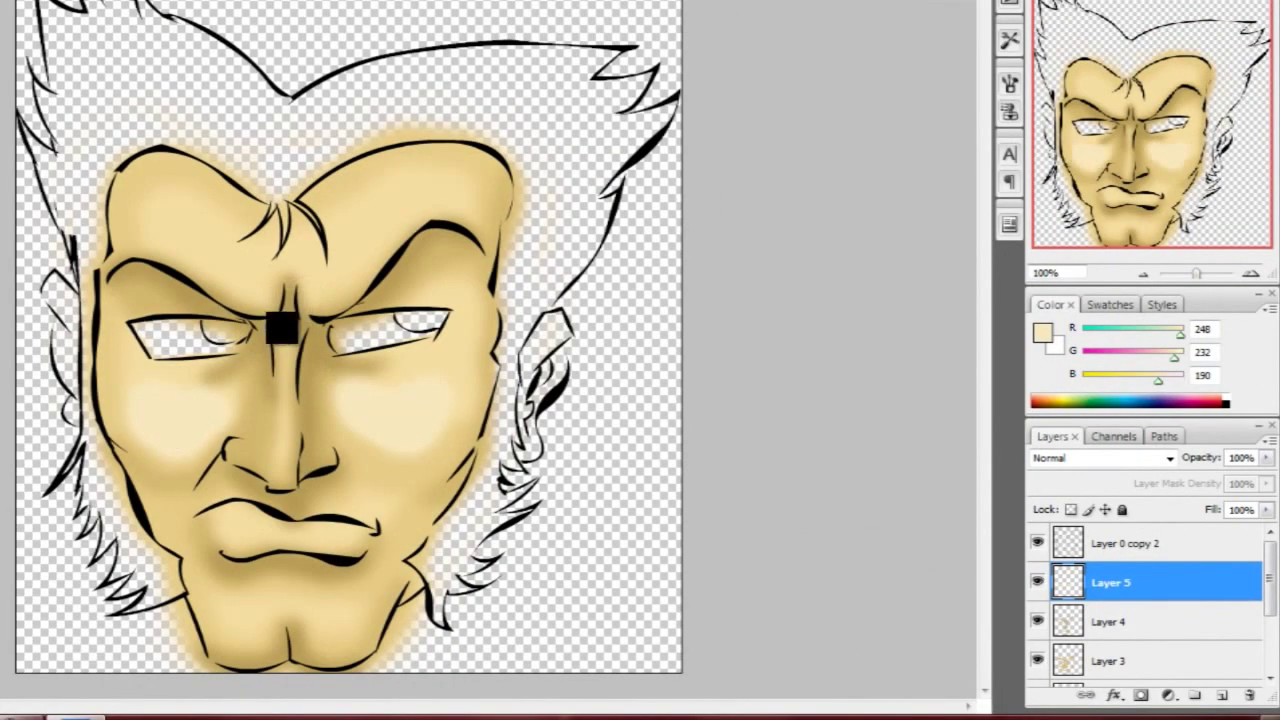
{"action": "left_click_drag", "start_coordinate": [286, 345], "coordinate": [288, 470]}
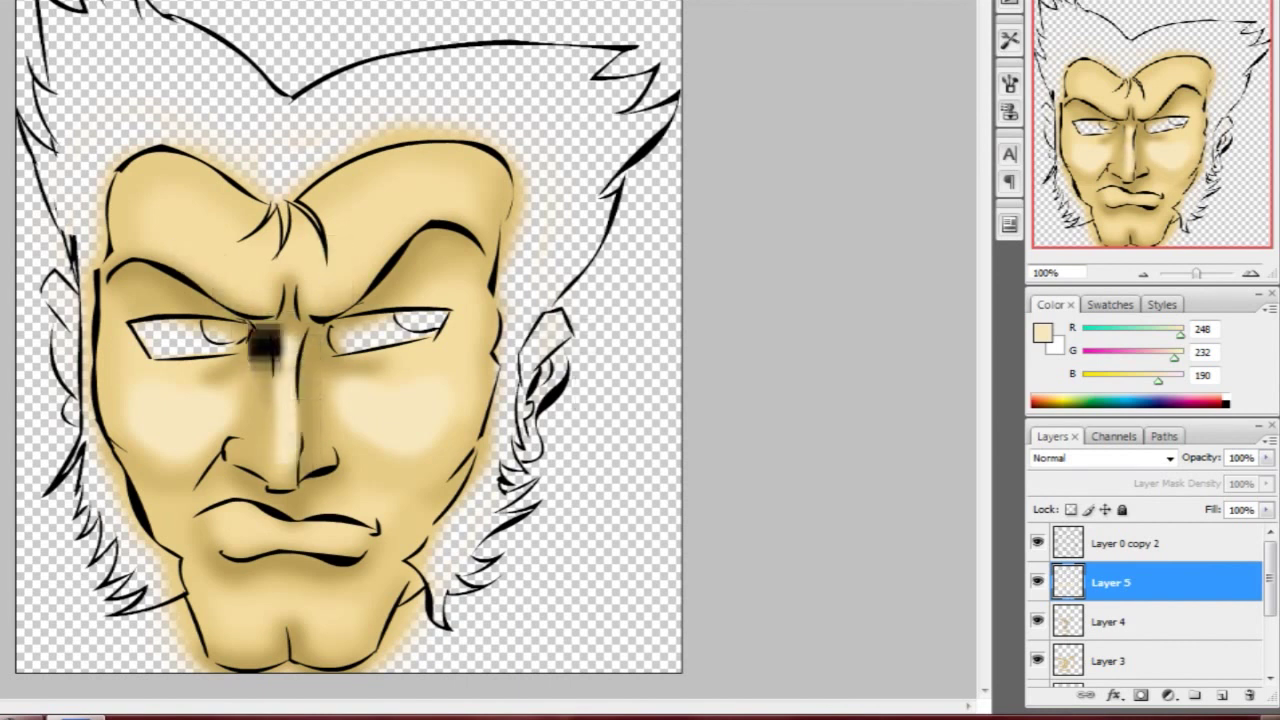
{"action": "left_click_drag", "start_coordinate": [264, 343], "coordinate": [292, 450]}
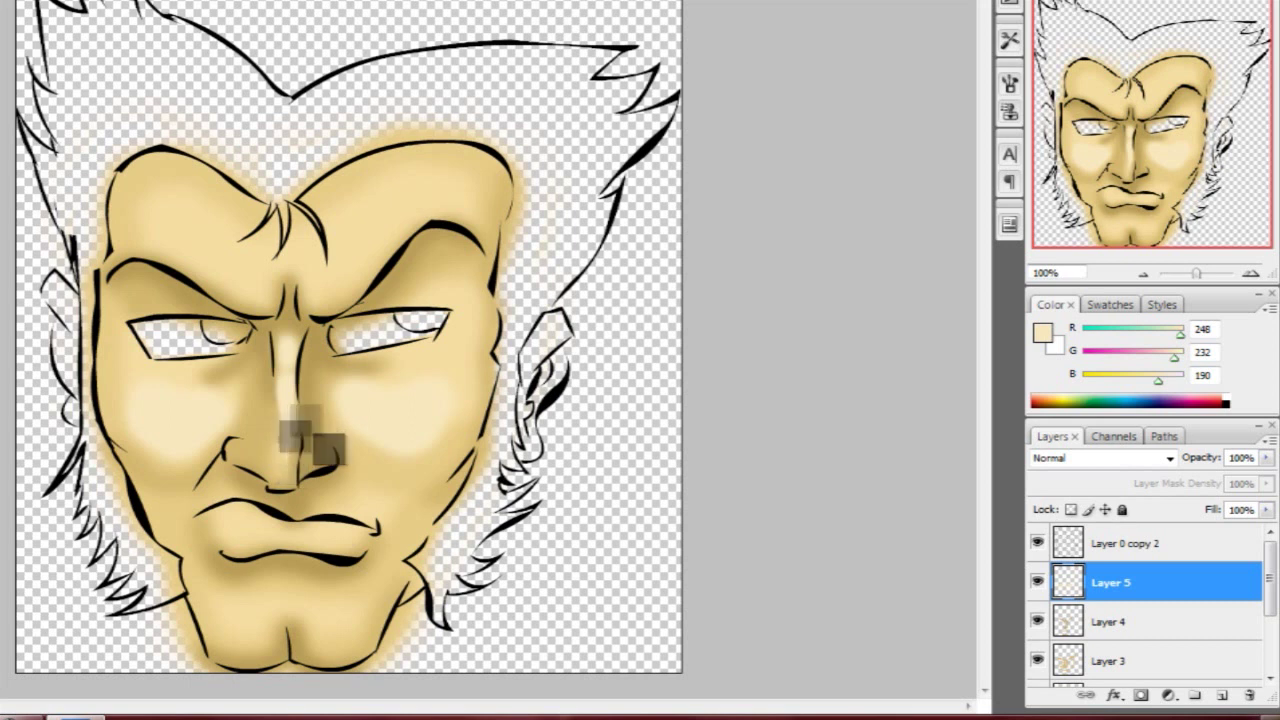
{"action": "mouse_move", "coordinate": [264, 400]}
{"action": "left_mouse_down"}
{"action": "mouse_move", "coordinate": [263, 429]}
{"action": "mouse_move", "coordinate": [257, 366]}
{"action": "mouse_move", "coordinate": [319, 470]}
{"action": "left_mouse_up"}
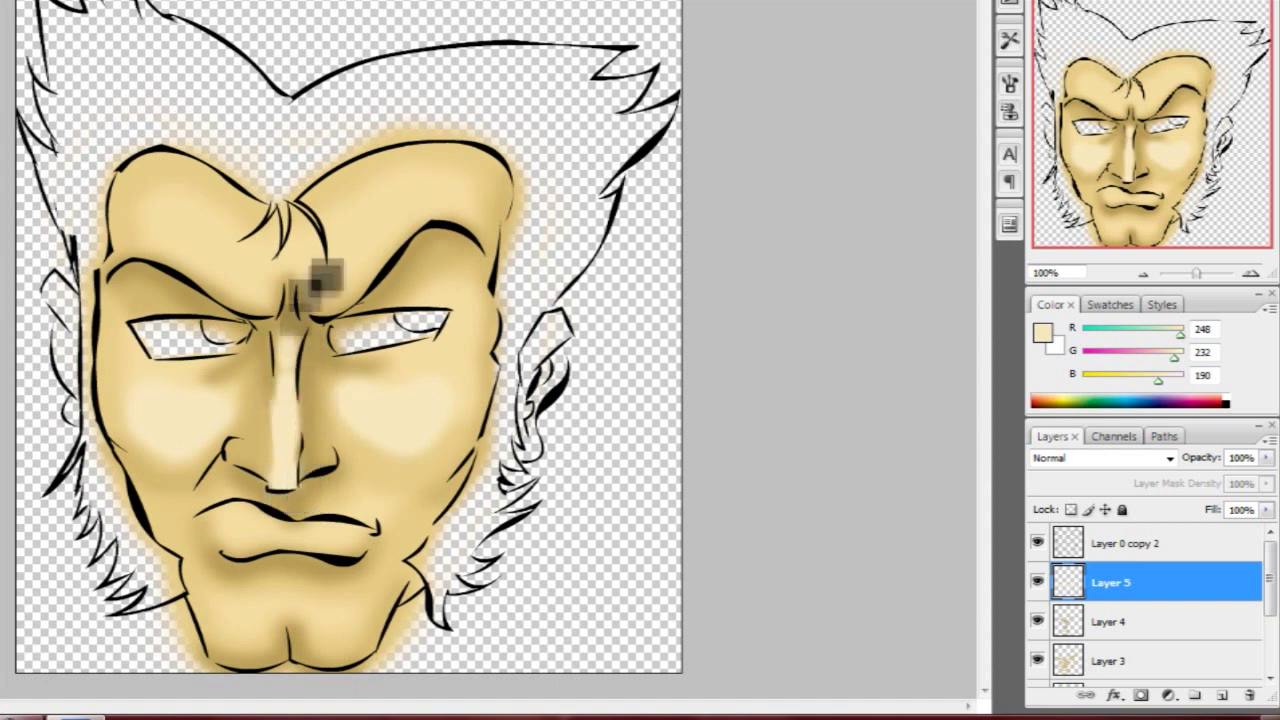
{"action": "mouse_move", "coordinate": [343, 530]}
{"action": "left_mouse_down"}
{"action": "mouse_move", "coordinate": [253, 528]}
{"action": "mouse_move", "coordinate": [337, 539]}
{"action": "left_mouse_up"}
{"action": "mouse_move", "coordinate": [195, 200]}
{"action": "left_mouse_down"}
{"action": "mouse_move", "coordinate": [434, 194]}
{"action": "mouse_move", "coordinate": [326, 263]}
{"action": "left_mouse_up"}
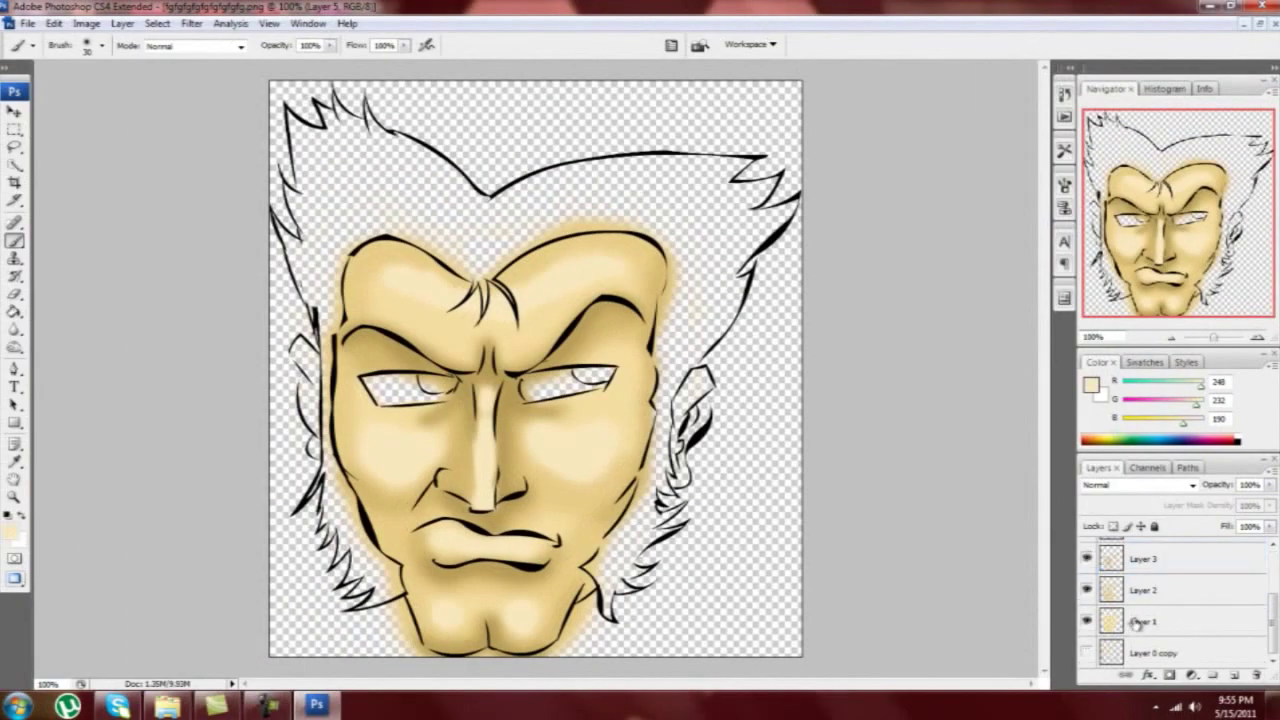
Step: Hide and reshow the line art layer to check the shading underneath
{"action": "scroll", "coordinate": [1100, 600], "scroll_direction": "up", "scroll_amount": 2}
{"action": "scroll", "coordinate": [1090, 570], "scroll_direction": "up", "scroll_amount": 1}
{"action": "left_click", "coordinate": [1087, 553]}
{"action": "left_click", "coordinate": [1087, 553]}
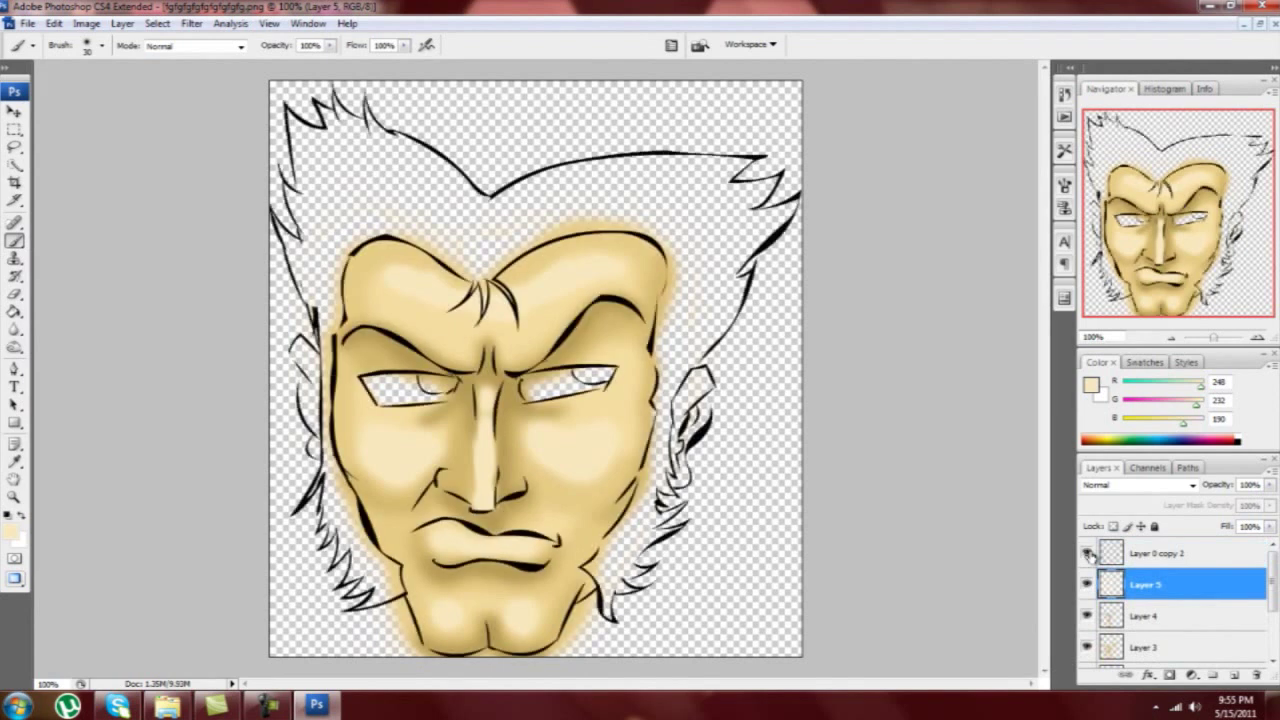
Step: Save the painting as the Photoshop document sds.psd
{"action": "key", "text": "ctrl+shift+s"}
{"action": "type", "text": "sds"}
{"action": "key", "text": "Return"}
{"action": "key", "text": "Return"}
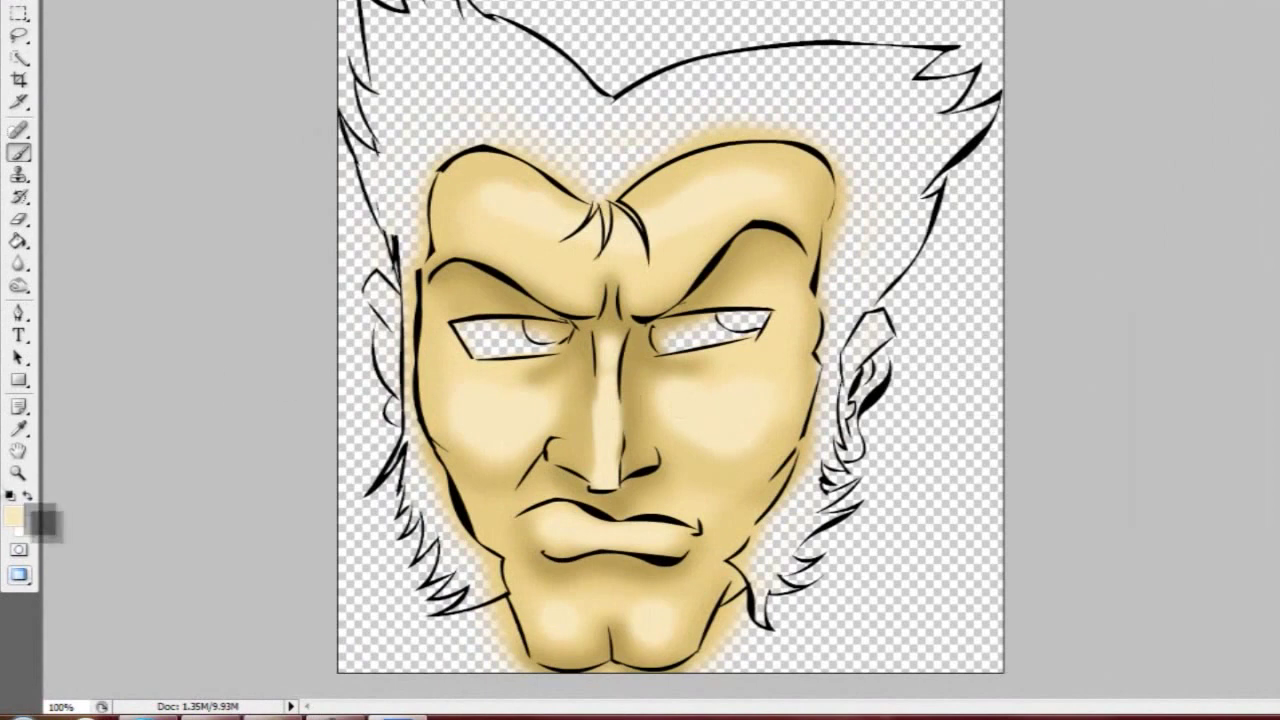
Step: Set the foreground colour to a muted brown for detail painting
{"action": "left_click", "coordinate": [12, 531]}
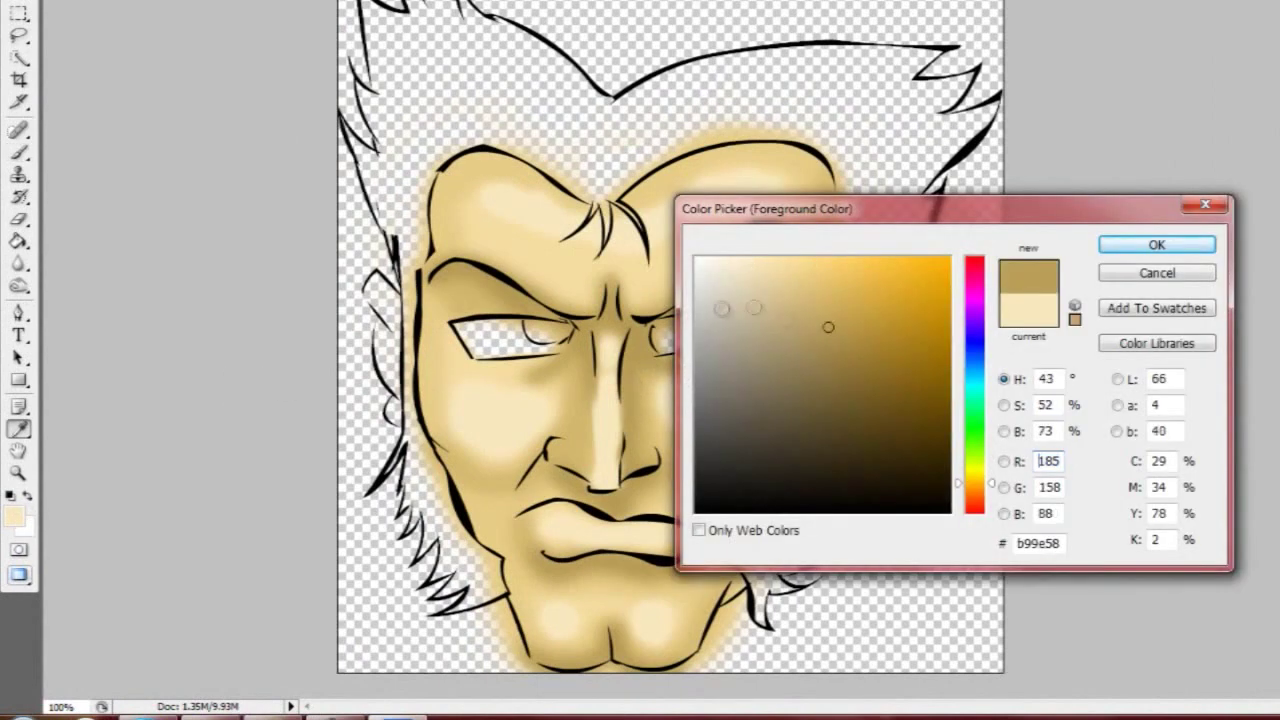
{"action": "left_click_drag", "start_coordinate": [829, 329], "coordinate": [820, 380]}
{"action": "left_click", "coordinate": [1157, 245]}
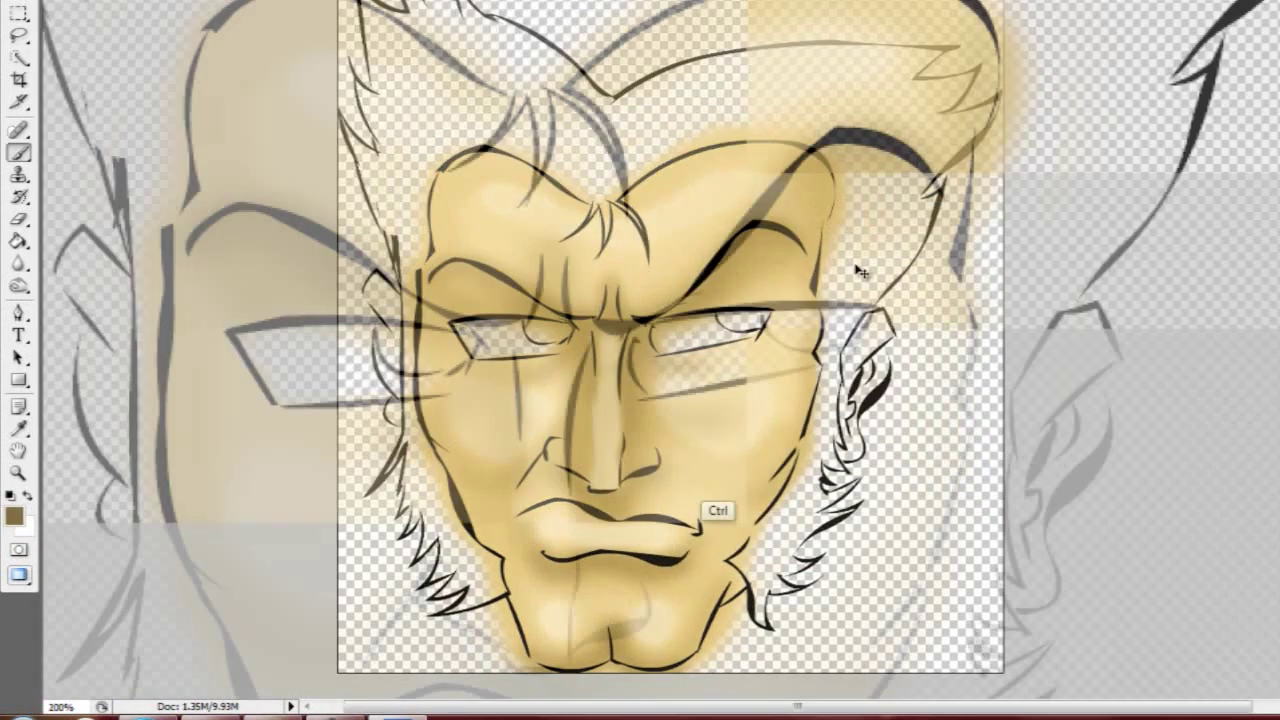
Step: Paint dark brown marks between the eyebrows and lower the line art fill to 95%
{"action": "left_click", "coordinate": [630, 402], "text": "ctrl"}
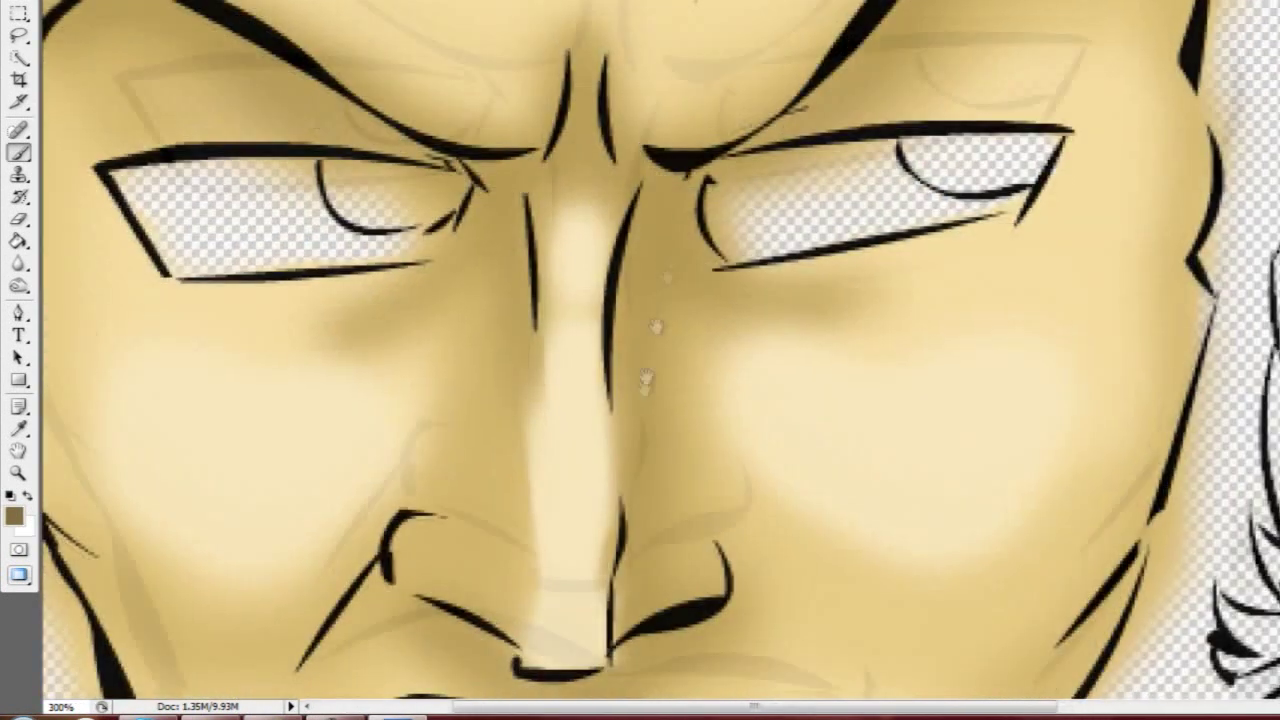
{"action": "left_click", "coordinate": [600, 140], "text": "alt"}
{"action": "left_click_drag", "start_coordinate": [666, 286], "coordinate": [628, 160]}
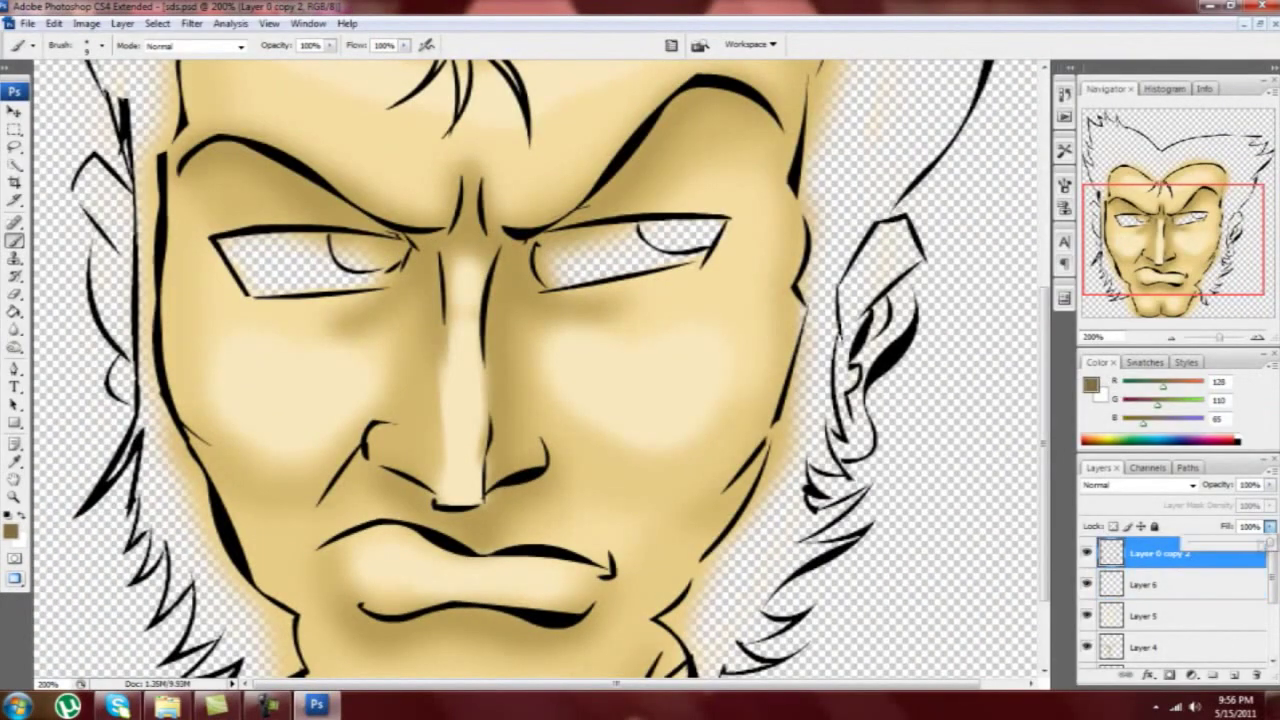
{"action": "left_click_drag", "start_coordinate": [1270, 543], "coordinate": [1213, 505]}
Step: Fade the line art to 29% and paint brown nose and nostril lines on Layer 6
{"action": "left_click", "coordinate": [1270, 484]}
{"action": "left_click", "coordinate": [1173, 588]}
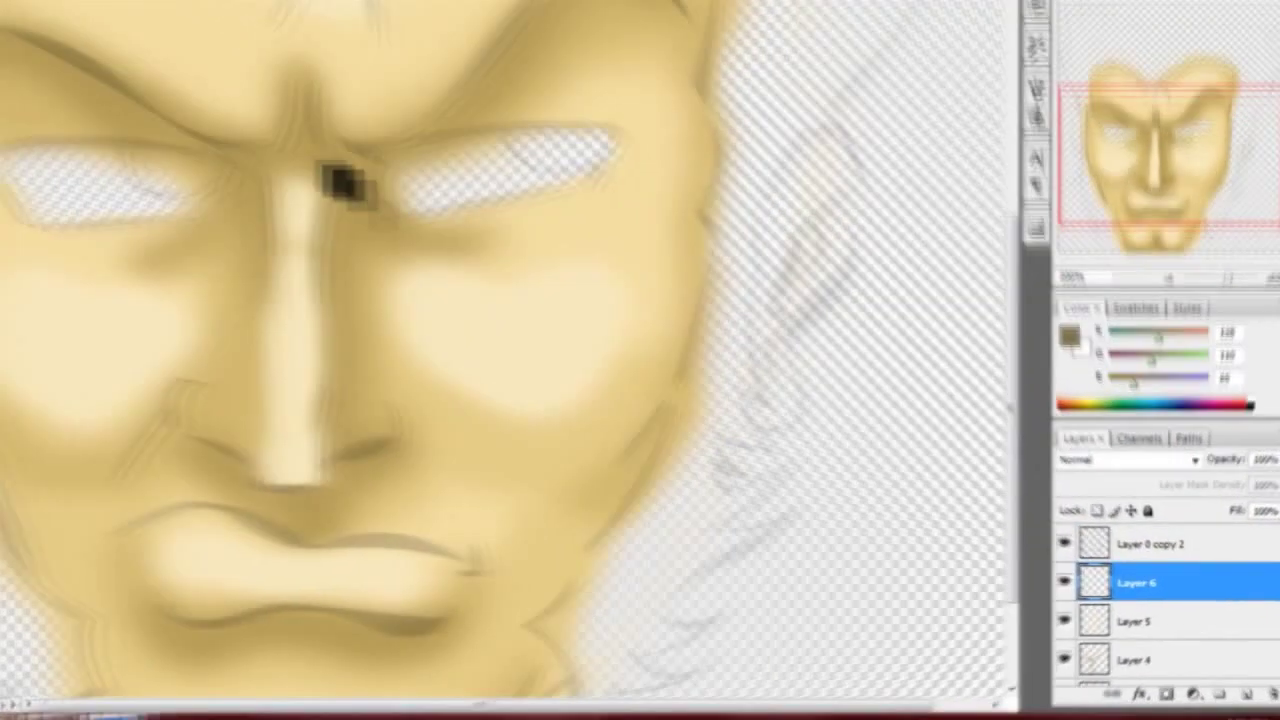
{"action": "left_click_drag", "start_coordinate": [496, 247], "coordinate": [486, 331]}
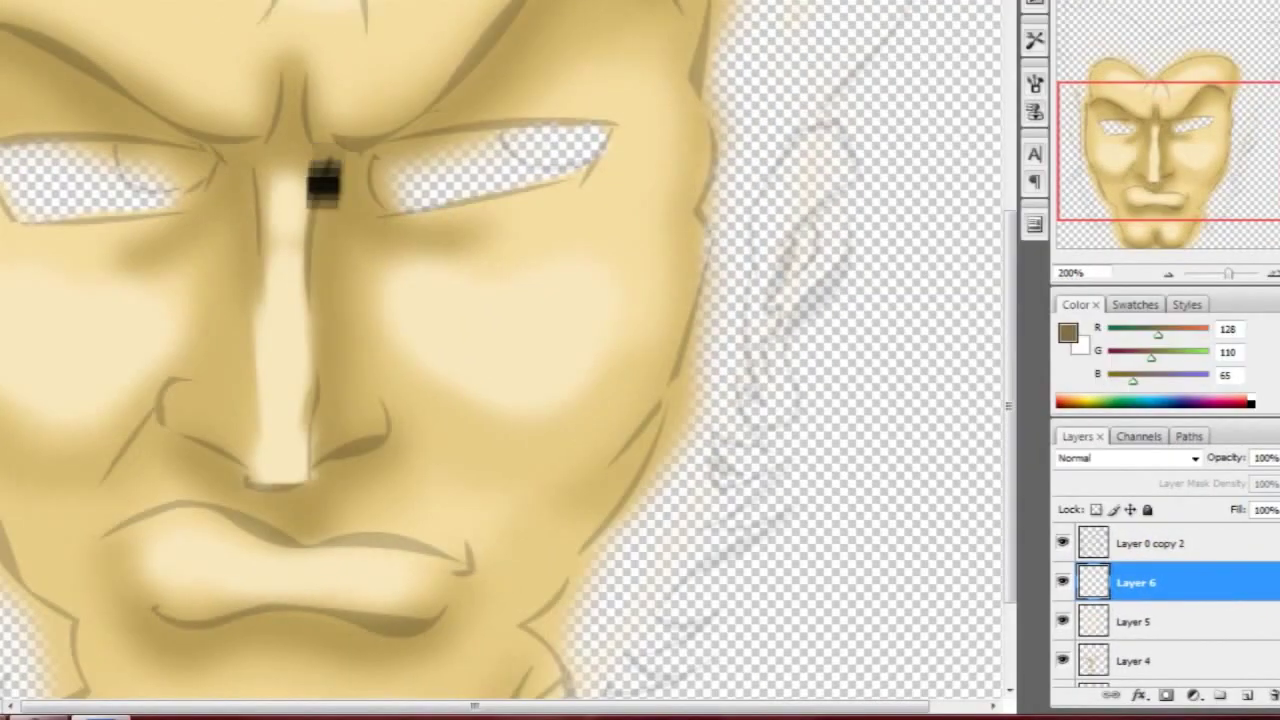
{"action": "mouse_move", "coordinate": [311, 262]}
{"action": "left_mouse_down"}
{"action": "mouse_move", "coordinate": [320, 366]}
{"action": "mouse_move", "coordinate": [294, 483]}
{"action": "mouse_move", "coordinate": [249, 440]}
{"action": "mouse_move", "coordinate": [199, 452]}
{"action": "mouse_move", "coordinate": [180, 371]}
{"action": "left_mouse_up"}
{"action": "mouse_move", "coordinate": [300, 480]}
{"action": "left_mouse_down"}
{"action": "mouse_move", "coordinate": [370, 440]}
{"action": "mouse_move", "coordinate": [377, 394]}
{"action": "left_mouse_up"}
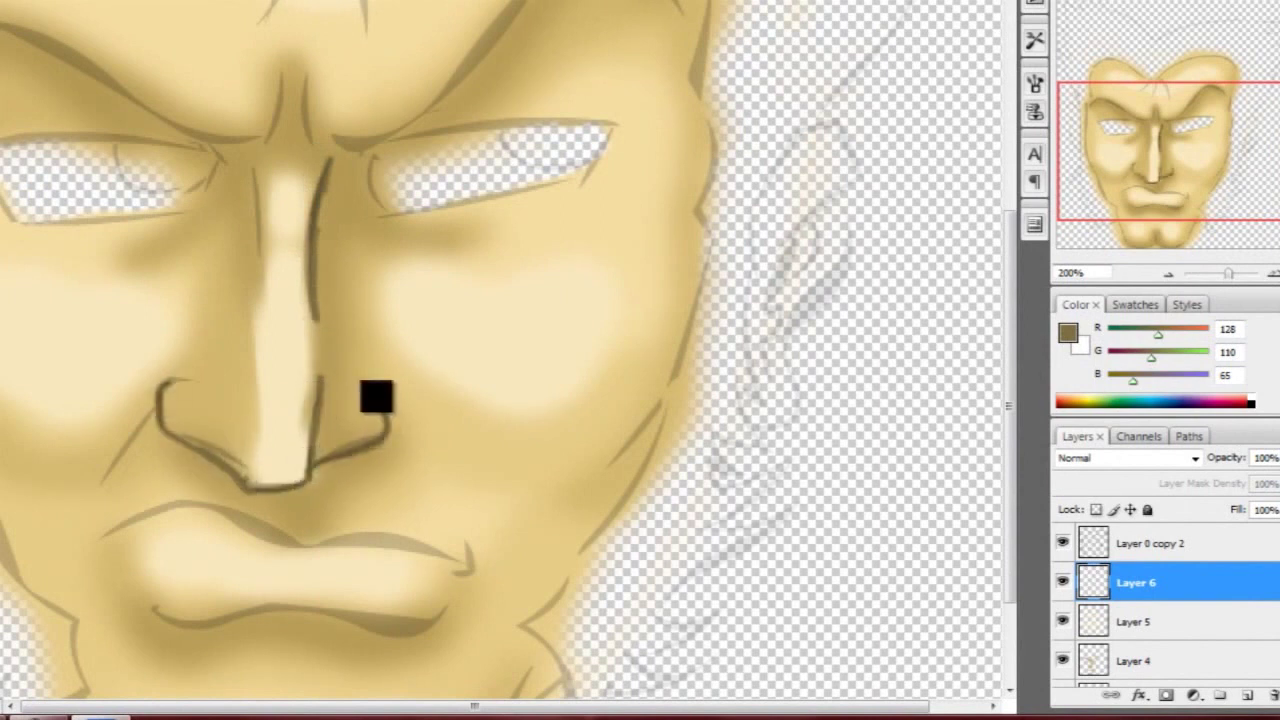
{"action": "scroll", "coordinate": [262, 270], "scroll_direction": "up", "scroll_amount": 2}
{"action": "scroll", "coordinate": [286, 334], "scroll_direction": "up", "scroll_amount": 3}
{"action": "mouse_move", "coordinate": [278, 318]}
{"action": "left_mouse_down"}
{"action": "mouse_move", "coordinate": [268, 385]}
{"action": "mouse_move", "coordinate": [325, 382]}
{"action": "left_mouse_up"}
Step: Paint thick, scowling brown right and left eyebrows
{"action": "mouse_move", "coordinate": [385, 350]}
{"action": "left_mouse_down"}
{"action": "mouse_move", "coordinate": [430, 325]}
{"action": "mouse_move", "coordinate": [500, 249]}
{"action": "mouse_move", "coordinate": [622, 186]}
{"action": "mouse_move", "coordinate": [675, 258]}
{"action": "left_mouse_up"}
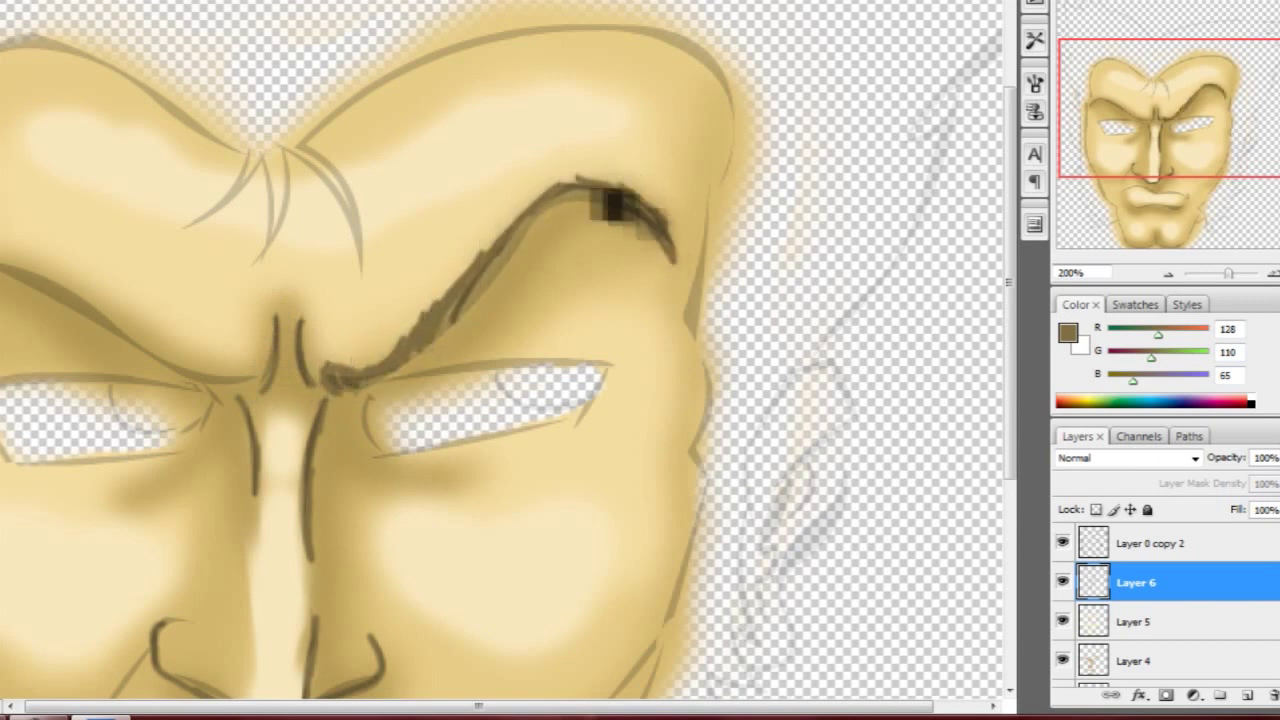
{"action": "mouse_move", "coordinate": [586, 206]}
{"action": "left_mouse_down"}
{"action": "mouse_move", "coordinate": [514, 277]}
{"action": "mouse_move", "coordinate": [363, 371]}
{"action": "left_mouse_up"}
{"action": "mouse_move", "coordinate": [455, 305]}
{"action": "left_mouse_down"}
{"action": "mouse_move", "coordinate": [580, 200]}
{"action": "mouse_move", "coordinate": [640, 215]}
{"action": "mouse_move", "coordinate": [514, 226]}
{"action": "mouse_move", "coordinate": [433, 312]}
{"action": "left_mouse_up"}
{"action": "left_click_drag", "start_coordinate": [429, 380], "coordinate": [433, 372]}
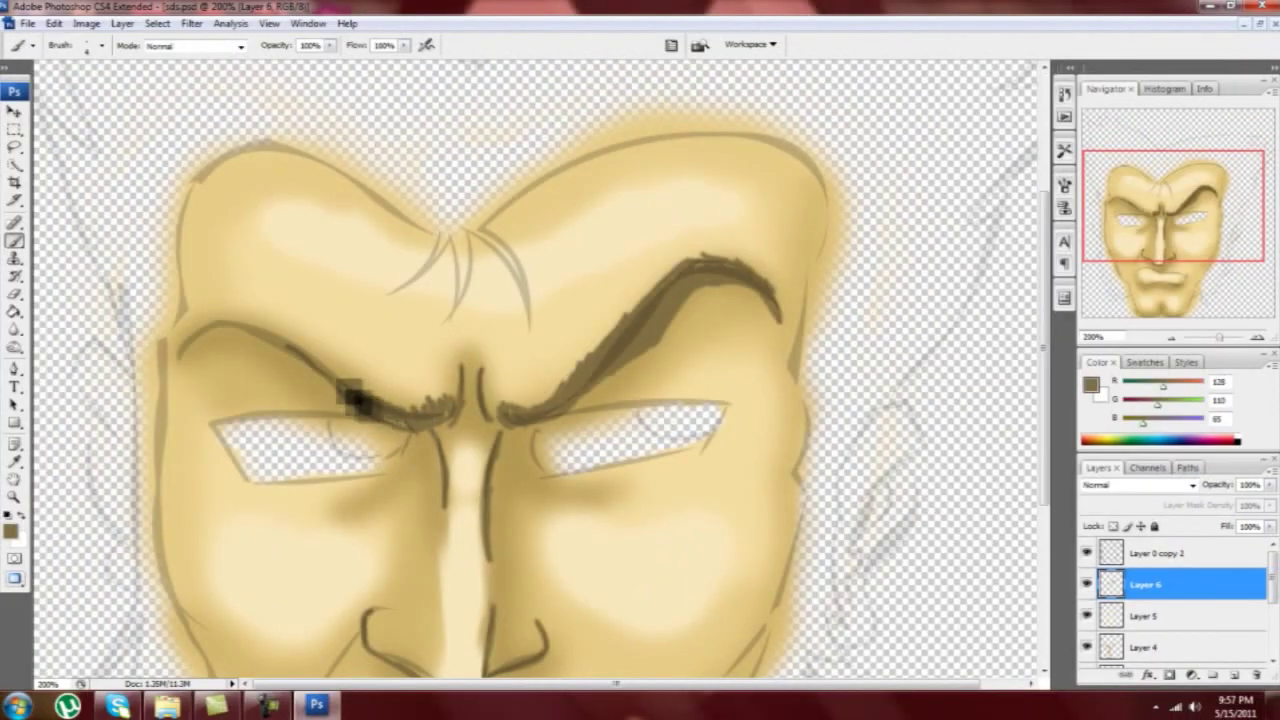
{"action": "left_click_drag", "start_coordinate": [357, 401], "coordinate": [310, 364]}
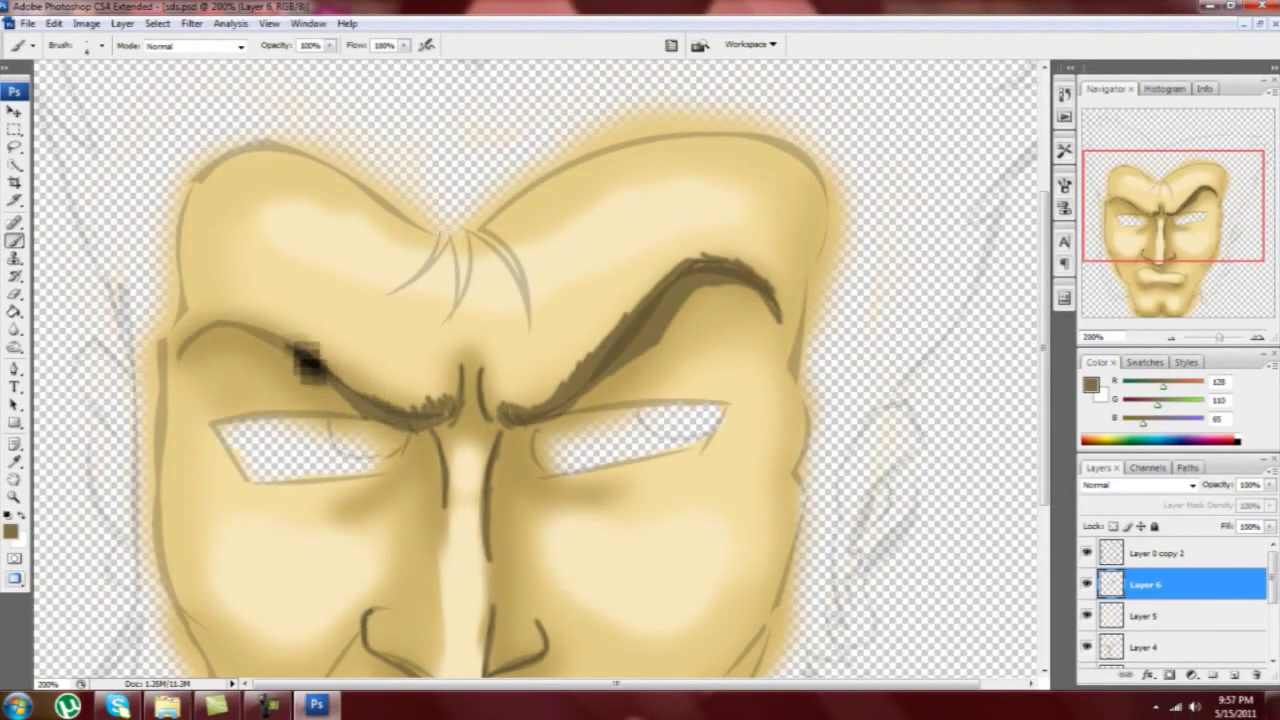
{"action": "left_click_drag", "start_coordinate": [258, 328], "coordinate": [200, 298]}
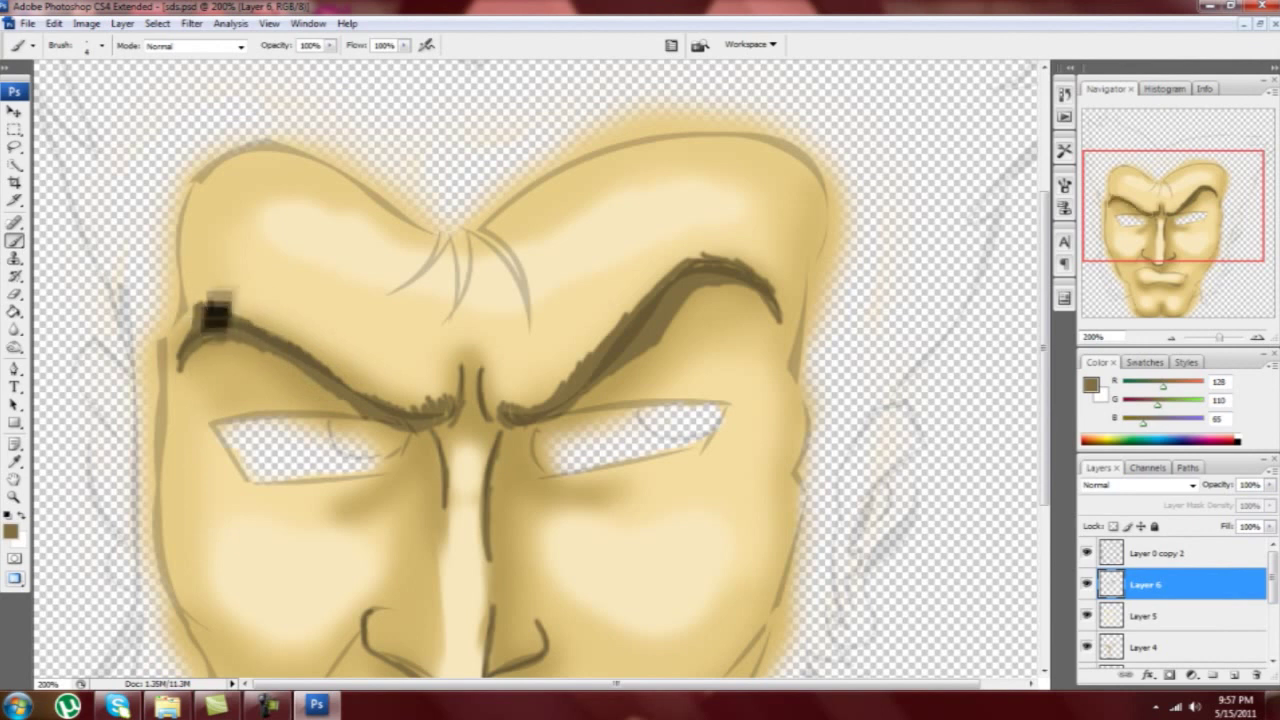
{"action": "left_click_drag", "start_coordinate": [14, 347], "coordinate": [70, 360]}
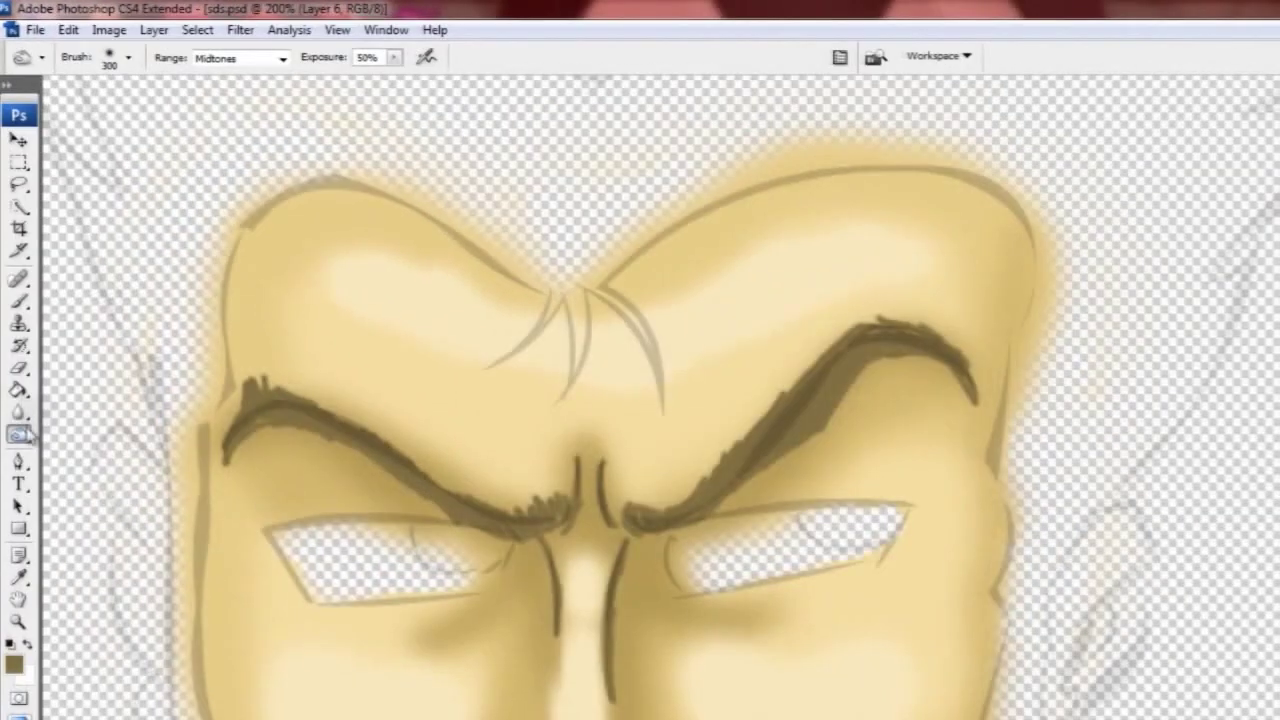
{"action": "left_click_drag", "start_coordinate": [18, 411], "coordinate": [60, 440]}
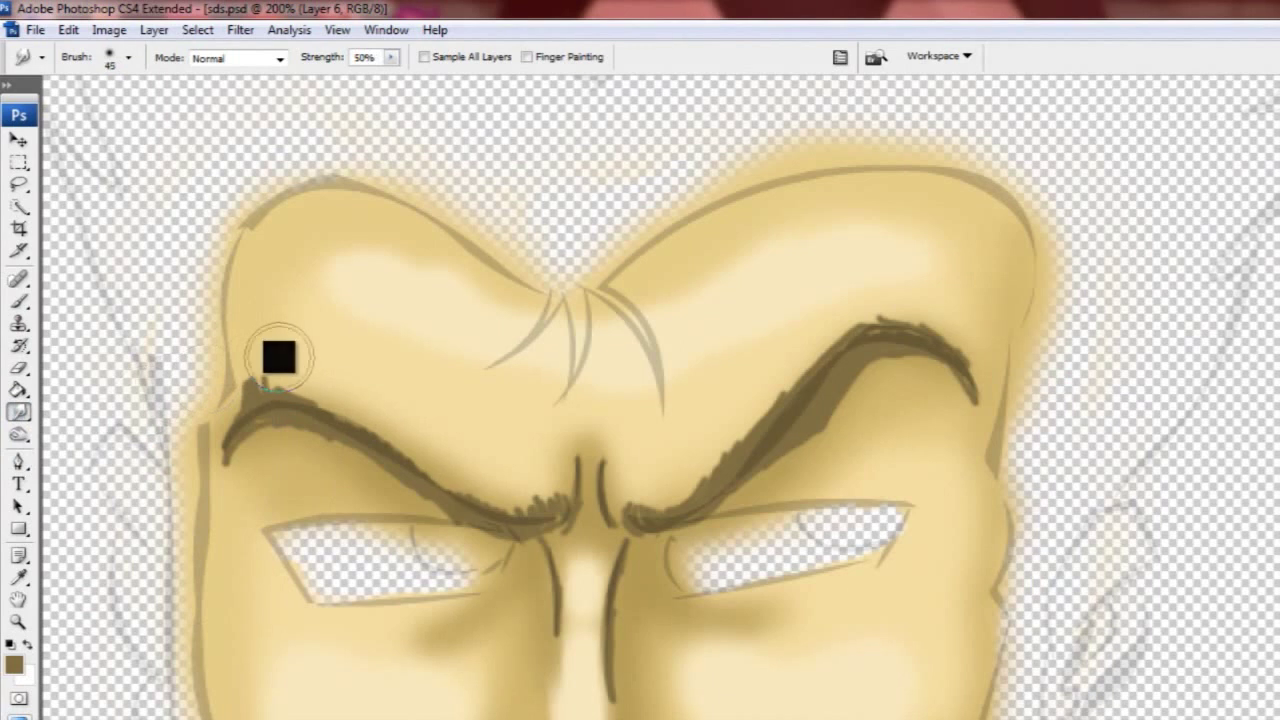
Step: Smudge both brown eyebrows into feathery strands with a size-3, 100% strength brush
{"action": "key", "text": "bracketleft"}
{"action": "key", "text": "bracketleft"}
{"action": "key", "text": "bracketleft"}
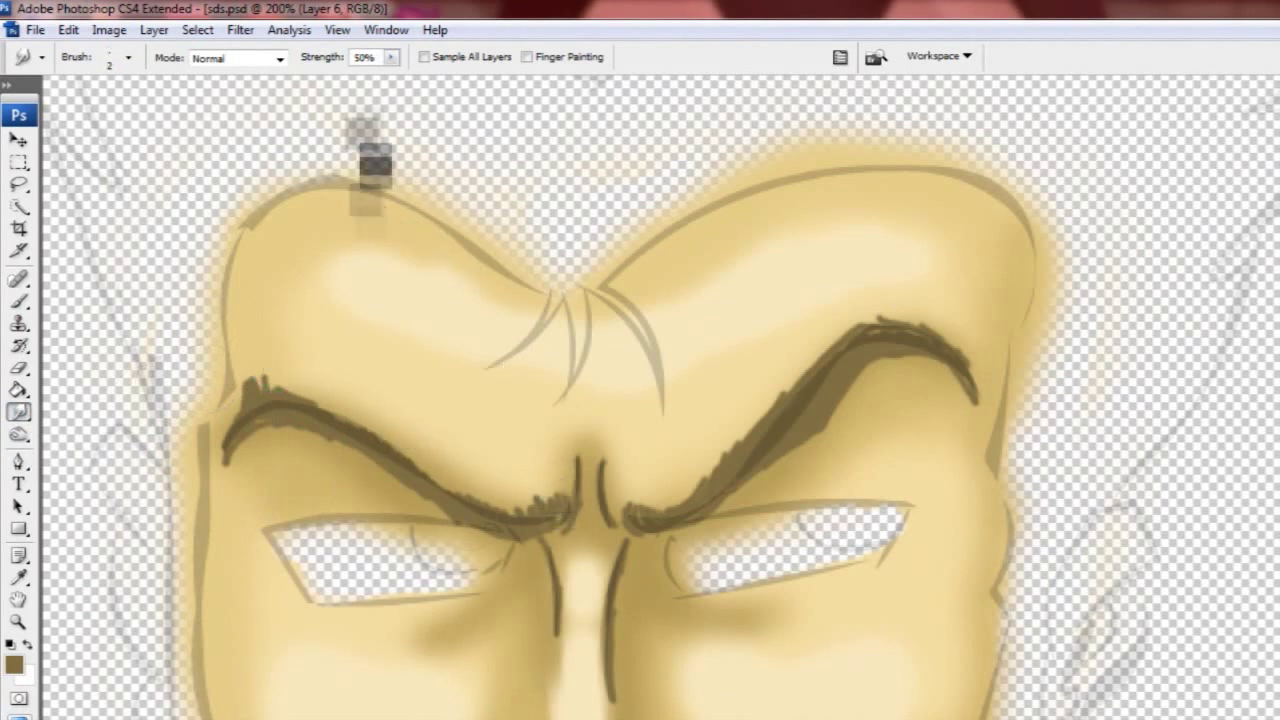
{"action": "left_click_drag", "start_coordinate": [391, 57], "coordinate": [470, 85]}
{"action": "left_click_drag", "start_coordinate": [493, 475], "coordinate": [600, 460]}
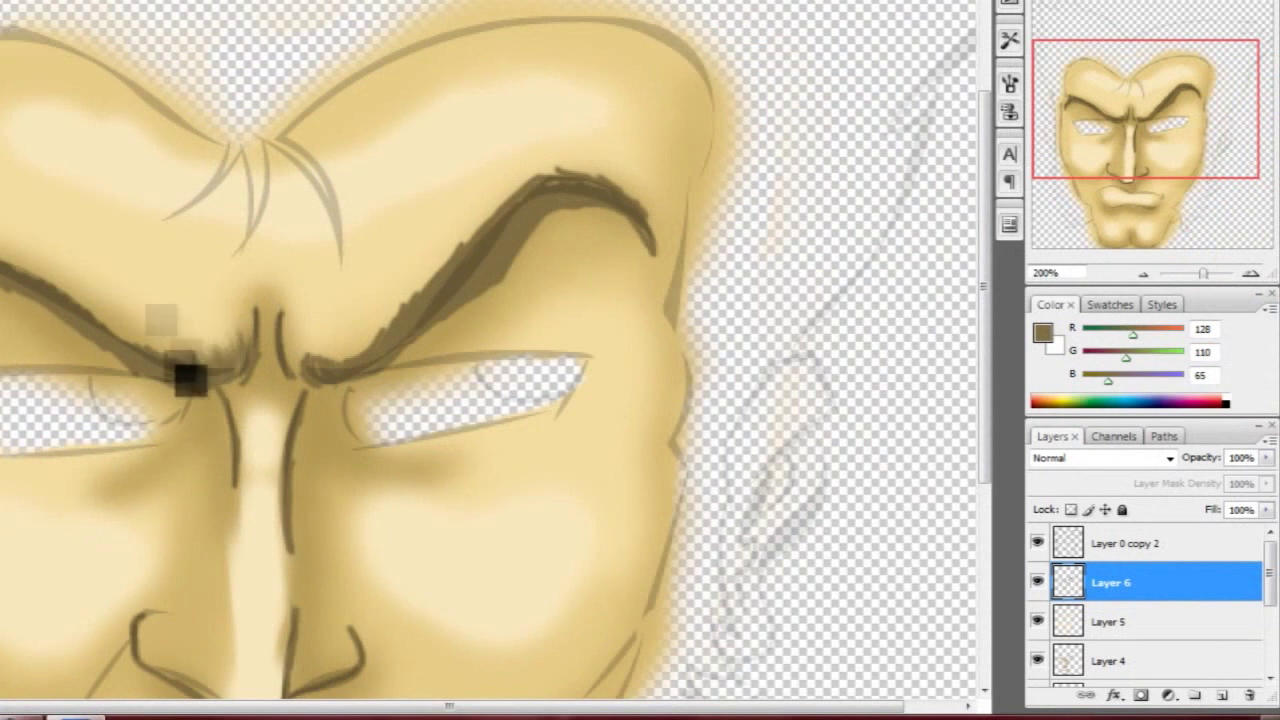
{"action": "mouse_move", "coordinate": [185, 378]}
{"action": "left_mouse_down"}
{"action": "mouse_move", "coordinate": [120, 337]}
{"action": "mouse_move", "coordinate": [75, 285]}
{"action": "mouse_move", "coordinate": [50, 185]}
{"action": "mouse_move", "coordinate": [40, 282]}
{"action": "mouse_move", "coordinate": [5, 265]}
{"action": "left_mouse_up"}
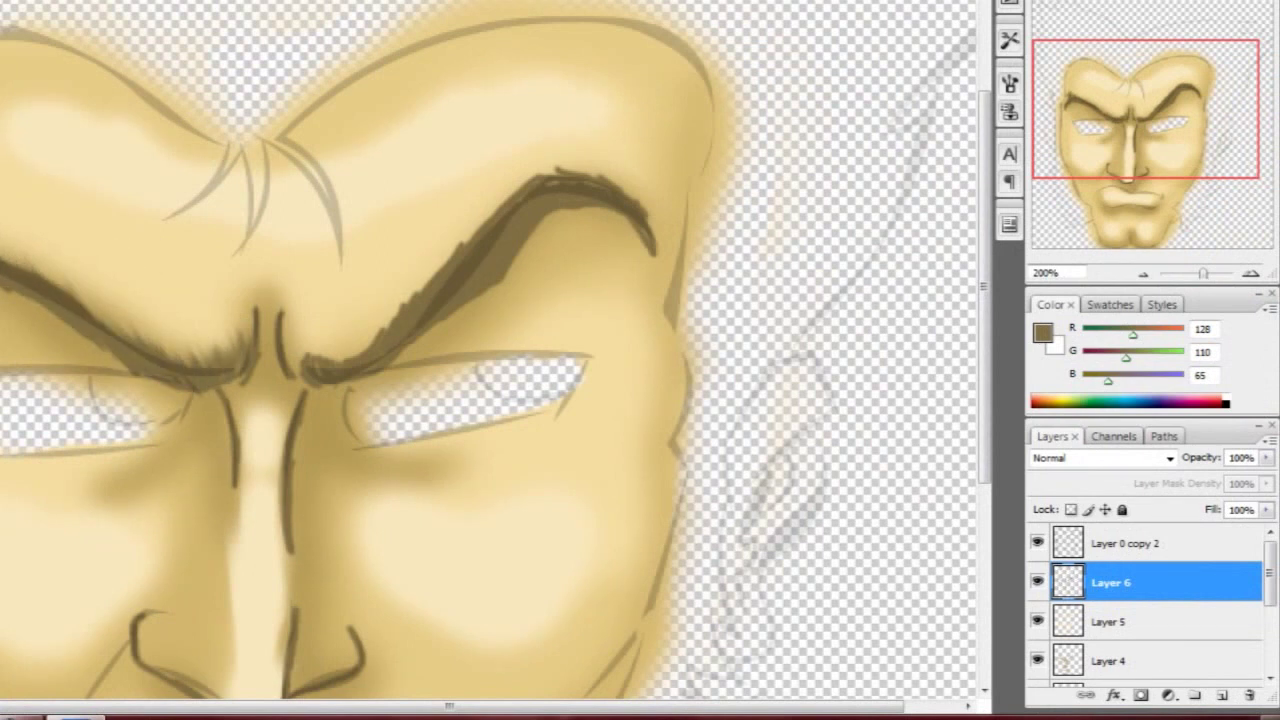
{"action": "mouse_move", "coordinate": [44, 320]}
{"action": "left_mouse_down"}
{"action": "mouse_move", "coordinate": [155, 365]}
{"action": "mouse_move", "coordinate": [30, 290]}
{"action": "left_mouse_up"}
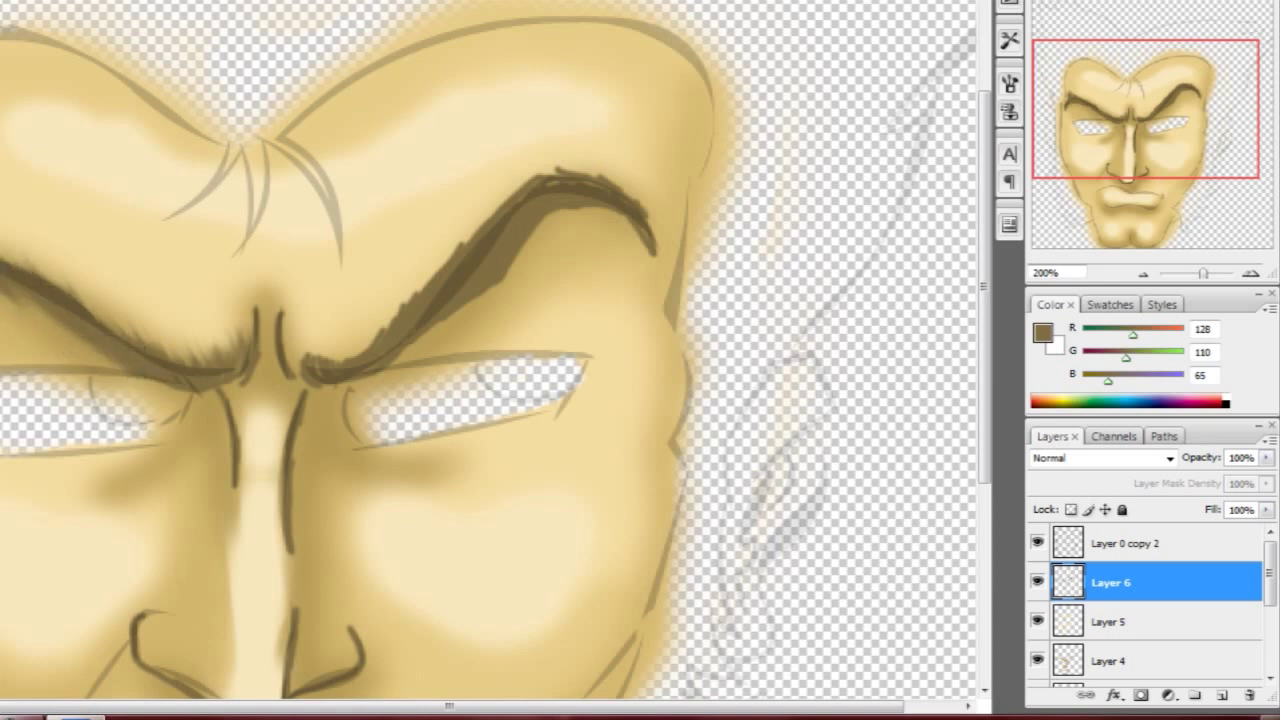
{"action": "mouse_move", "coordinate": [288, 290]}
{"action": "left_mouse_down"}
{"action": "mouse_move", "coordinate": [318, 362]}
{"action": "mouse_move", "coordinate": [300, 340]}
{"action": "mouse_move", "coordinate": [357, 345]}
{"action": "mouse_move", "coordinate": [340, 355]}
{"action": "mouse_move", "coordinate": [425, 262]}
{"action": "mouse_move", "coordinate": [428, 286]}
{"action": "mouse_move", "coordinate": [563, 186]}
{"action": "mouse_move", "coordinate": [625, 178]}
{"action": "mouse_move", "coordinate": [640, 243]}
{"action": "mouse_move", "coordinate": [570, 170]}
{"action": "mouse_move", "coordinate": [551, 129]}
{"action": "mouse_move", "coordinate": [570, 142]}
{"action": "mouse_move", "coordinate": [514, 234]}
{"action": "mouse_move", "coordinate": [647, 208]}
{"action": "left_mouse_up"}
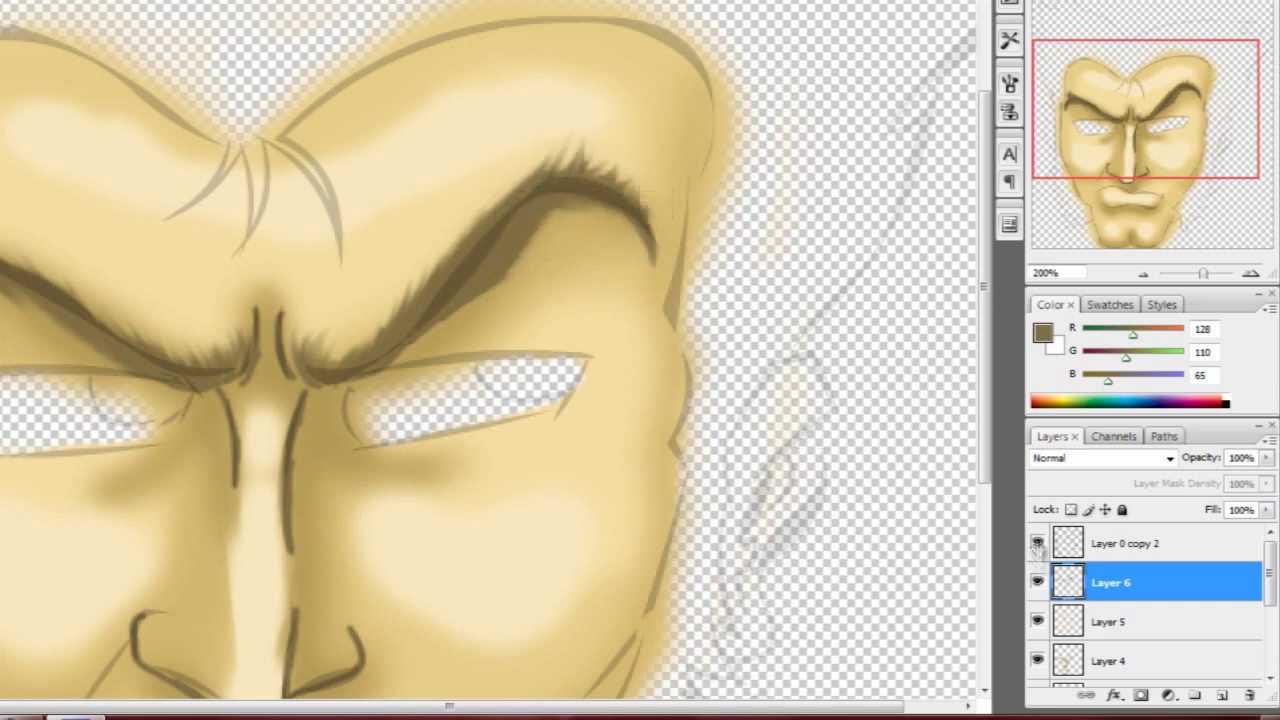
Step: Hide the line art and apply a Gaussian Blur with a reduced radius to soften the painting
{"action": "left_click", "coordinate": [1037, 543]}
{"action": "key", "text": "ctrl+minus"}
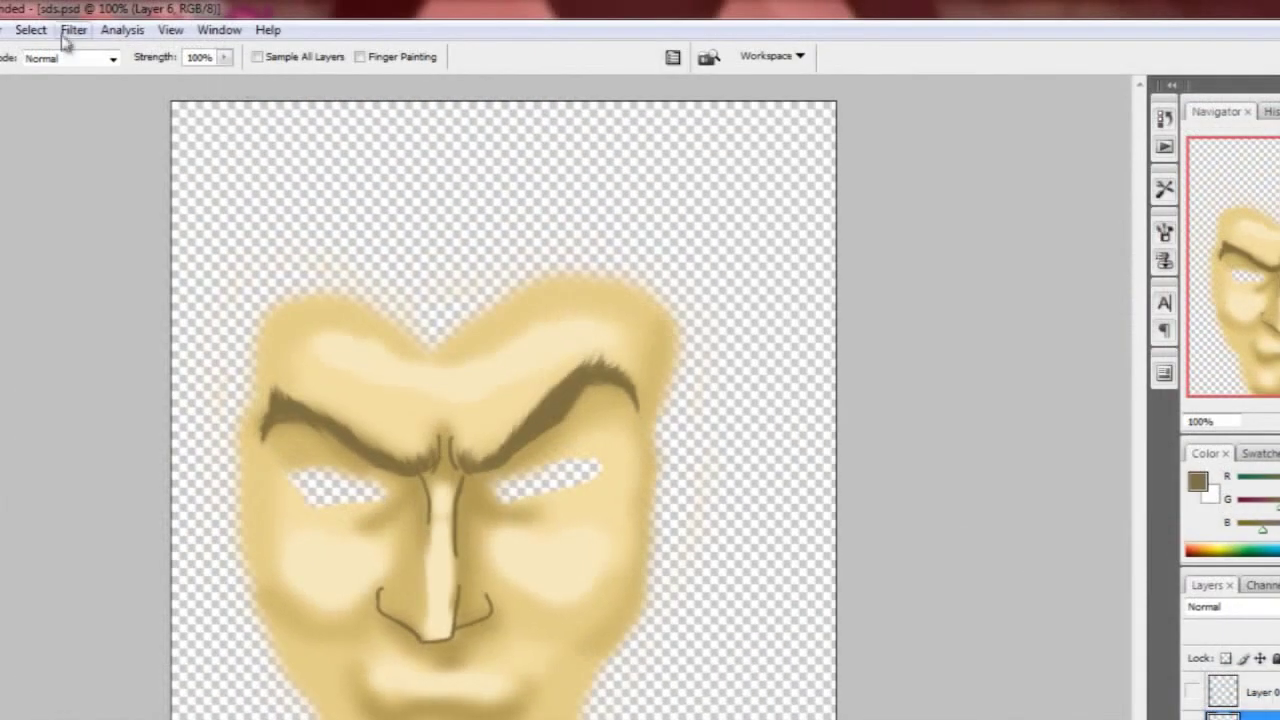
{"action": "left_click", "coordinate": [66, 35]}
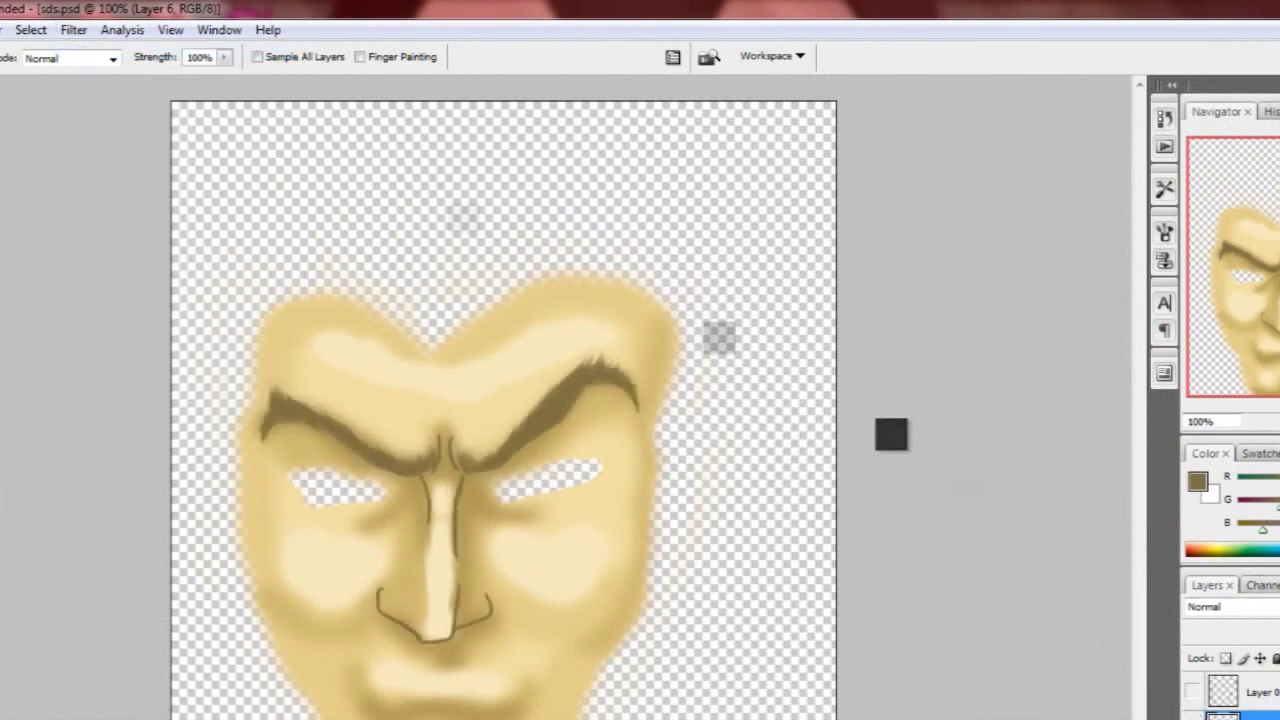
{"action": "left_click", "coordinate": [73, 30]}
{"action": "left_click", "coordinate": [400, 297]}
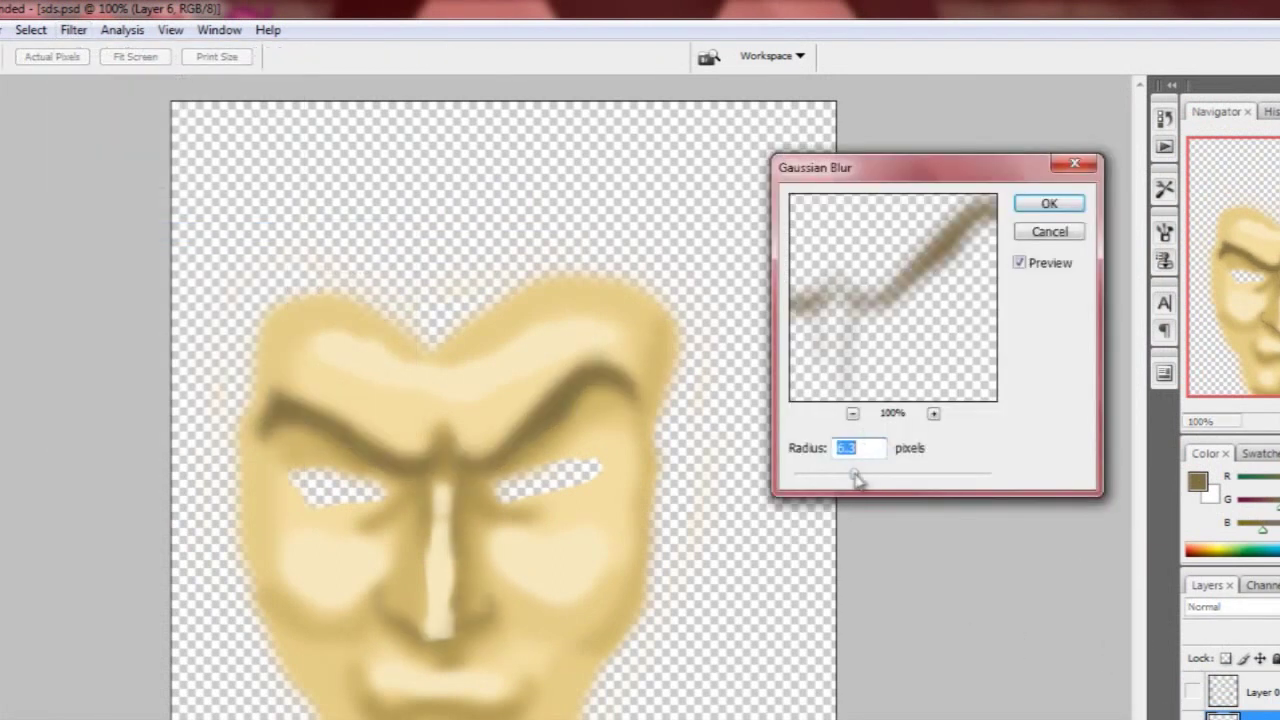
{"action": "left_click_drag", "start_coordinate": [856, 480], "coordinate": [817, 481]}
{"action": "key", "text": "Return"}
{"action": "key", "text": "r"}
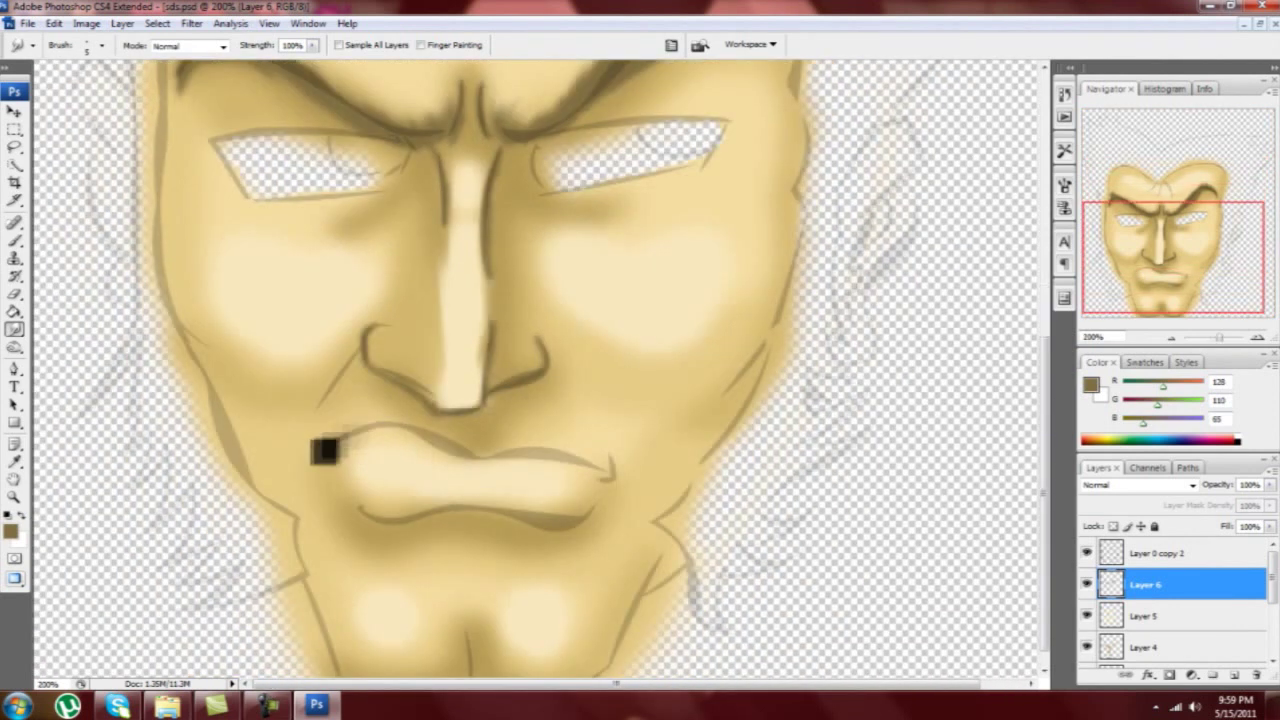
Step: Paint dark brown strokes at the left corner of the mouth
{"action": "key", "text": "b"}
{"action": "left_click_drag", "start_coordinate": [322, 454], "coordinate": [352, 430]}
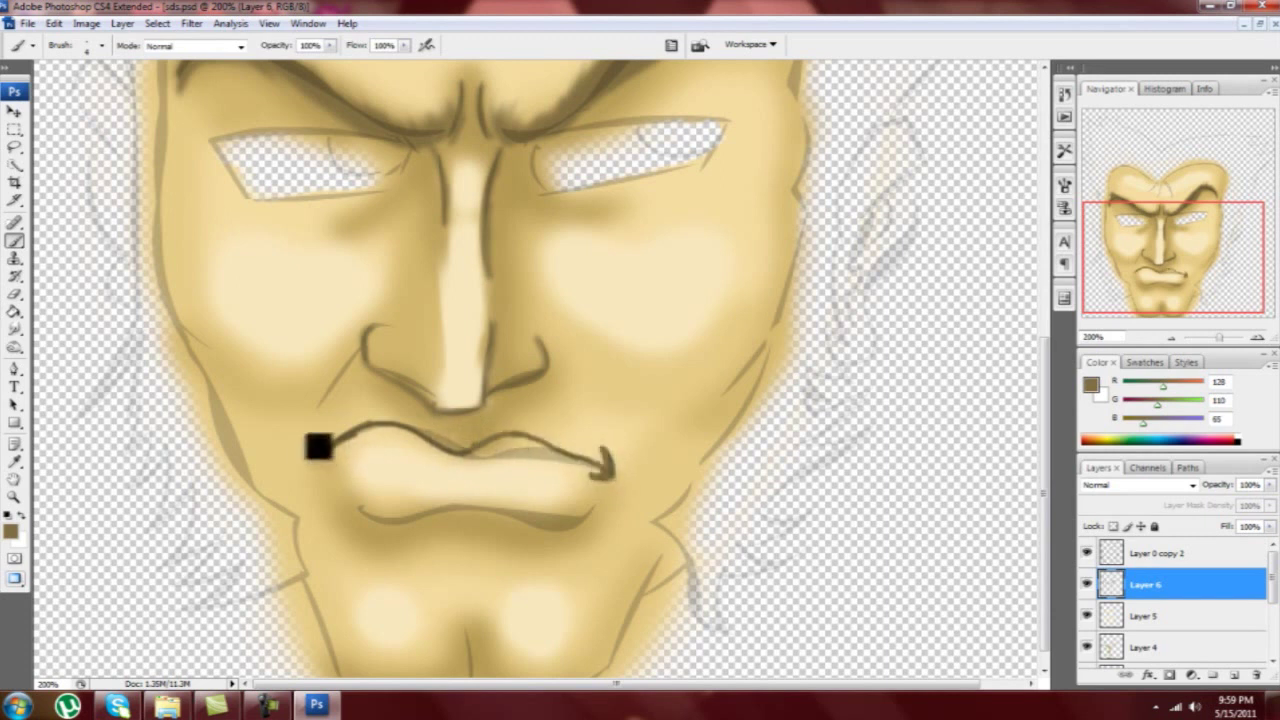
{"action": "left_click_drag", "start_coordinate": [327, 457], "coordinate": [320, 420]}
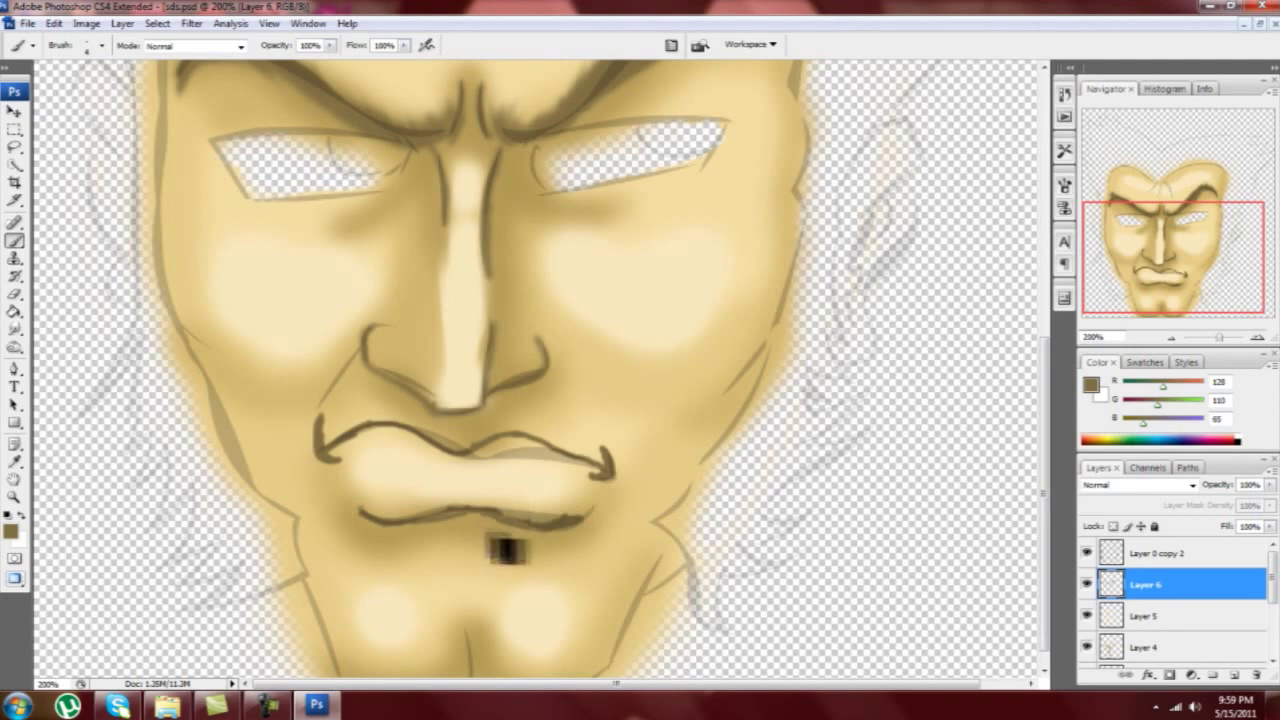
Step: Paint a dark curl of hair strands at the centre of the forehead
{"action": "scroll", "coordinate": [505, 550], "scroll_direction": "up", "scroll_amount": 2}
{"action": "scroll", "coordinate": [600, 465], "scroll_direction": "up", "scroll_amount": 2}
{"action": "scroll", "coordinate": [520, 470], "scroll_direction": "up", "scroll_amount": 1}
{"action": "scroll", "coordinate": [526, 460], "scroll_direction": "up", "scroll_amount": 3}
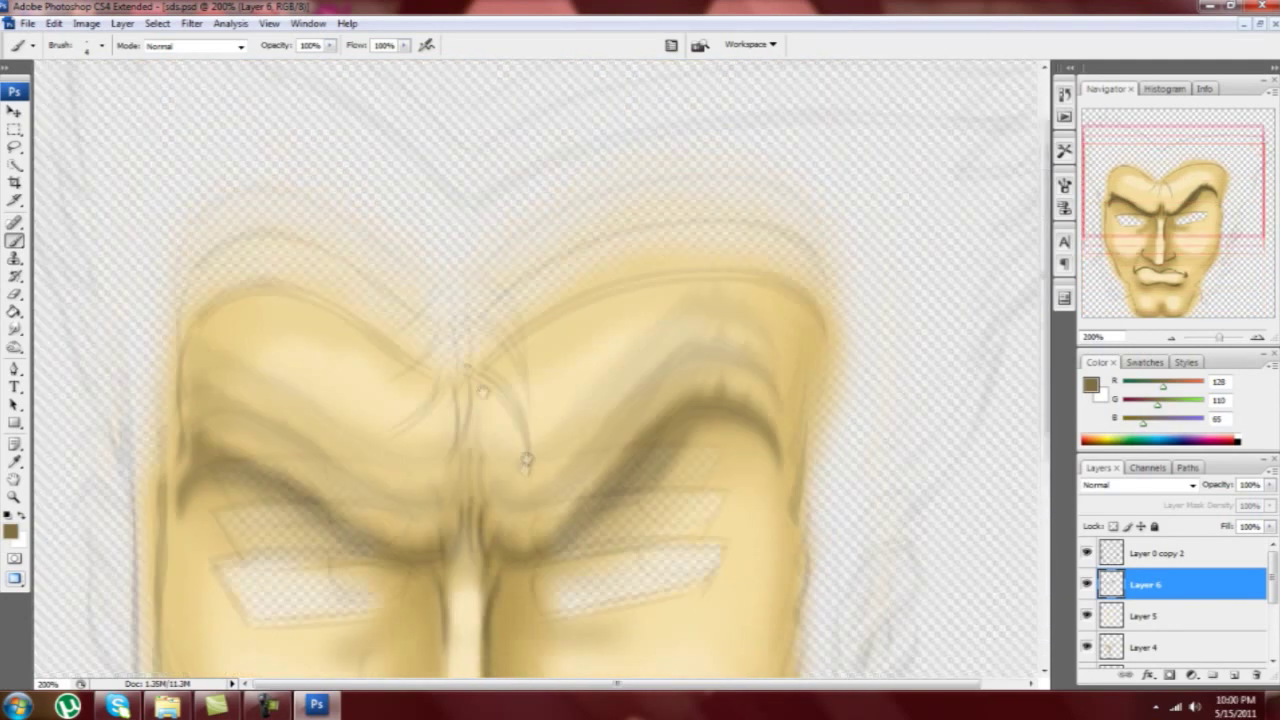
{"action": "scroll", "coordinate": [526, 460], "scroll_direction": "down", "scroll_amount": 4}
{"action": "scroll", "coordinate": [400, 400], "scroll_direction": "down", "scroll_amount": 1}
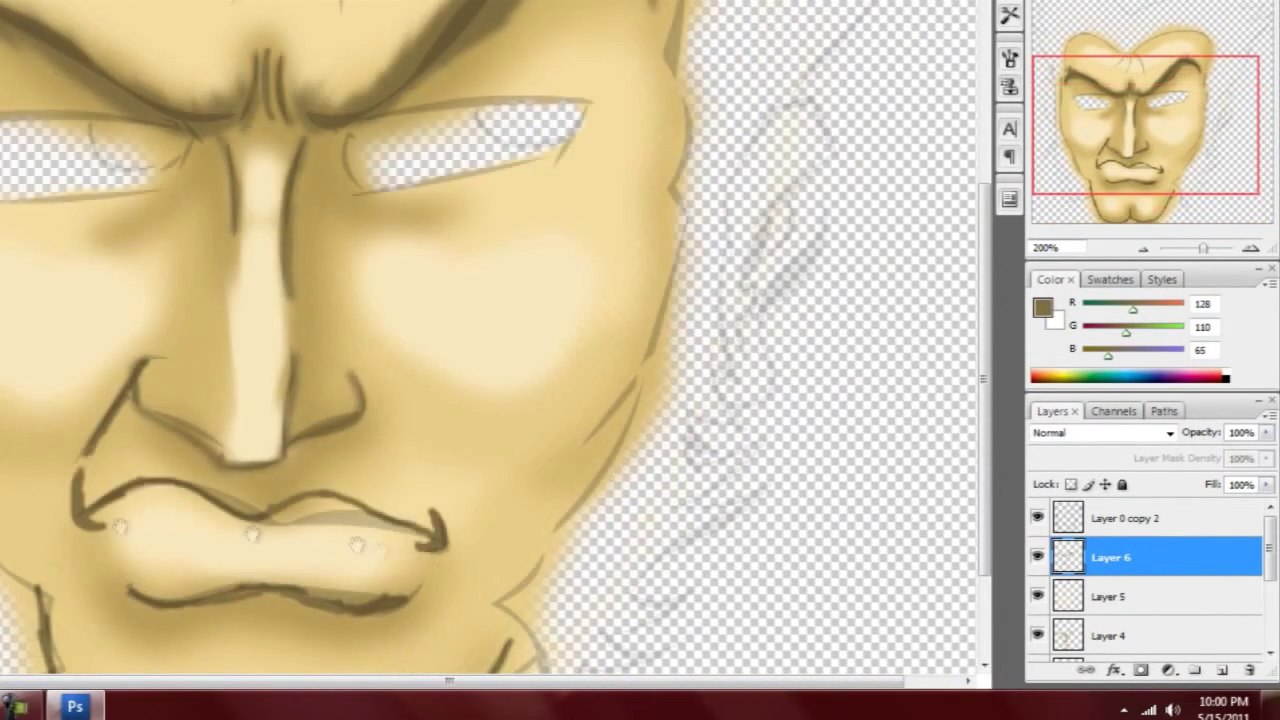
{"action": "scroll", "coordinate": [486, 514], "scroll_direction": "down", "scroll_amount": 1}
{"action": "scroll", "coordinate": [565, 238], "scroll_direction": "up", "scroll_amount": 3}
{"action": "scroll", "coordinate": [565, 238], "scroll_direction": "up", "scroll_amount": 3}
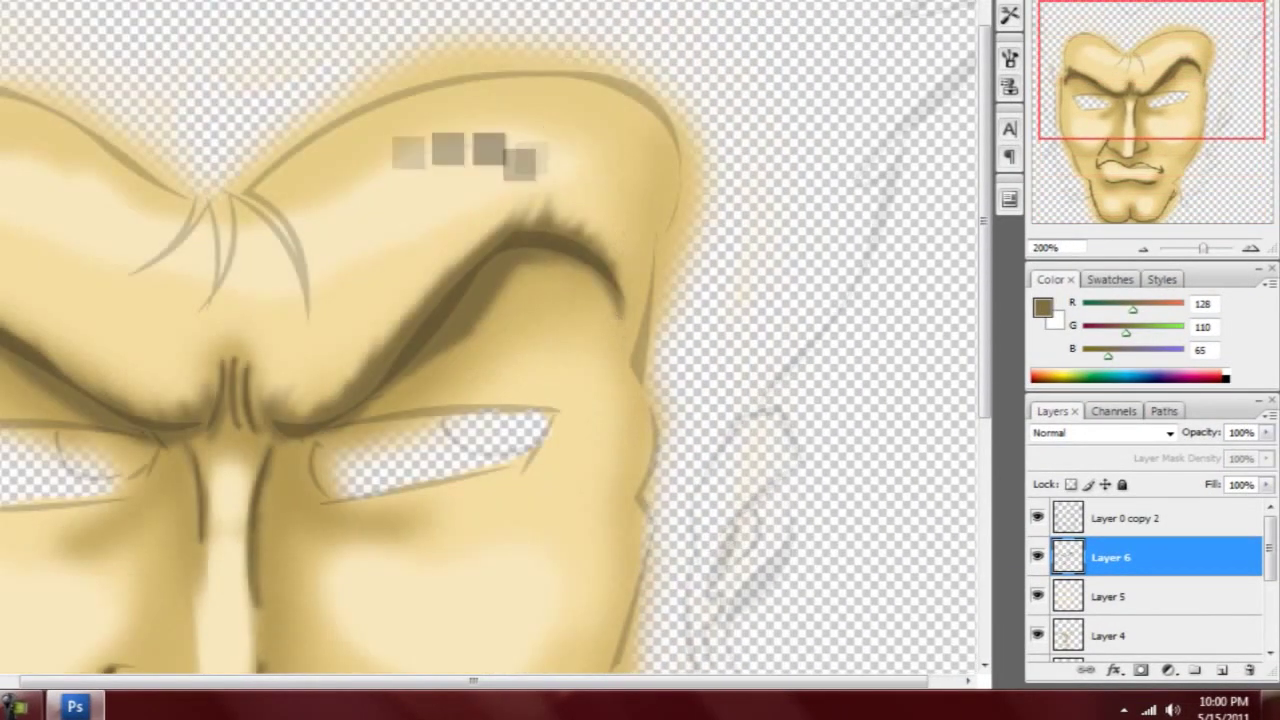
{"action": "mouse_move", "coordinate": [246, 186]}
{"action": "left_mouse_down"}
{"action": "mouse_move", "coordinate": [305, 305]}
{"action": "mouse_move", "coordinate": [210, 305]}
{"action": "left_mouse_up"}
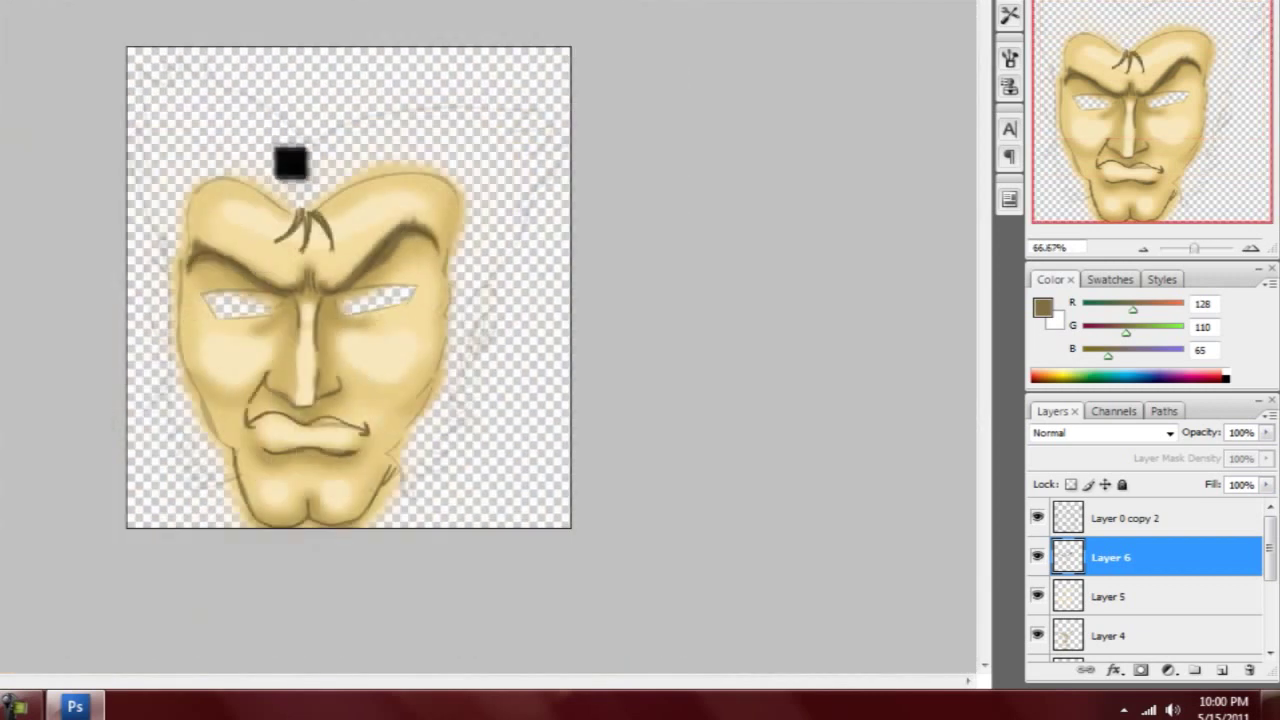
Step: At 100% zoom, paint brown strokes on the right eyebrow end, the ear and the head's top
{"action": "key", "text": "ctrl+plus"}
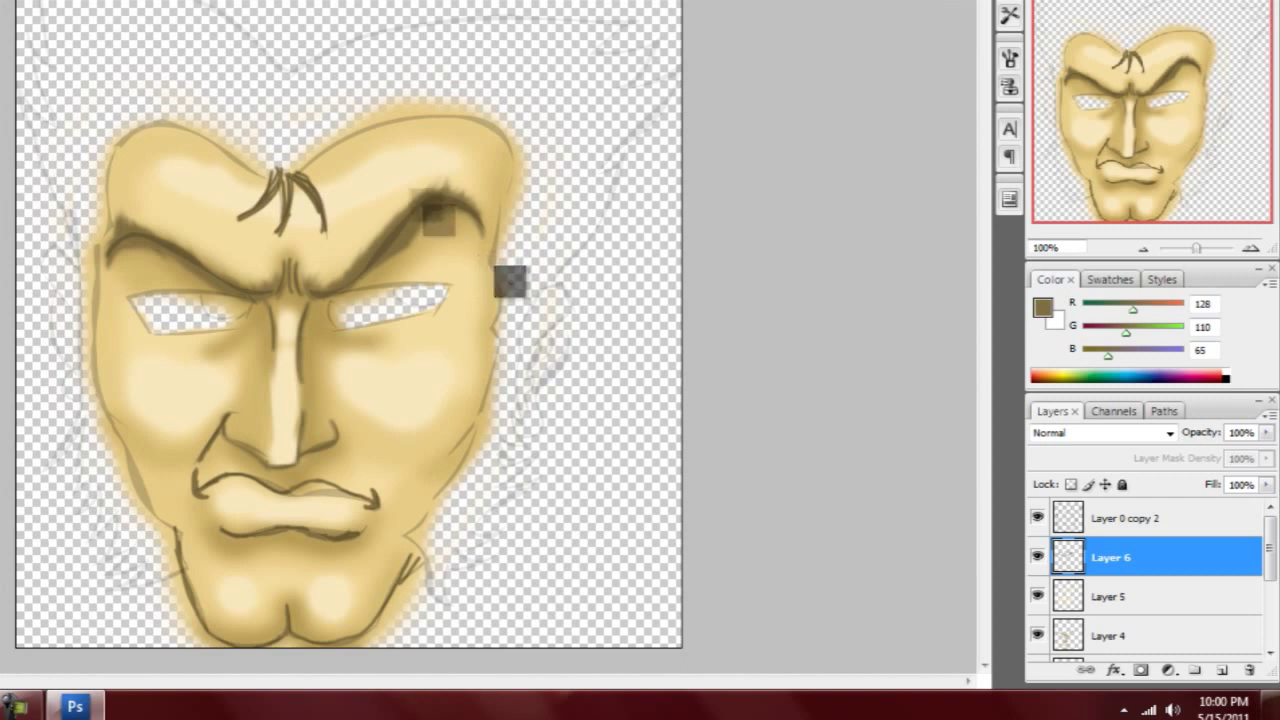
{"action": "left_click_drag", "start_coordinate": [460, 195], "coordinate": [500, 207]}
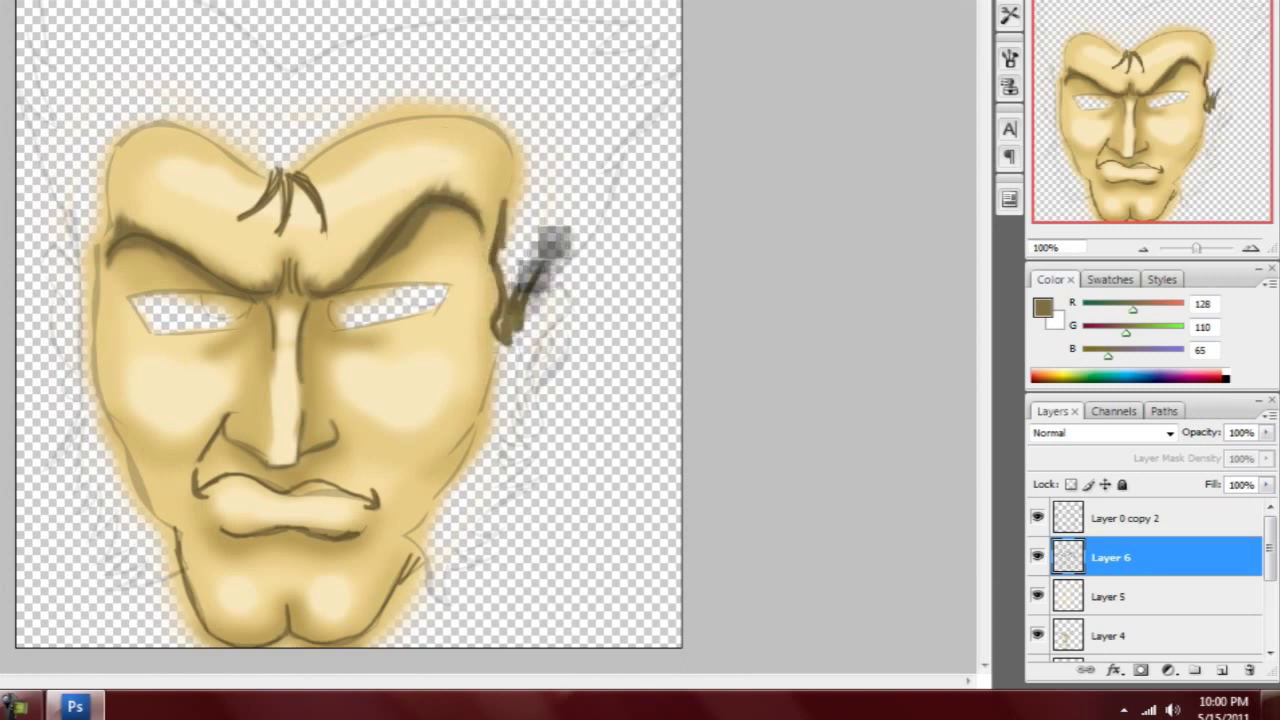
{"action": "left_click_drag", "start_coordinate": [553, 243], "coordinate": [505, 320]}
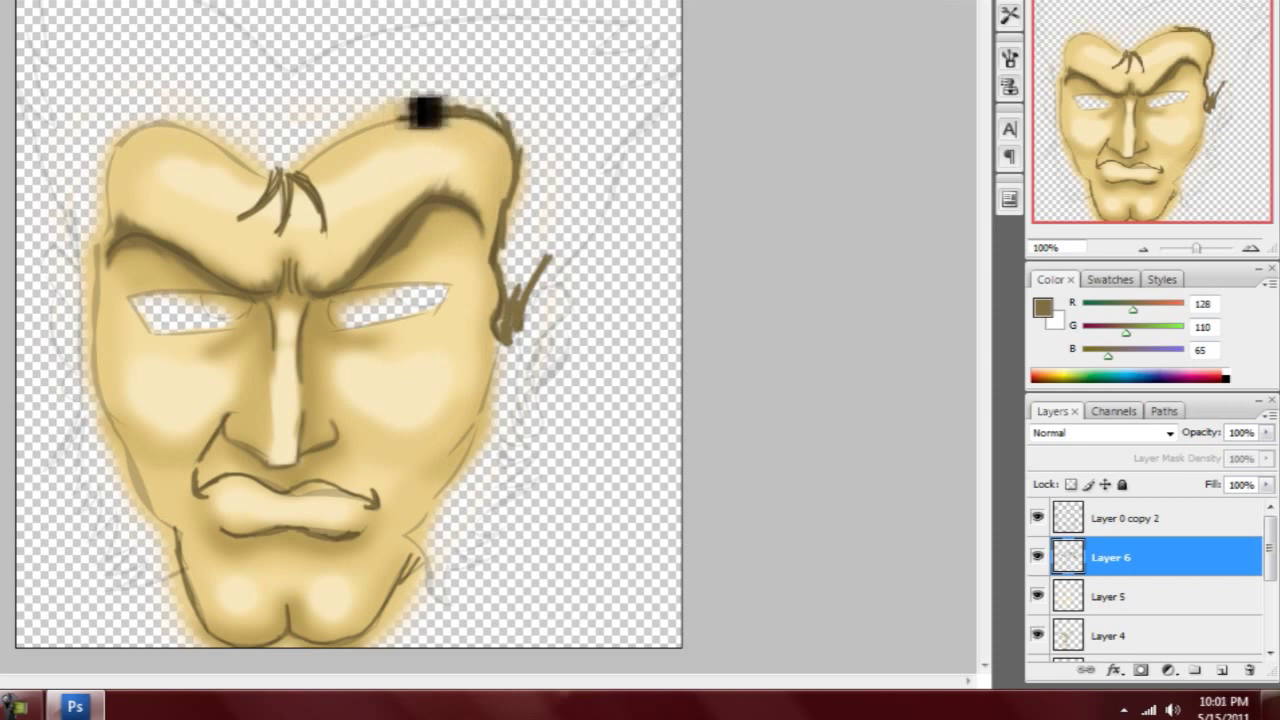
{"action": "left_click_drag", "start_coordinate": [425, 112], "coordinate": [265, 185]}
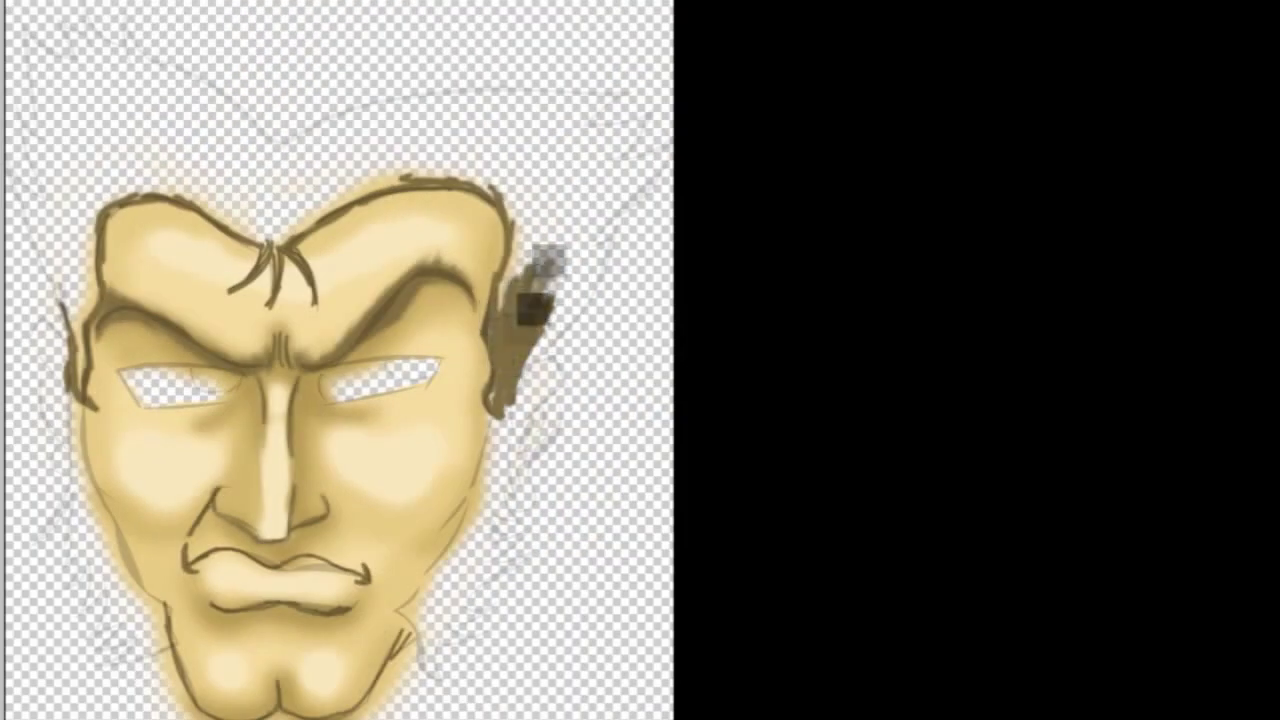
Step: Pick a dark brown and paint hair down the face's right side and across the forehead
{"action": "left_click", "coordinate": [5, 310]}
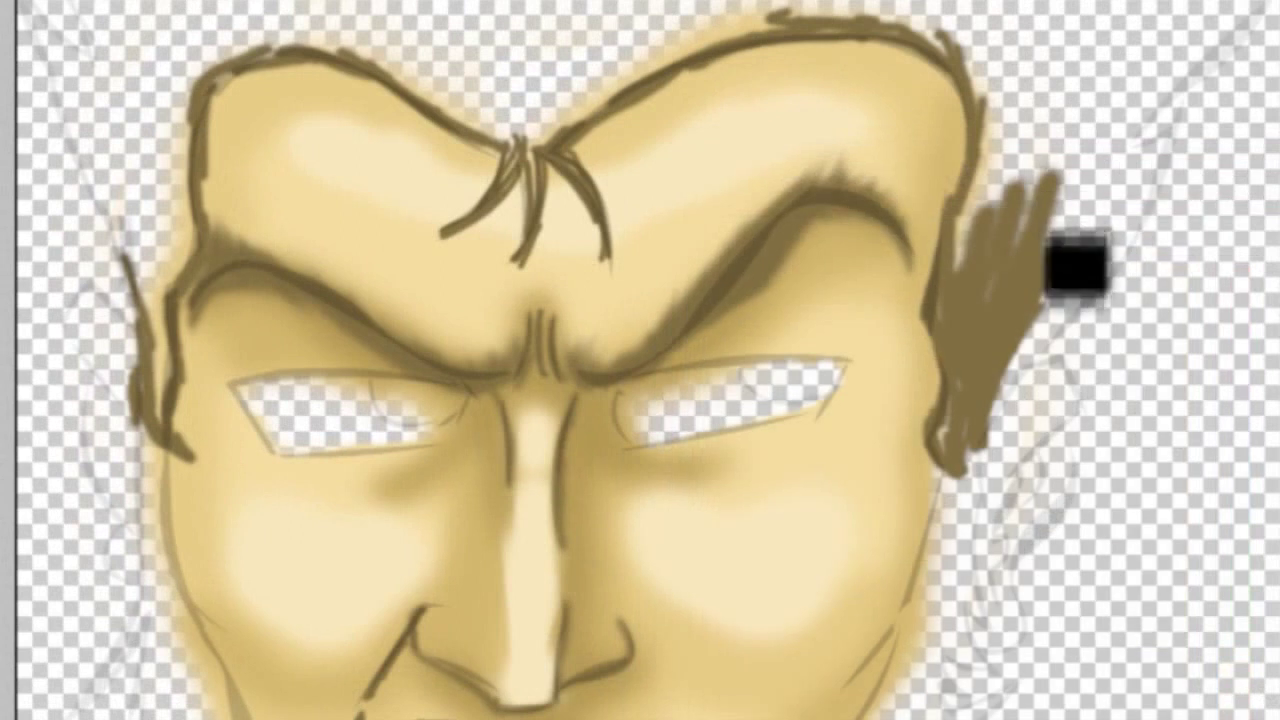
{"action": "mouse_move", "coordinate": [1074, 266]}
{"action": "left_mouse_down"}
{"action": "mouse_move", "coordinate": [1045, 210]}
{"action": "mouse_move", "coordinate": [1000, 10]}
{"action": "mouse_move", "coordinate": [560, 5]}
{"action": "left_mouse_up"}
{"action": "mouse_move", "coordinate": [1230, 10]}
{"action": "left_mouse_down"}
{"action": "mouse_move", "coordinate": [1107, 100]}
{"action": "mouse_move", "coordinate": [993, 405]}
{"action": "mouse_move", "coordinate": [910, 715]}
{"action": "mouse_move", "coordinate": [955, 615]}
{"action": "left_mouse_up"}
{"action": "mouse_move", "coordinate": [935, 715]}
{"action": "left_mouse_down"}
{"action": "mouse_move", "coordinate": [975, 60]}
{"action": "mouse_move", "coordinate": [560, 40]}
{"action": "mouse_move", "coordinate": [460, 20]}
{"action": "left_mouse_up"}
{"action": "mouse_move", "coordinate": [640, 45]}
{"action": "left_mouse_down"}
{"action": "mouse_move", "coordinate": [571, 63]}
{"action": "mouse_move", "coordinate": [450, 60]}
{"action": "mouse_move", "coordinate": [360, 20]}
{"action": "left_mouse_up"}
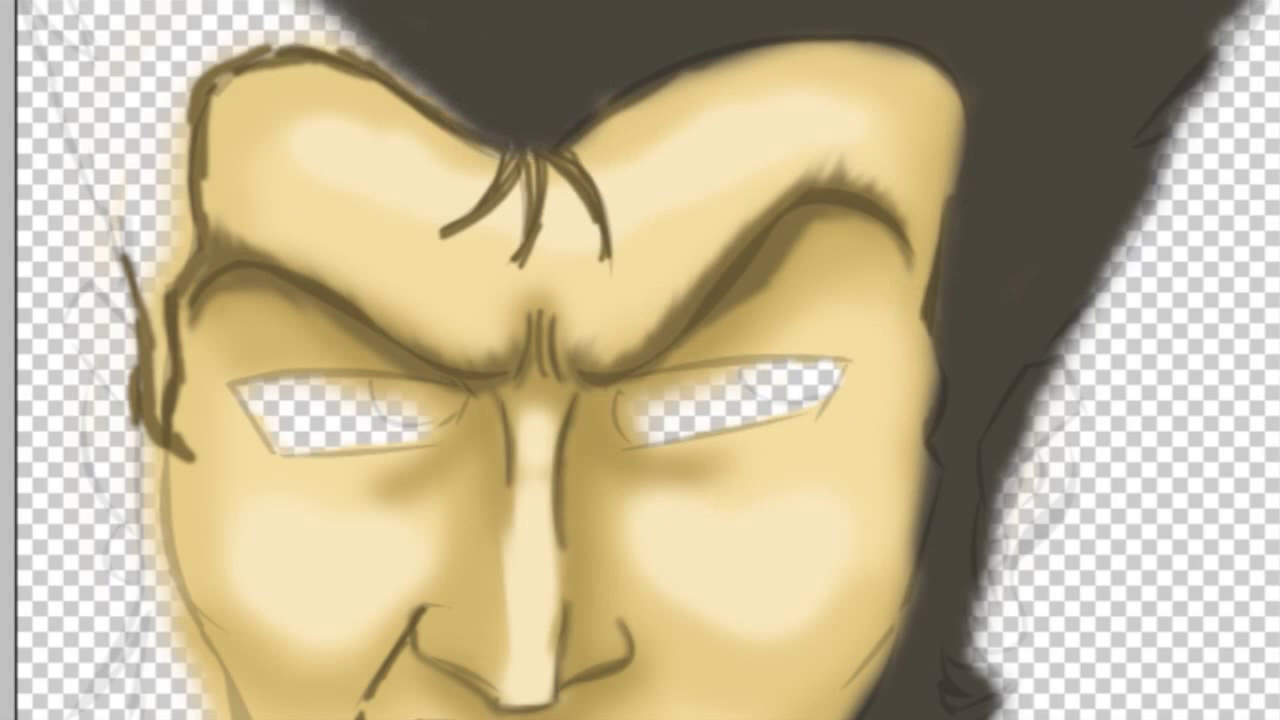
Step: Paint dark hair down the head's left edge and erase that edge into spikes
{"action": "mouse_move", "coordinate": [100, 10]}
{"action": "left_mouse_down"}
{"action": "mouse_move", "coordinate": [130, 240]}
{"action": "mouse_move", "coordinate": [165, 157]}
{"action": "mouse_move", "coordinate": [185, 35]}
{"action": "mouse_move", "coordinate": [400, 30]}
{"action": "left_mouse_up"}
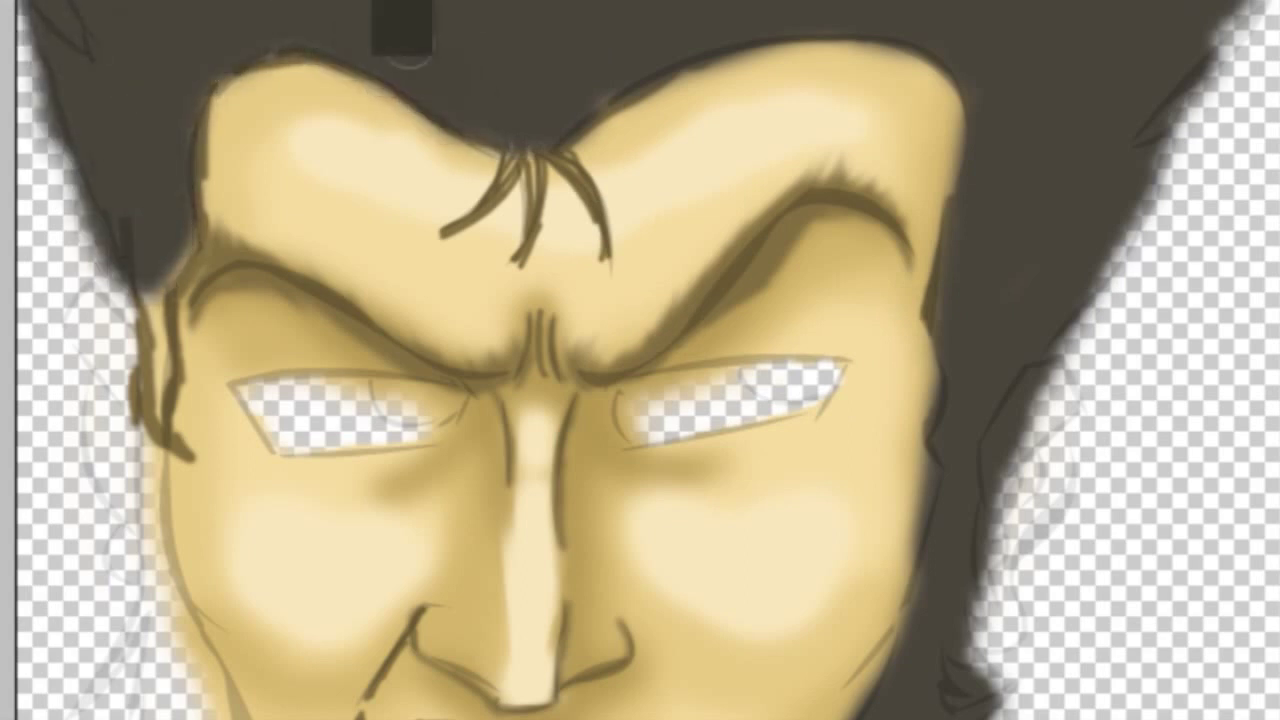
{"action": "mouse_move", "coordinate": [134, 64]}
{"action": "left_mouse_down"}
{"action": "mouse_move", "coordinate": [130, 400]}
{"action": "mouse_move", "coordinate": [165, 719]}
{"action": "left_mouse_up"}
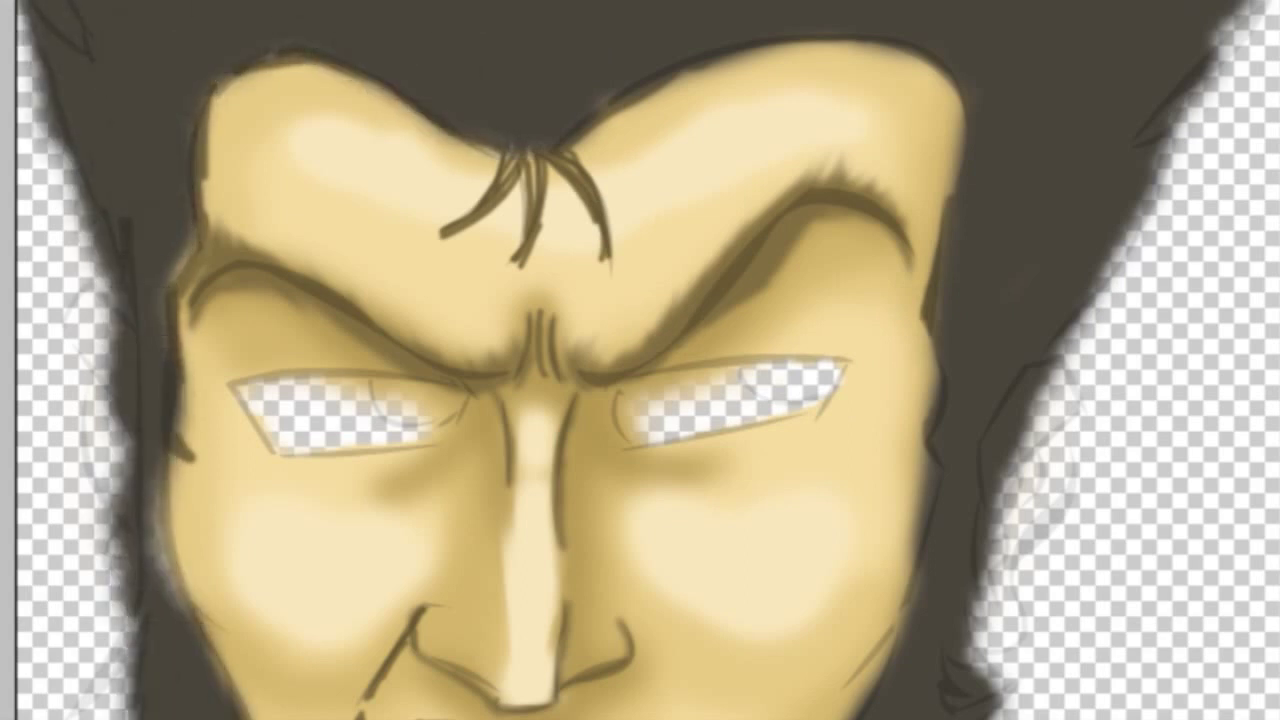
{"action": "mouse_move", "coordinate": [165, 650]}
{"action": "left_mouse_down"}
{"action": "mouse_move", "coordinate": [143, 243]}
{"action": "mouse_move", "coordinate": [110, 20]}
{"action": "left_mouse_up"}
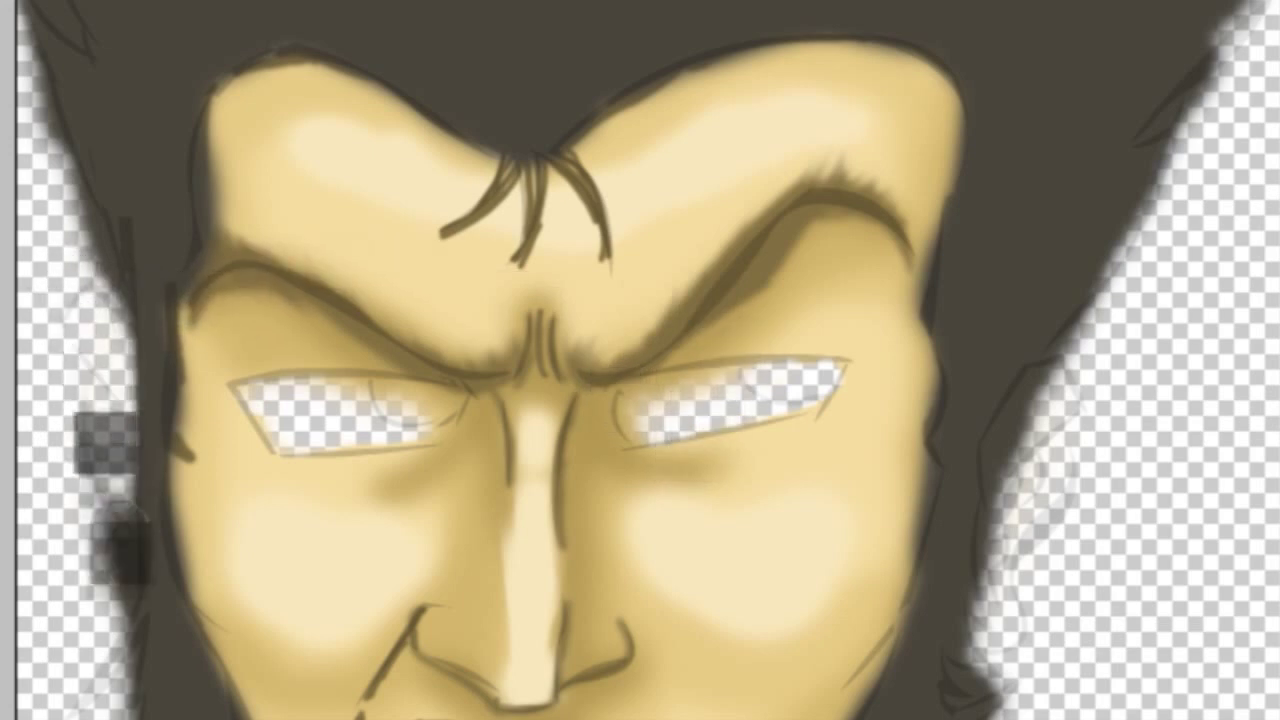
{"action": "mouse_move", "coordinate": [93, 320]}
{"action": "left_mouse_down"}
{"action": "mouse_move", "coordinate": [110, 650]}
{"action": "mouse_move", "coordinate": [30, 130]}
{"action": "mouse_move", "coordinate": [40, 30]}
{"action": "left_mouse_up"}
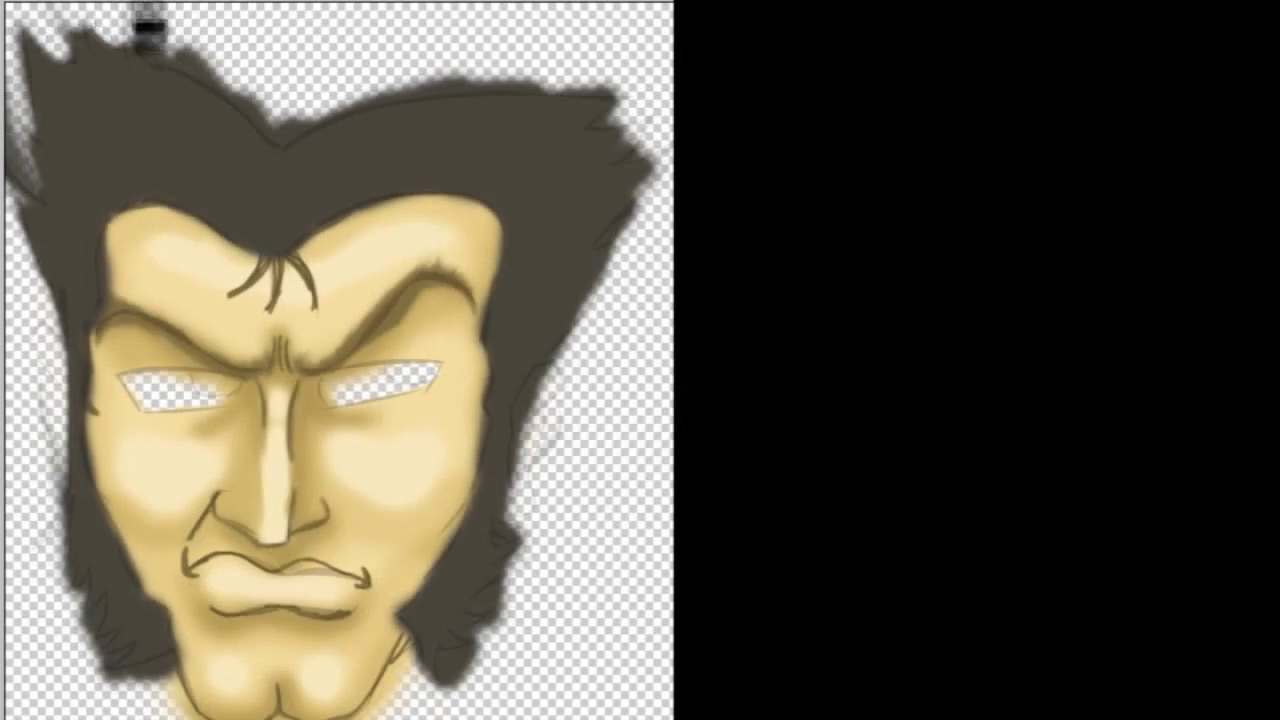
Step: Erase the top and top-right hair edges into thinner, ragged tips
{"action": "left_click_drag", "start_coordinate": [148, 30], "coordinate": [220, 66]}
{"action": "left_click_drag", "start_coordinate": [313, 90], "coordinate": [403, 70]}
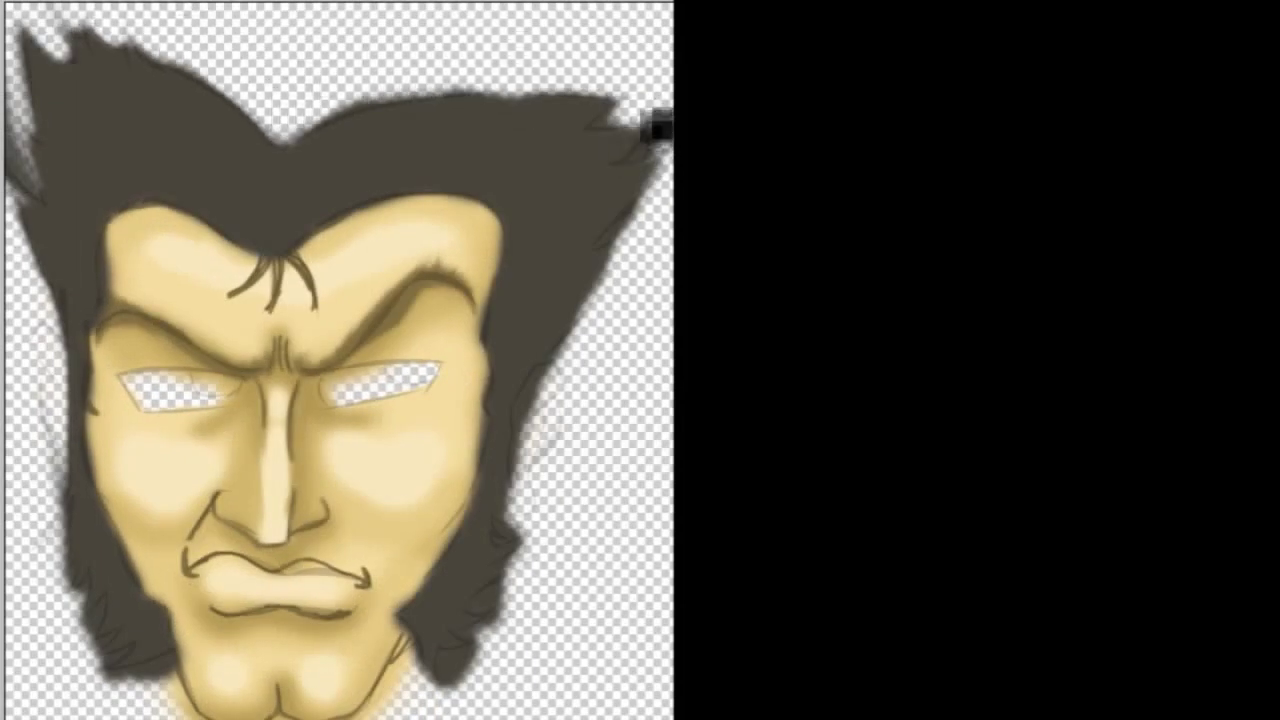
{"action": "mouse_move", "coordinate": [648, 92]}
{"action": "left_mouse_down"}
{"action": "mouse_move", "coordinate": [544, 406]}
{"action": "mouse_move", "coordinate": [533, 486]}
{"action": "left_mouse_up"}
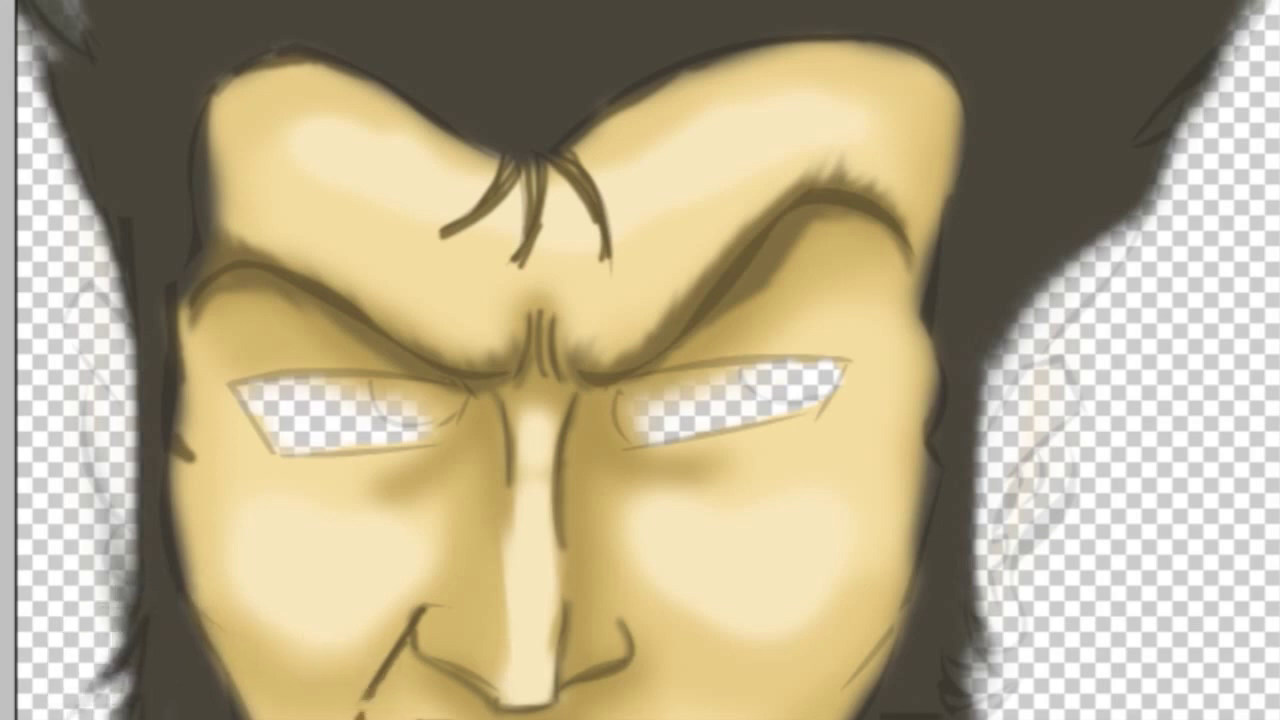
Step: Paint wispy hair strands along the right edge, both top corners and beside the right ear
{"action": "mouse_move", "coordinate": [910, 695]}
{"action": "left_mouse_down"}
{"action": "mouse_move", "coordinate": [943, 700]}
{"action": "mouse_move", "coordinate": [951, 623]}
{"action": "mouse_move", "coordinate": [995, 515]}
{"action": "left_mouse_up"}
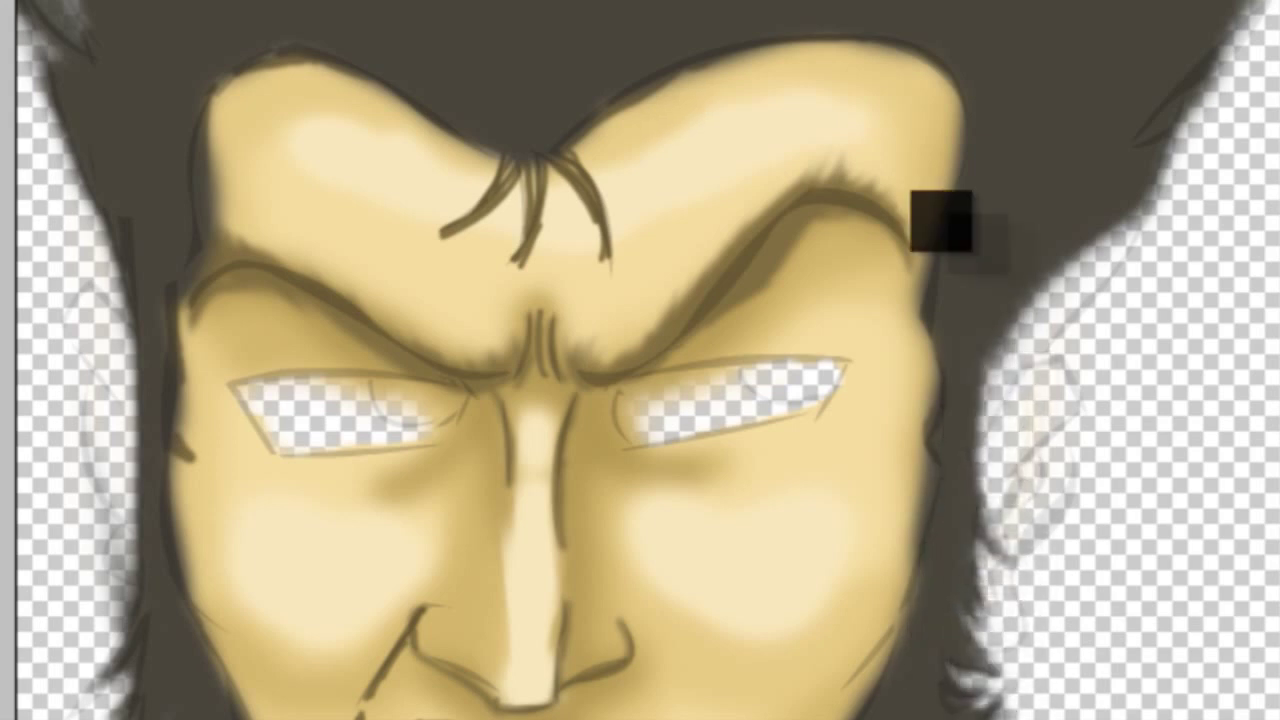
{"action": "left_click_drag", "start_coordinate": [55, 15], "coordinate": [35, 20]}
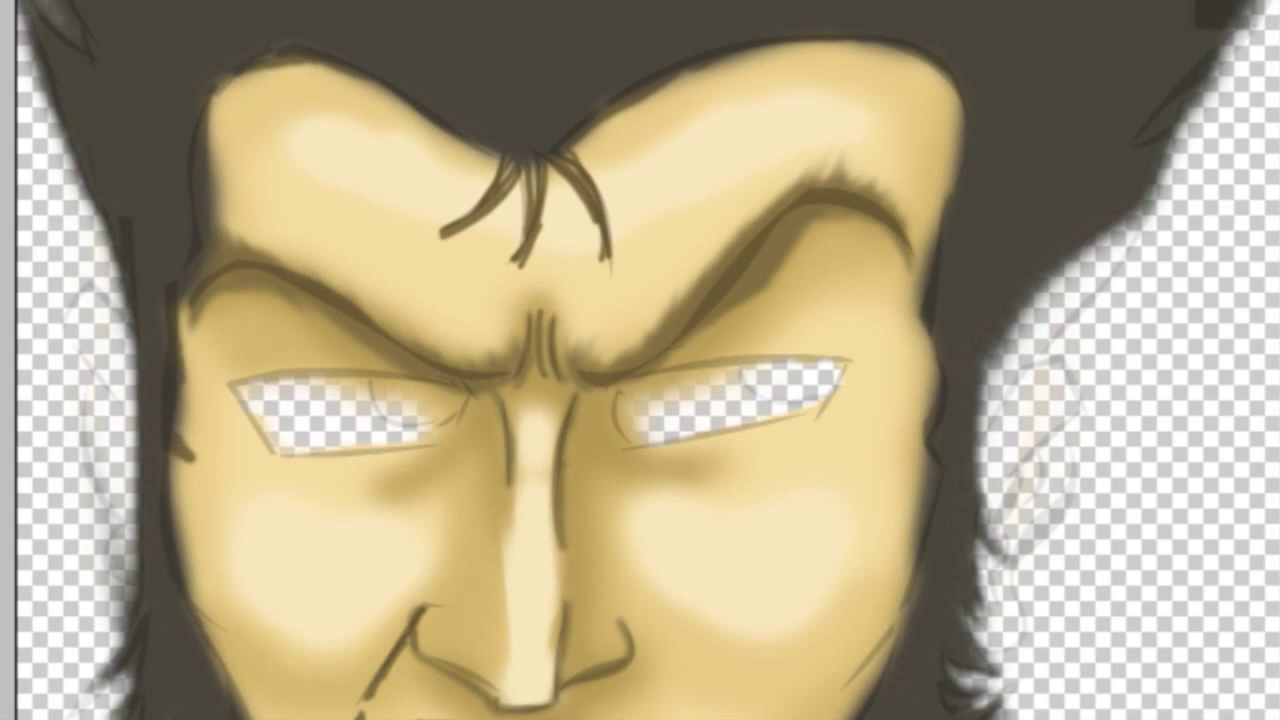
{"action": "left_click_drag", "start_coordinate": [1230, 30], "coordinate": [1170, 180]}
{"action": "left_click_drag", "start_coordinate": [1200, 100], "coordinate": [1255, 35]}
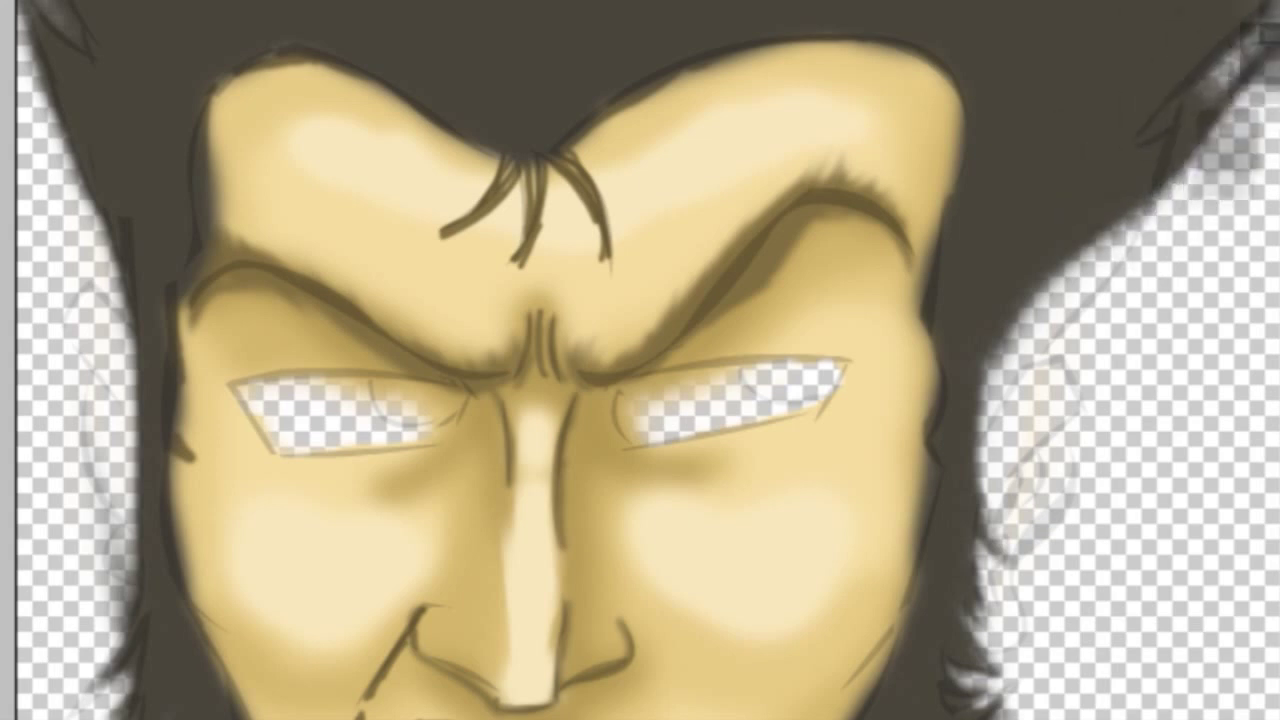
{"action": "mouse_move", "coordinate": [1023, 423]}
{"action": "left_mouse_down"}
{"action": "mouse_move", "coordinate": [1000, 440]}
{"action": "mouse_move", "coordinate": [1010, 485]}
{"action": "left_mouse_up"}
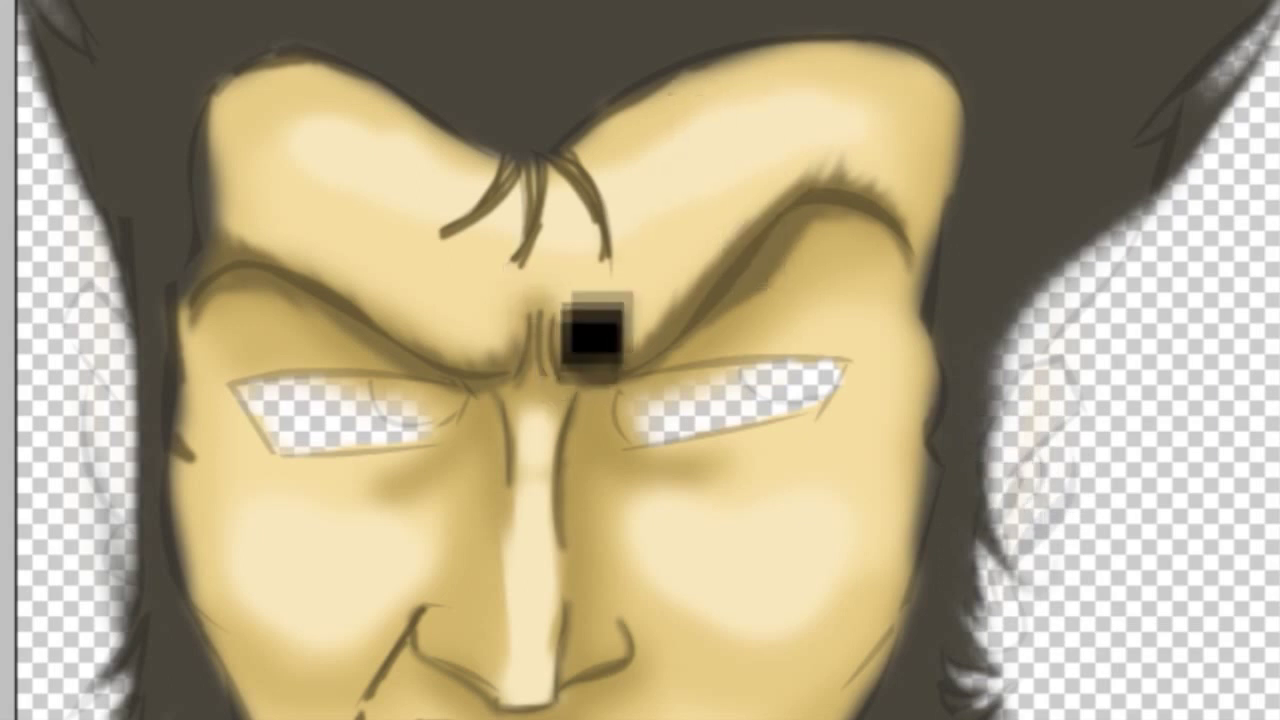
Step: Paint thick dark strokes over both eyebrows and smooth their inner, upper and lower edges
{"action": "mouse_move", "coordinate": [586, 357]}
{"action": "left_mouse_down"}
{"action": "mouse_move", "coordinate": [686, 263]}
{"action": "mouse_move", "coordinate": [831, 194]}
{"action": "mouse_move", "coordinate": [903, 243]}
{"action": "left_mouse_up"}
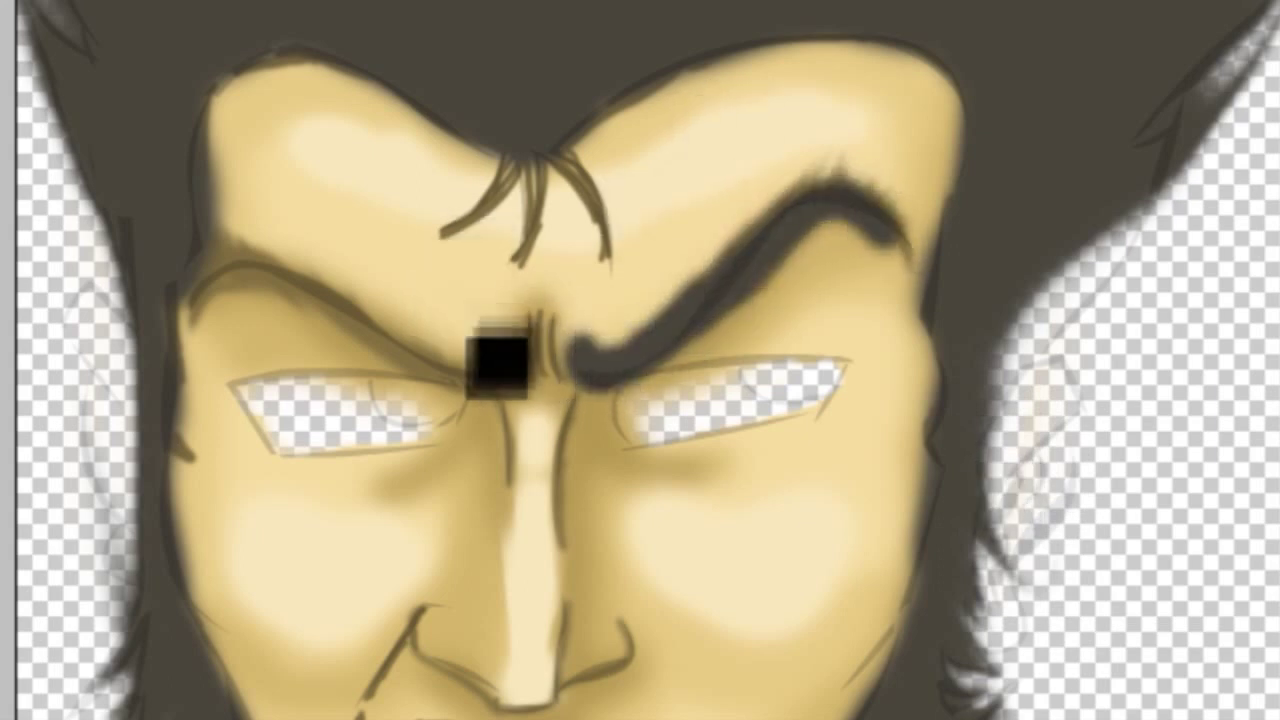
{"action": "left_click_drag", "start_coordinate": [498, 365], "coordinate": [200, 290]}
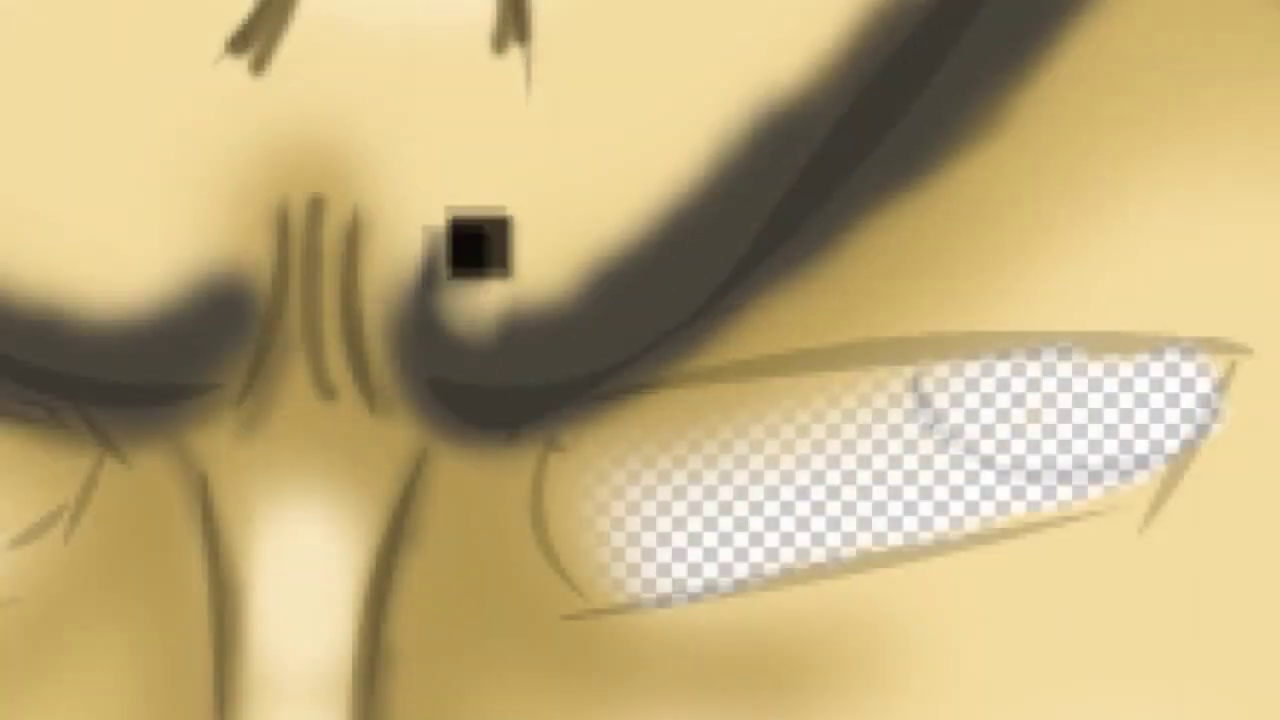
{"action": "mouse_move", "coordinate": [478, 245]}
{"action": "left_mouse_down"}
{"action": "mouse_move", "coordinate": [423, 251]}
{"action": "mouse_move", "coordinate": [486, 286]}
{"action": "mouse_move", "coordinate": [606, 229]}
{"action": "mouse_move", "coordinate": [768, 100]}
{"action": "mouse_move", "coordinate": [890, 25]}
{"action": "left_mouse_up"}
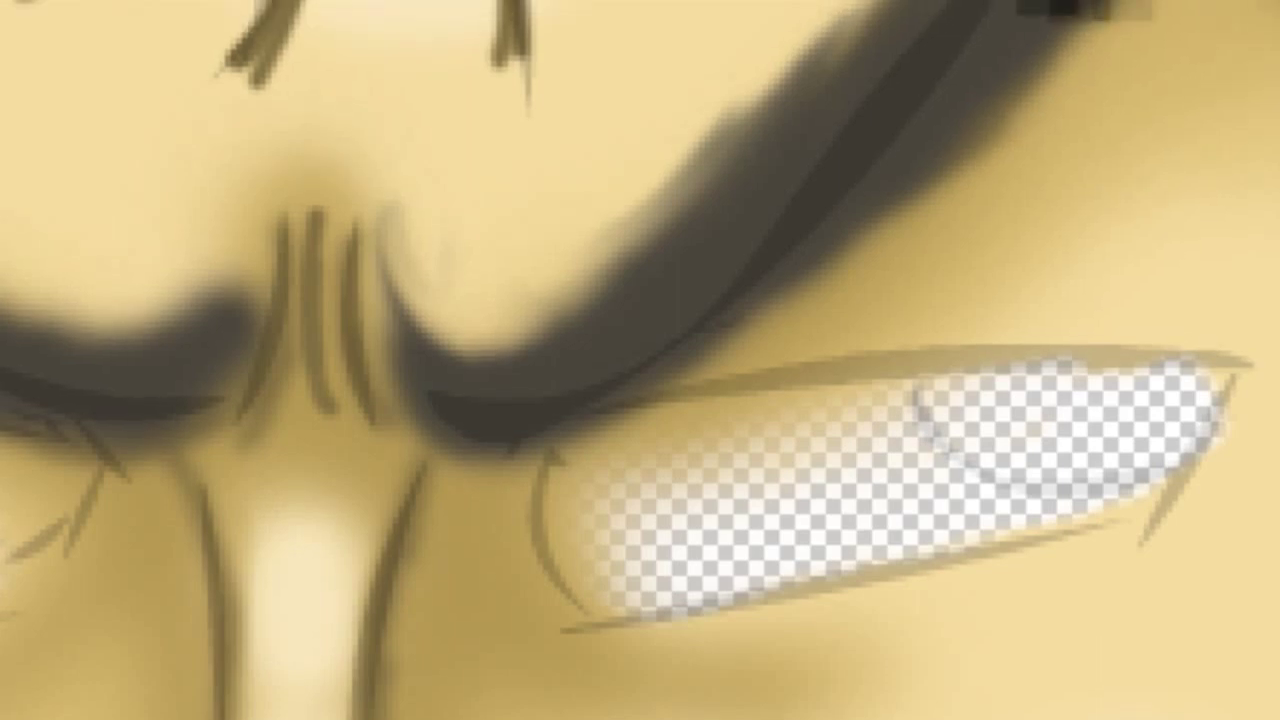
{"action": "mouse_move", "coordinate": [1065, 10]}
{"action": "left_mouse_down"}
{"action": "mouse_move", "coordinate": [449, 371]}
{"action": "mouse_move", "coordinate": [1070, 65]}
{"action": "left_mouse_up"}
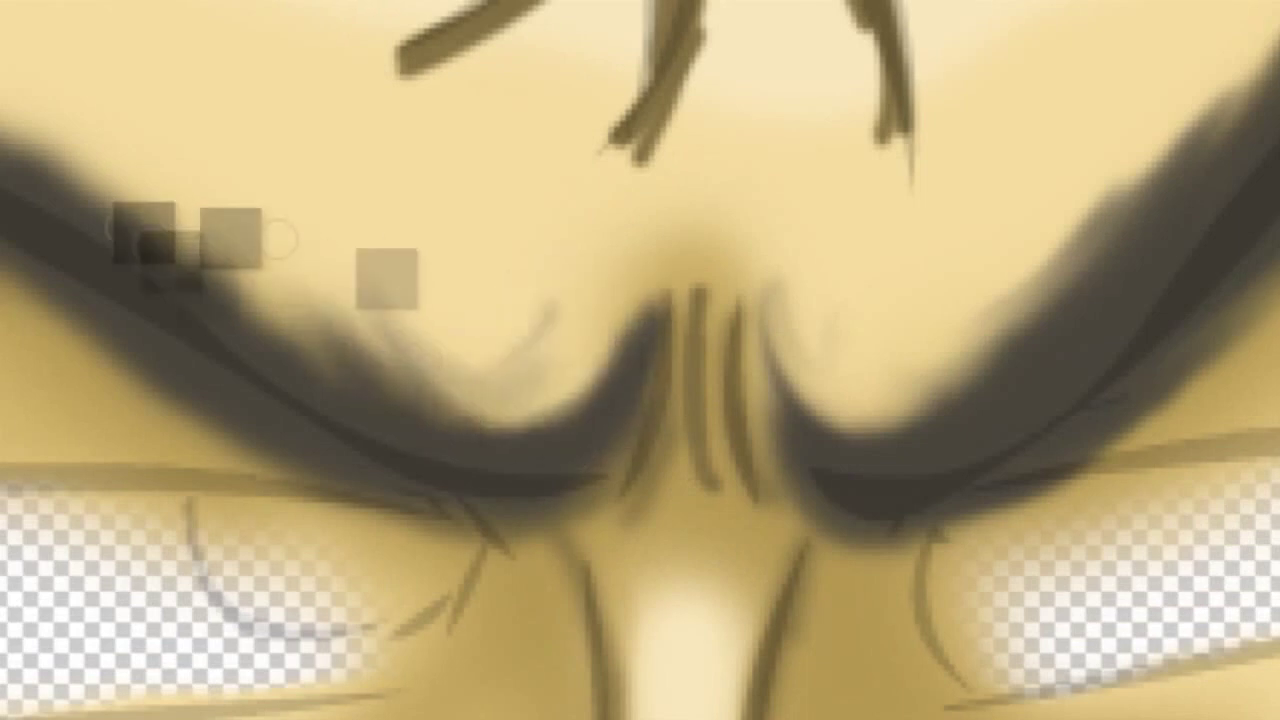
{"action": "left_click_drag", "start_coordinate": [230, 238], "coordinate": [30, 110]}
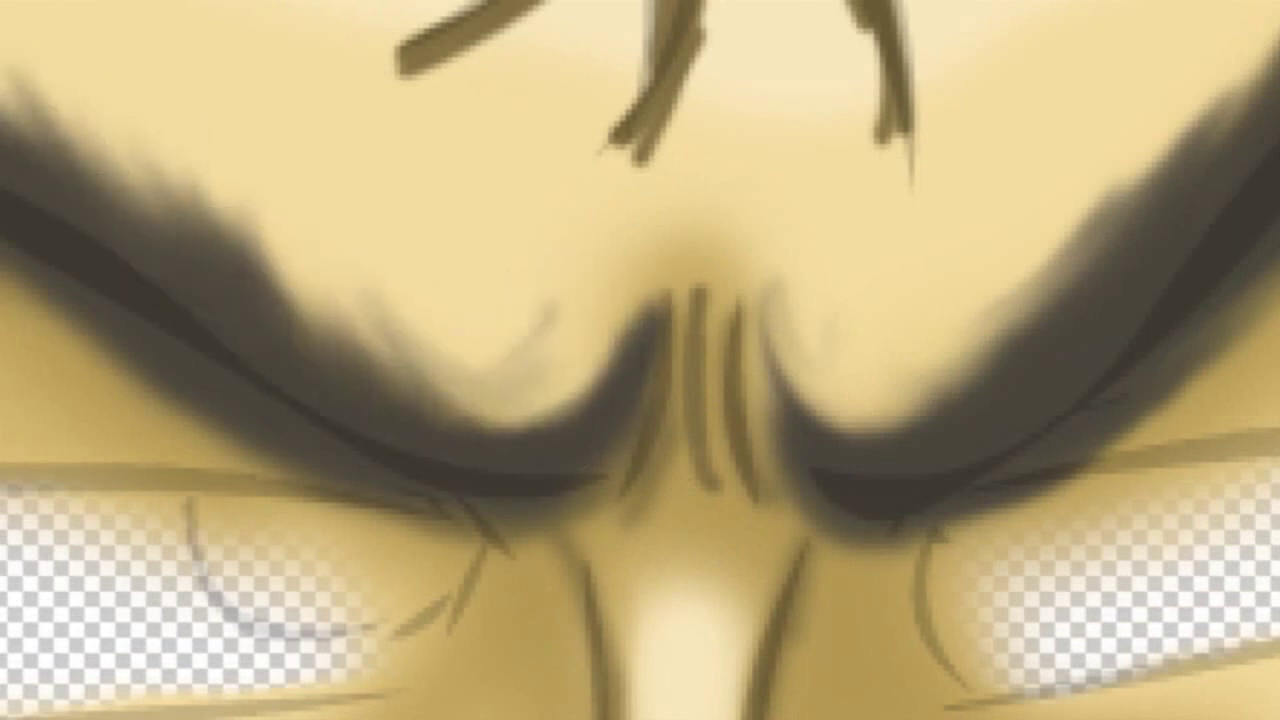
{"action": "mouse_move", "coordinate": [15, 255]}
{"action": "left_mouse_down"}
{"action": "mouse_move", "coordinate": [60, 320]}
{"action": "mouse_move", "coordinate": [290, 430]}
{"action": "left_mouse_up"}
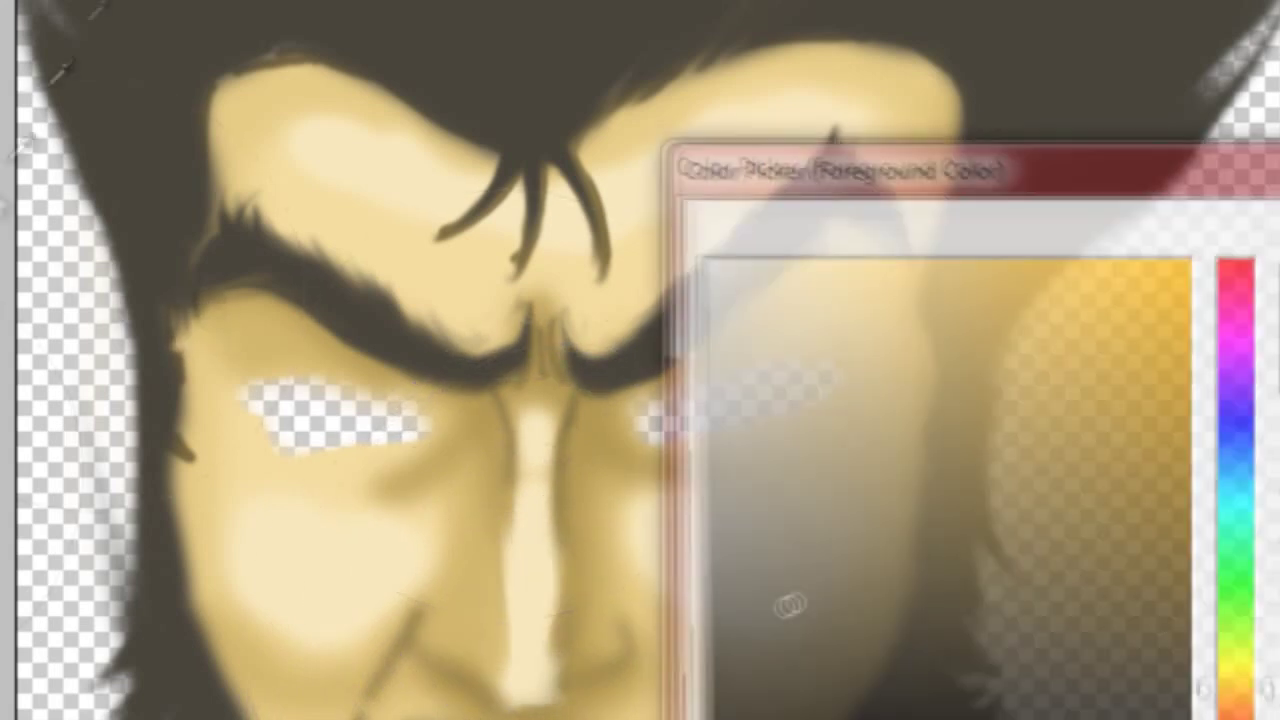
Step: Accept the deeper colour and darken the forehead strands and upper-right hair
{"action": "key", "text": "Return"}
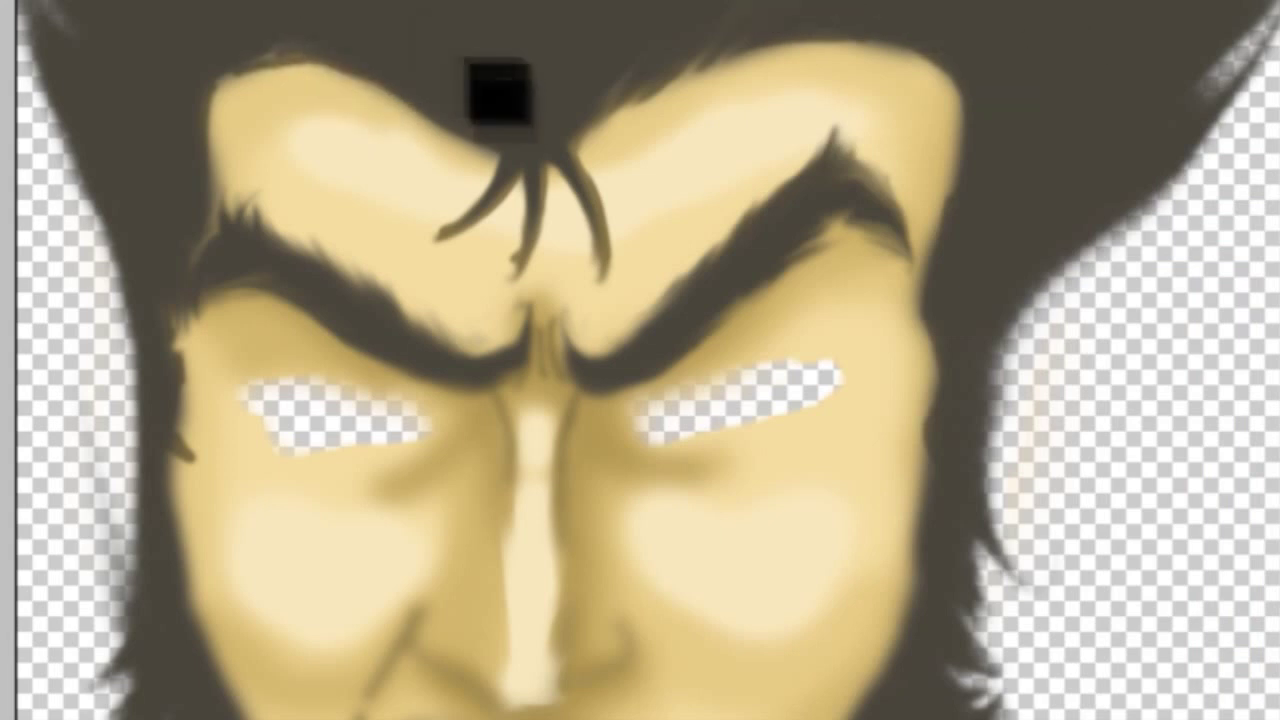
{"action": "mouse_move", "coordinate": [500, 100]}
{"action": "left_mouse_down"}
{"action": "mouse_move", "coordinate": [262, 20]}
{"action": "mouse_move", "coordinate": [157, 114]}
{"action": "mouse_move", "coordinate": [500, 34]}
{"action": "mouse_move", "coordinate": [543, 129]}
{"action": "mouse_move", "coordinate": [875, 20]}
{"action": "left_mouse_up"}
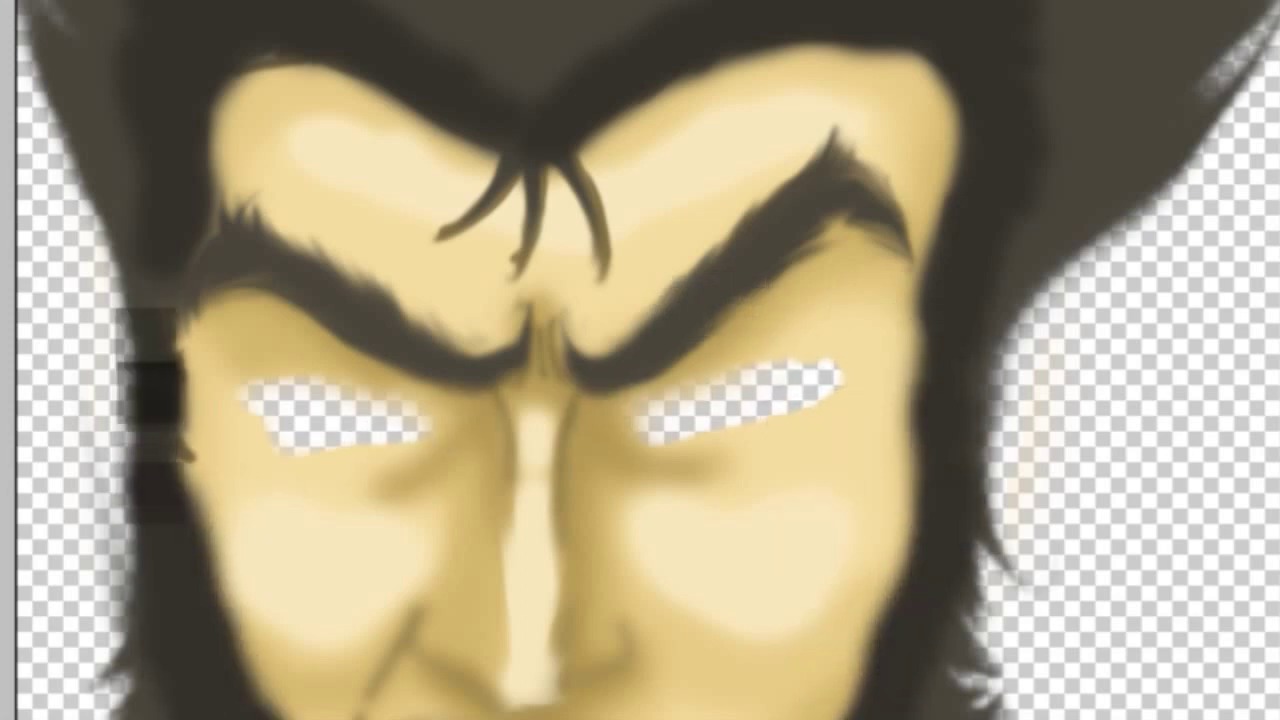
{"action": "mouse_move", "coordinate": [668, 30]}
{"action": "left_mouse_down"}
{"action": "mouse_move", "coordinate": [1000, 200]}
{"action": "mouse_move", "coordinate": [1180, 120]}
{"action": "left_mouse_up"}
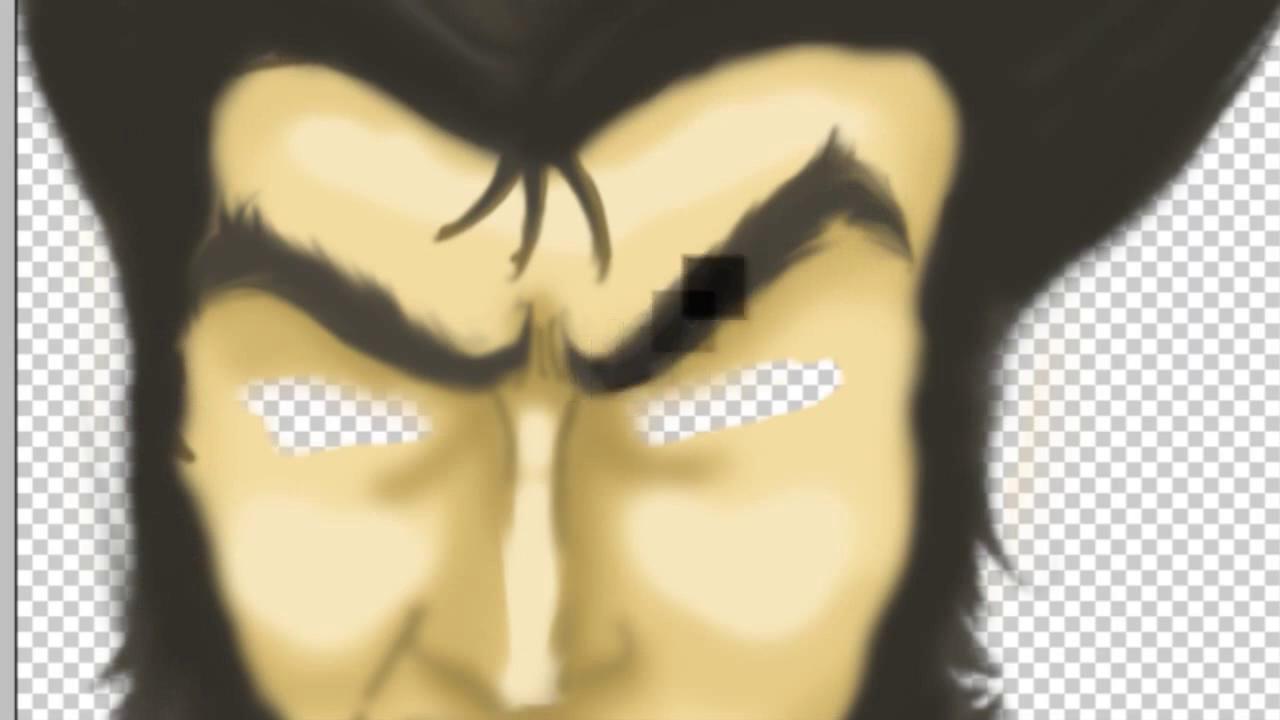
Step: Darken both eyebrows, going over the left brow twice and the right brow's inner part
{"action": "left_click_drag", "start_coordinate": [600, 371], "coordinate": [870, 197]}
{"action": "left_click_drag", "start_coordinate": [400, 357], "coordinate": [186, 214]}
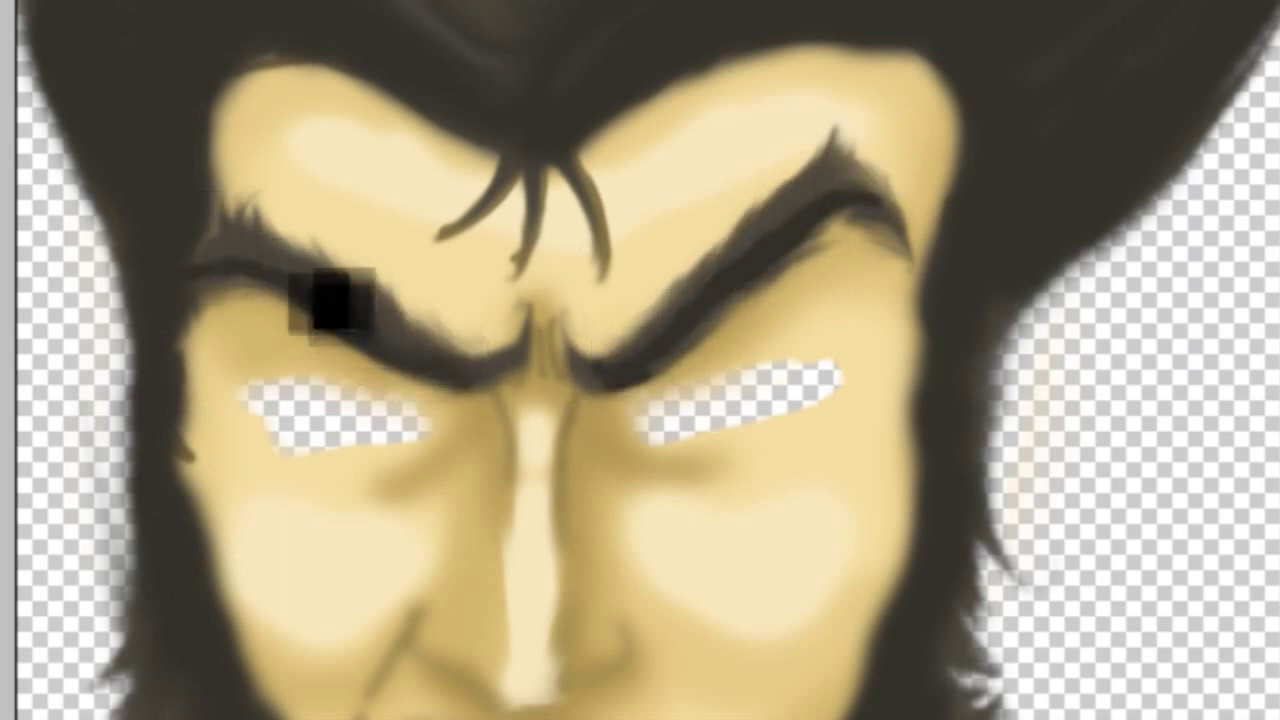
{"action": "left_click_drag", "start_coordinate": [472, 374], "coordinate": [200, 263]}
{"action": "mouse_move", "coordinate": [588, 372]}
{"action": "left_mouse_down"}
{"action": "mouse_move", "coordinate": [563, 346]}
{"action": "mouse_move", "coordinate": [729, 286]}
{"action": "mouse_move", "coordinate": [820, 200]}
{"action": "mouse_move", "coordinate": [810, 215]}
{"action": "mouse_move", "coordinate": [829, 214]}
{"action": "mouse_move", "coordinate": [680, 366]}
{"action": "mouse_move", "coordinate": [523, 343]}
{"action": "mouse_move", "coordinate": [578, 218]}
{"action": "left_mouse_up"}
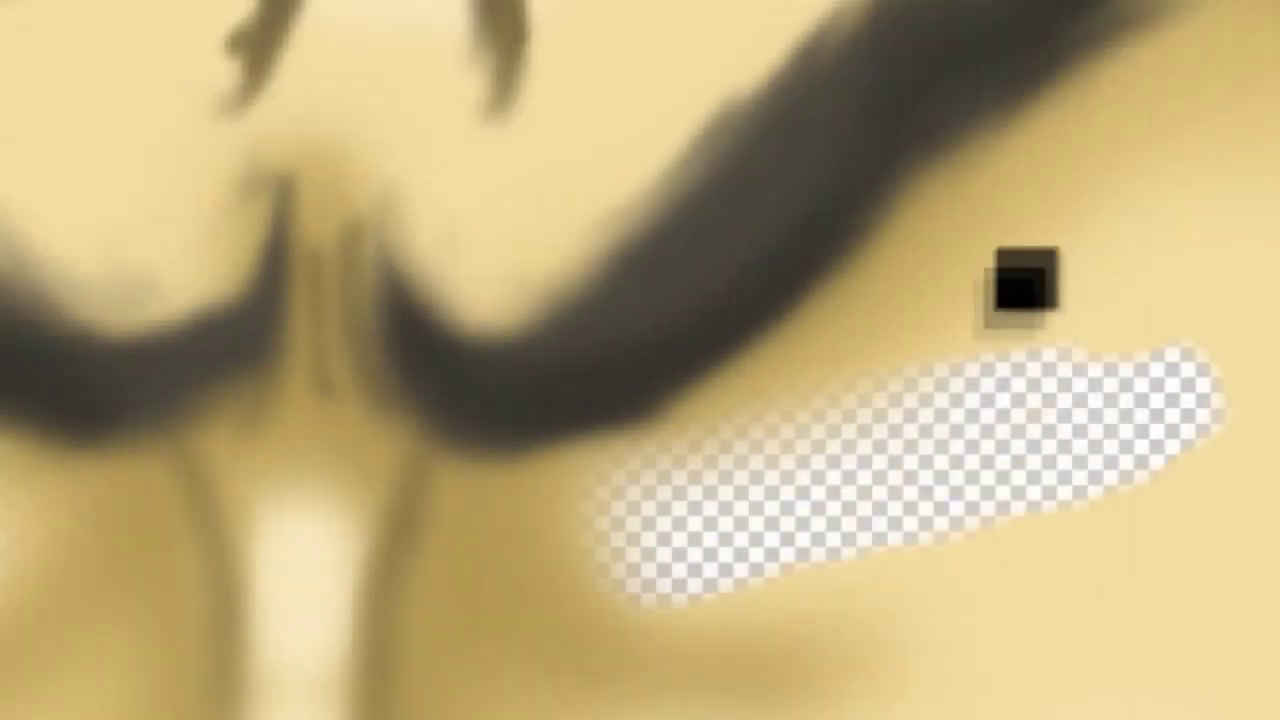
Step: Outline the right eye's lids and paint a thick curved iris inside it
{"action": "mouse_move", "coordinate": [612, 453]}
{"action": "left_mouse_down"}
{"action": "mouse_move", "coordinate": [714, 400]}
{"action": "mouse_move", "coordinate": [1094, 351]}
{"action": "mouse_move", "coordinate": [1215, 415]}
{"action": "left_mouse_up"}
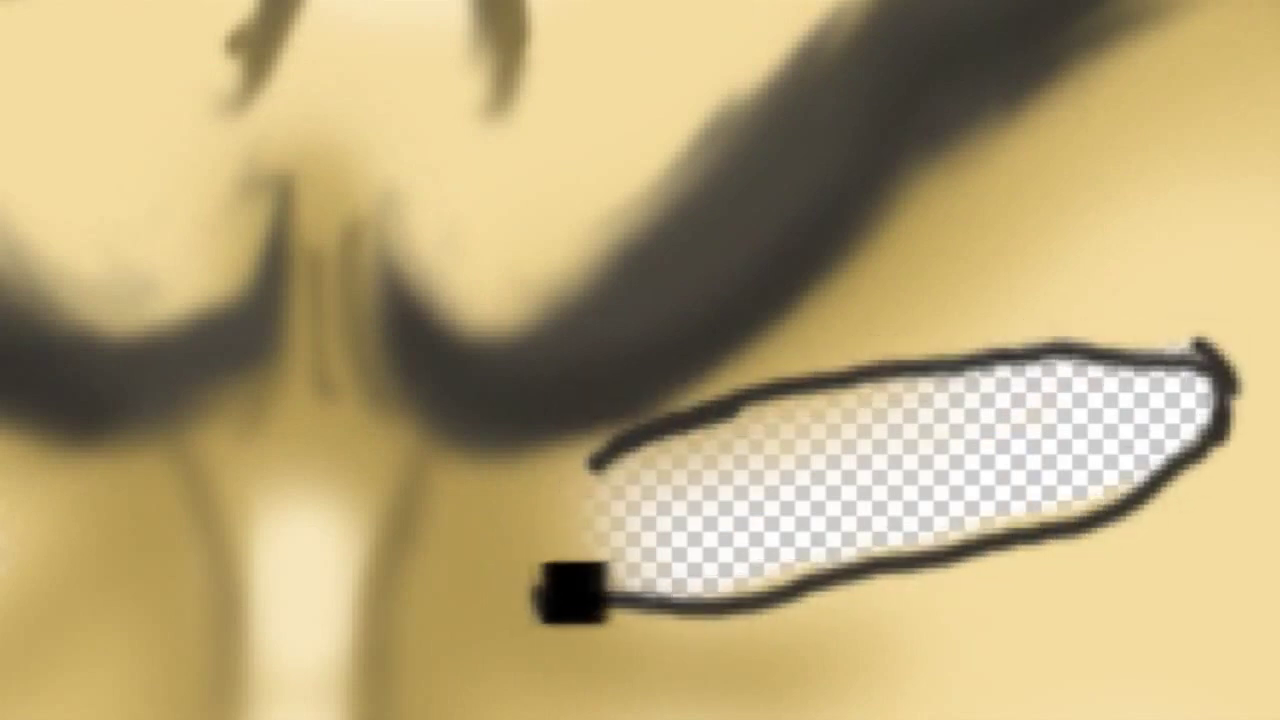
{"action": "left_click_drag", "start_coordinate": [790, 583], "coordinate": [625, 440]}
{"action": "left_click_drag", "start_coordinate": [740, 402], "coordinate": [940, 435]}
{"action": "left_click_drag", "start_coordinate": [955, 345], "coordinate": [745, 420]}
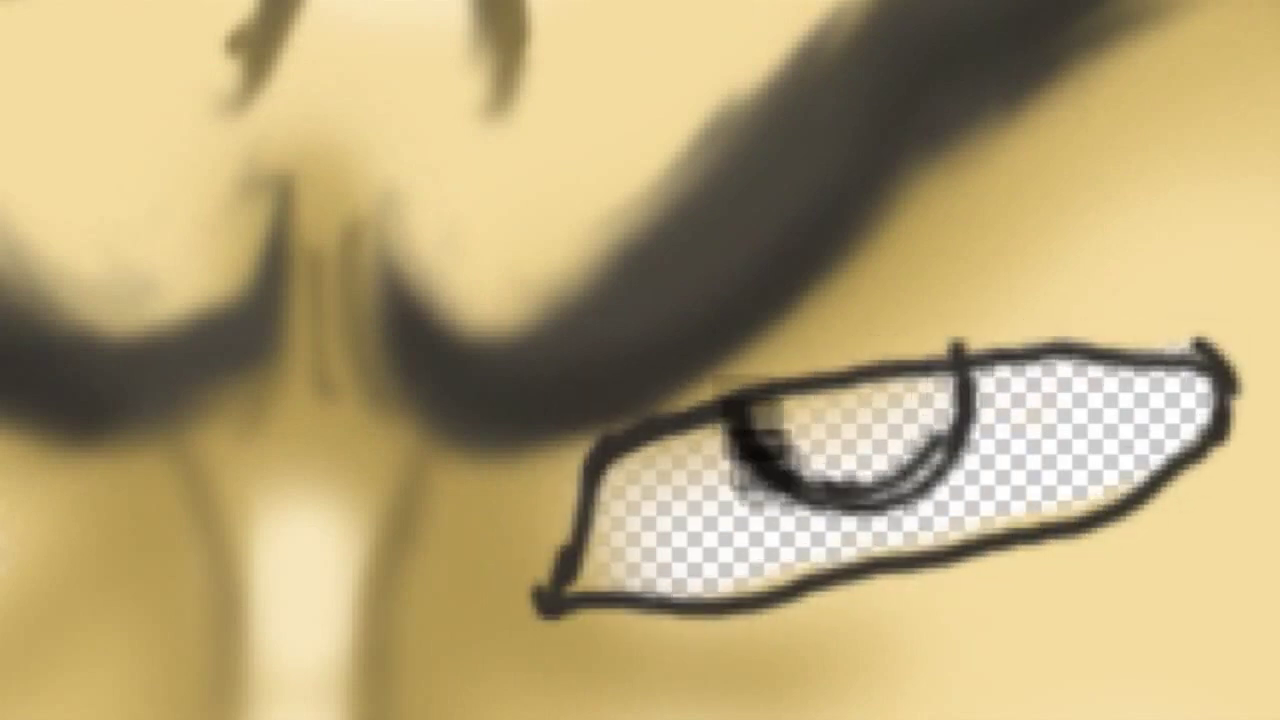
{"action": "left_click_drag", "start_coordinate": [194, 286], "coordinate": [544, 296]}
Step: Outline the left eye and paint its iris curve
{"action": "mouse_move", "coordinate": [285, 470]}
{"action": "left_mouse_down"}
{"action": "mouse_move", "coordinate": [362, 572]}
{"action": "mouse_move", "coordinate": [177, 606]}
{"action": "mouse_move", "coordinate": [5, 600]}
{"action": "left_mouse_up"}
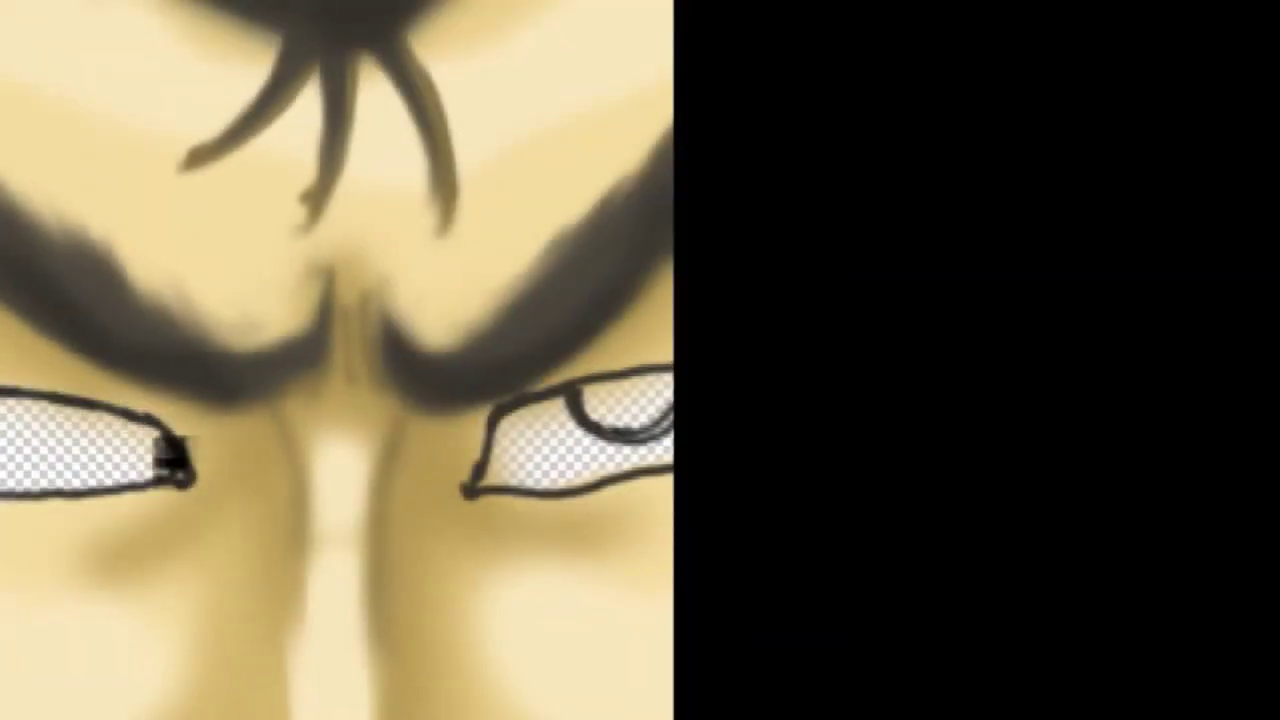
{"action": "left_click_drag", "start_coordinate": [103, 420], "coordinate": [2, 455]}
{"action": "left_click_drag", "start_coordinate": [85, 410], "coordinate": [5, 462]}
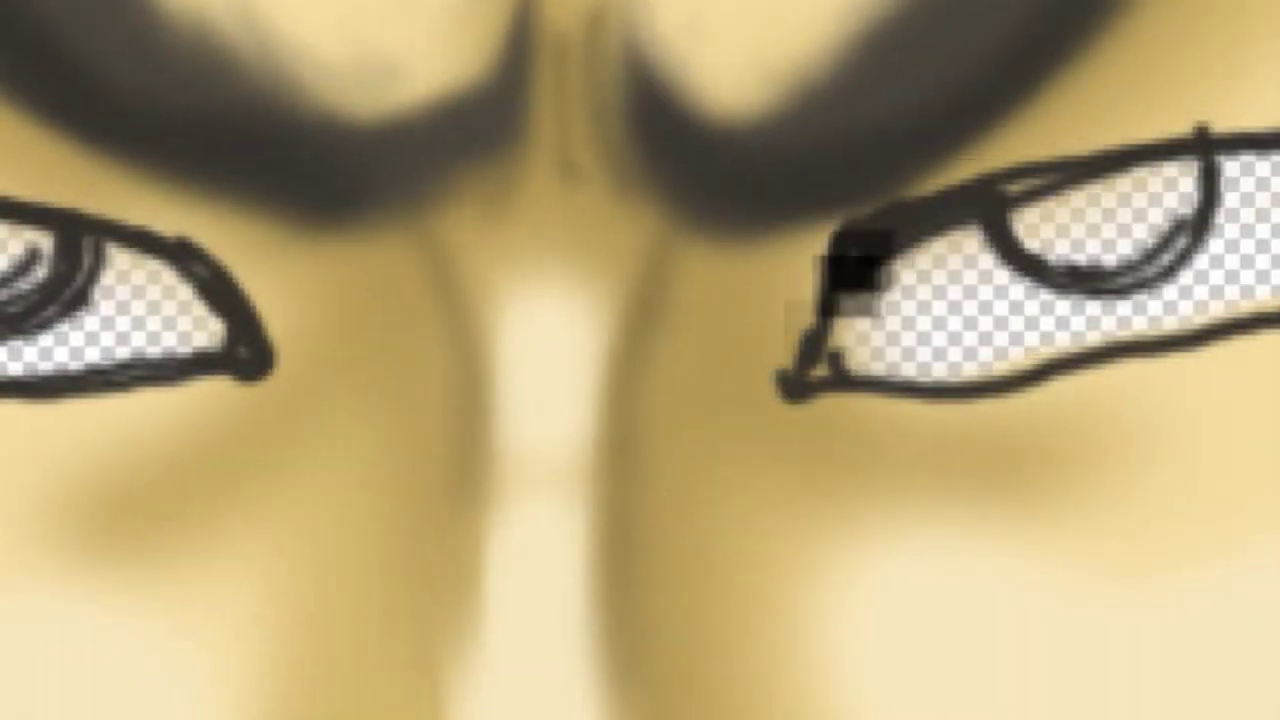
Step: Thicken the right eye's upper and lower lid lines and sharpen its corner
{"action": "left_click_drag", "start_coordinate": [850, 262], "coordinate": [1229, 129]}
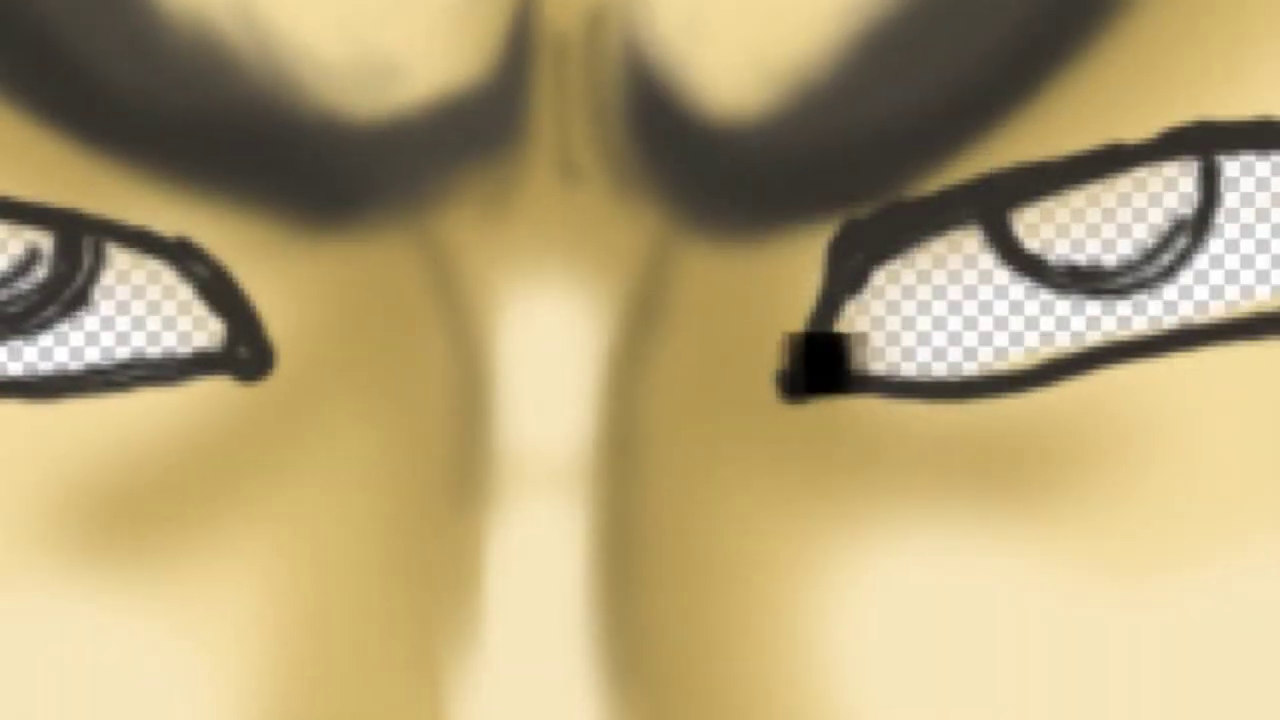
{"action": "left_click_drag", "start_coordinate": [271, 286], "coordinate": [30, 400]}
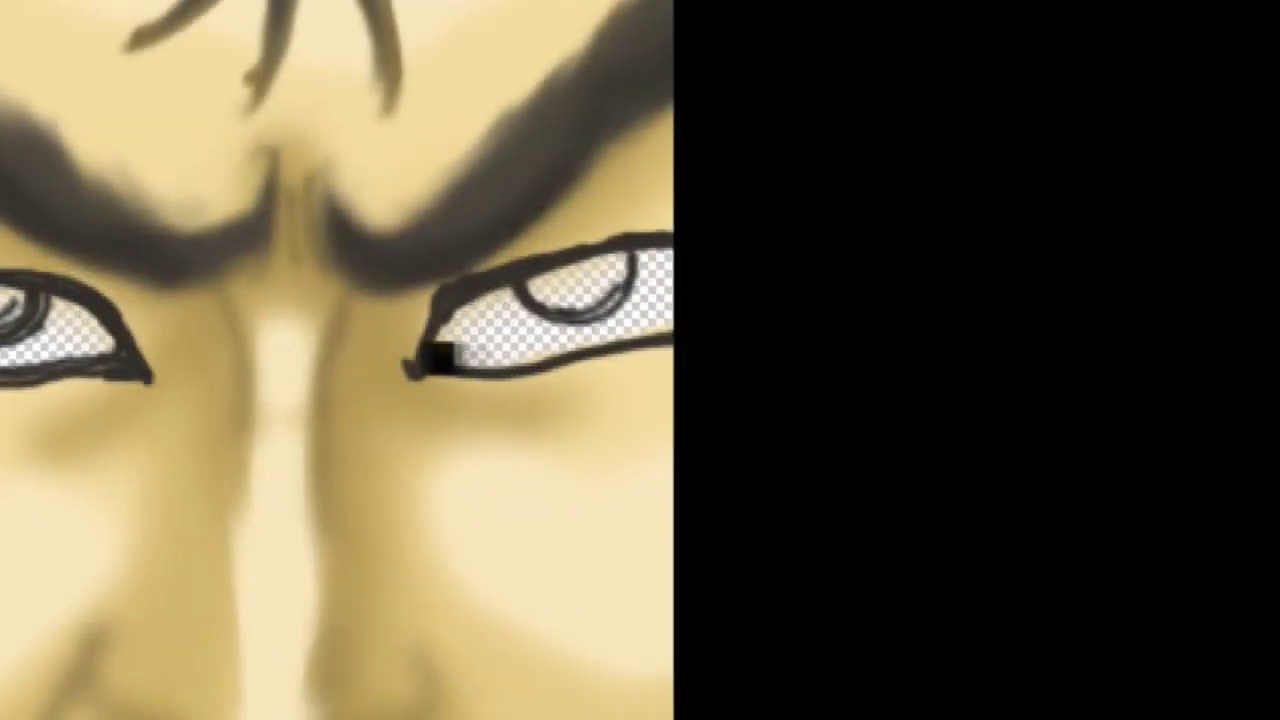
{"action": "left_click_drag", "start_coordinate": [440, 356], "coordinate": [625, 358]}
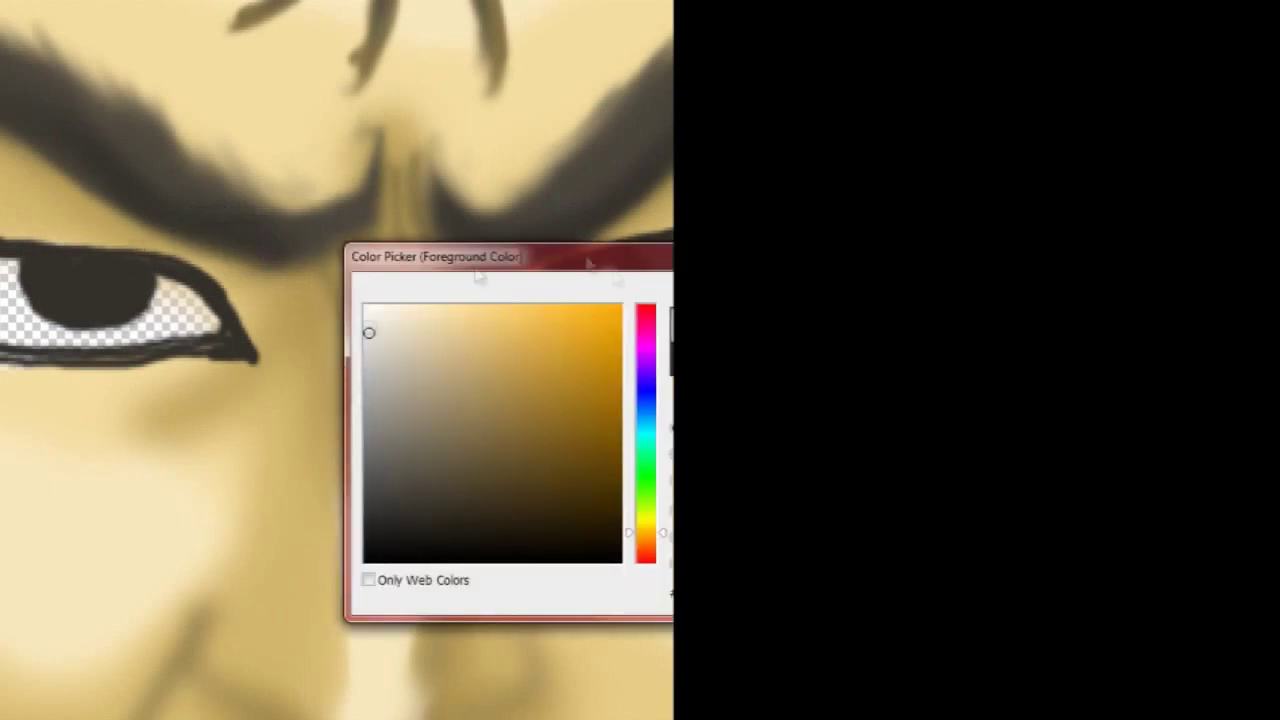
Step: Paint the left eye's white light grey and switch the paint colour to white
{"action": "key", "text": "Return"}
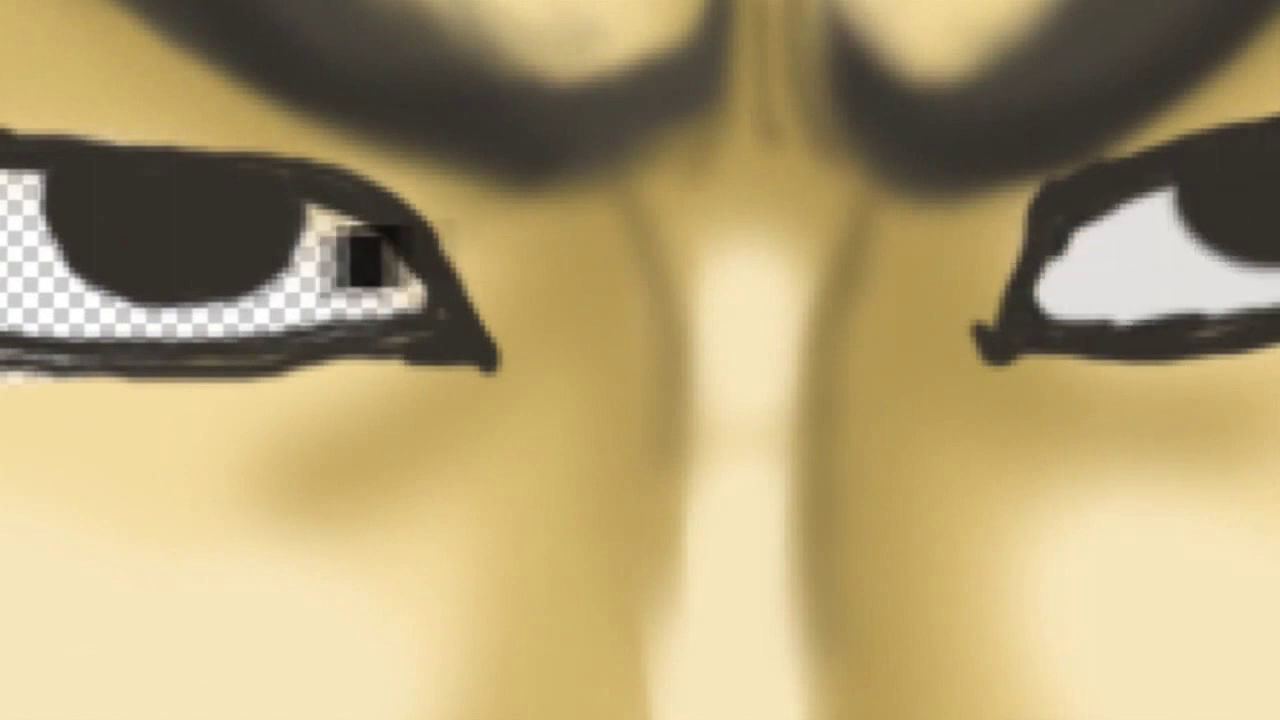
{"action": "mouse_move", "coordinate": [366, 257]}
{"action": "left_mouse_down"}
{"action": "mouse_move", "coordinate": [206, 220]}
{"action": "mouse_move", "coordinate": [43, 286]}
{"action": "mouse_move", "coordinate": [60, 300]}
{"action": "left_mouse_up"}
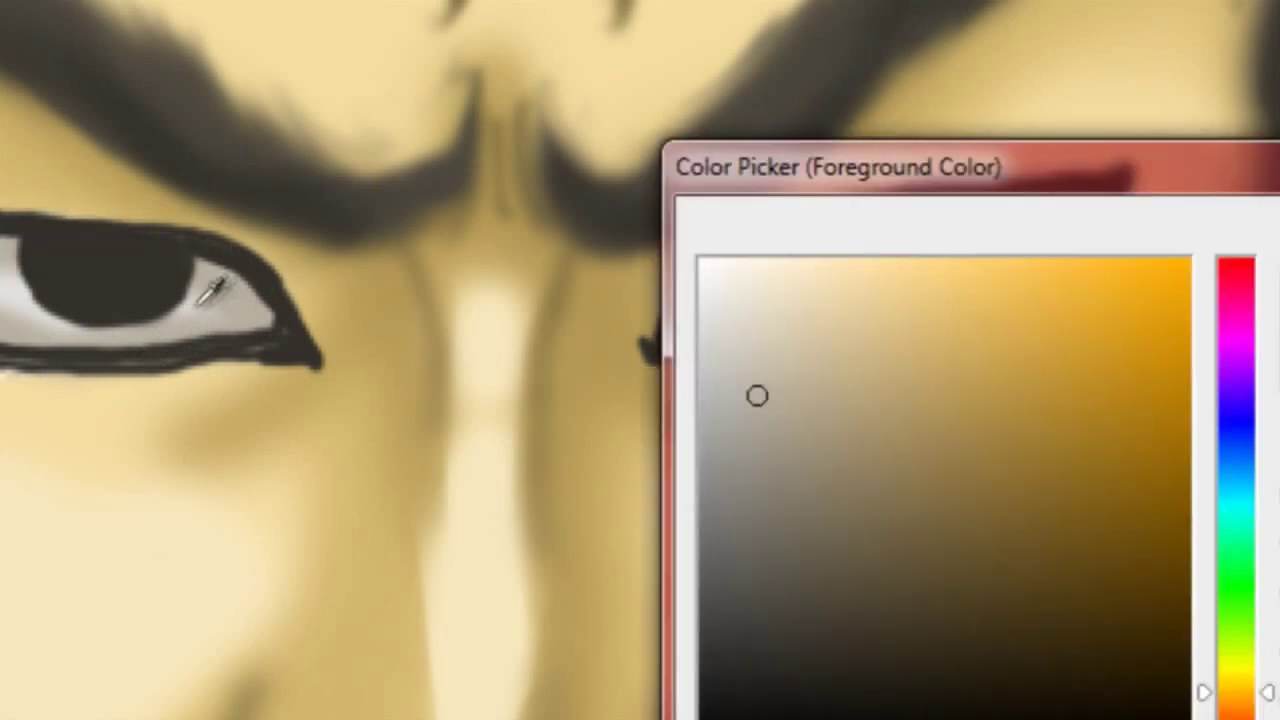
{"action": "mouse_move", "coordinate": [757, 391]}
{"action": "left_mouse_down"}
{"action": "mouse_move", "coordinate": [714, 343]}
{"action": "mouse_move", "coordinate": [709, 300]}
{"action": "left_mouse_up"}
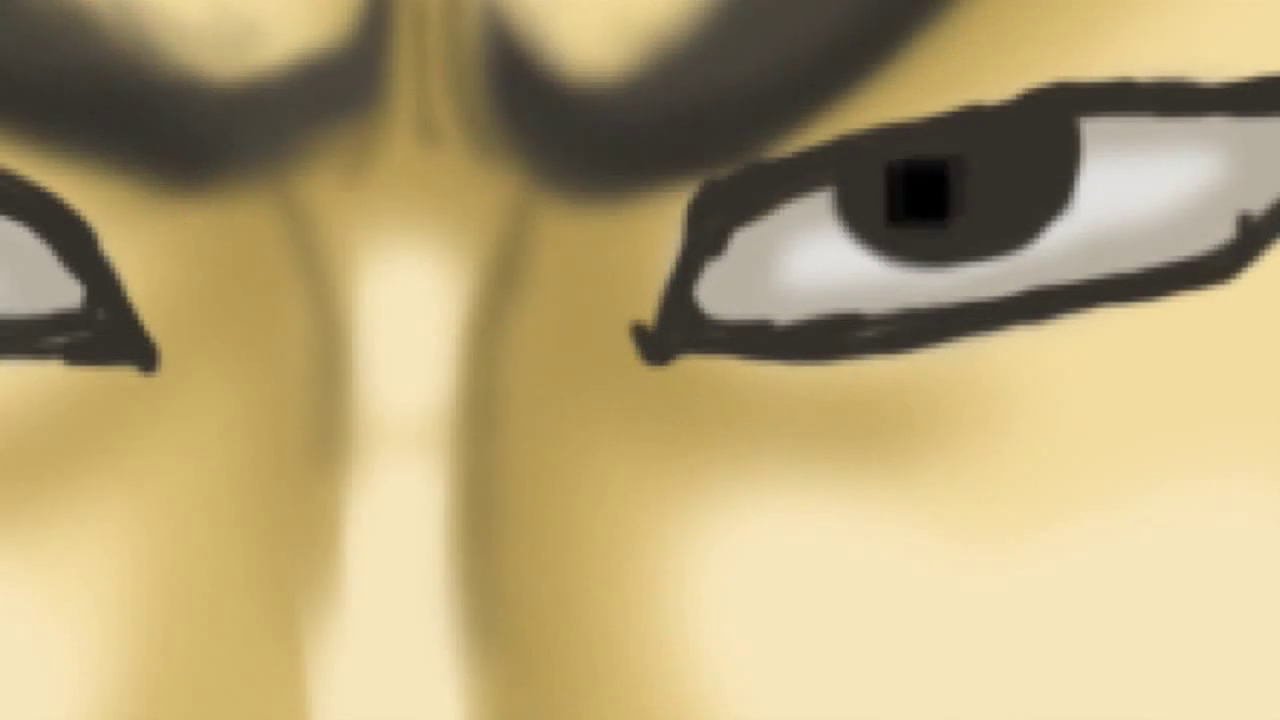
Step: Dab white highlights on both pupils and along the eye whites, undoing a misplaced dab
{"action": "left_click", "coordinate": [950, 188]}
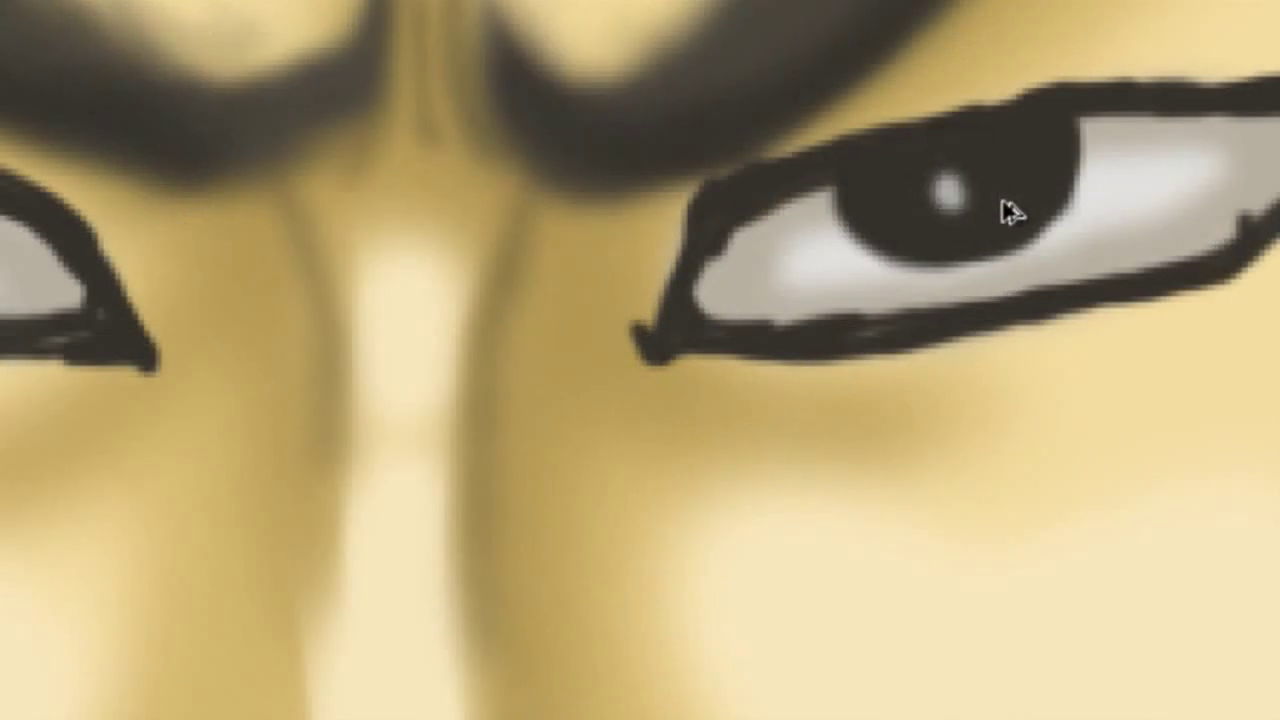
{"action": "key", "text": "ctrl+z"}
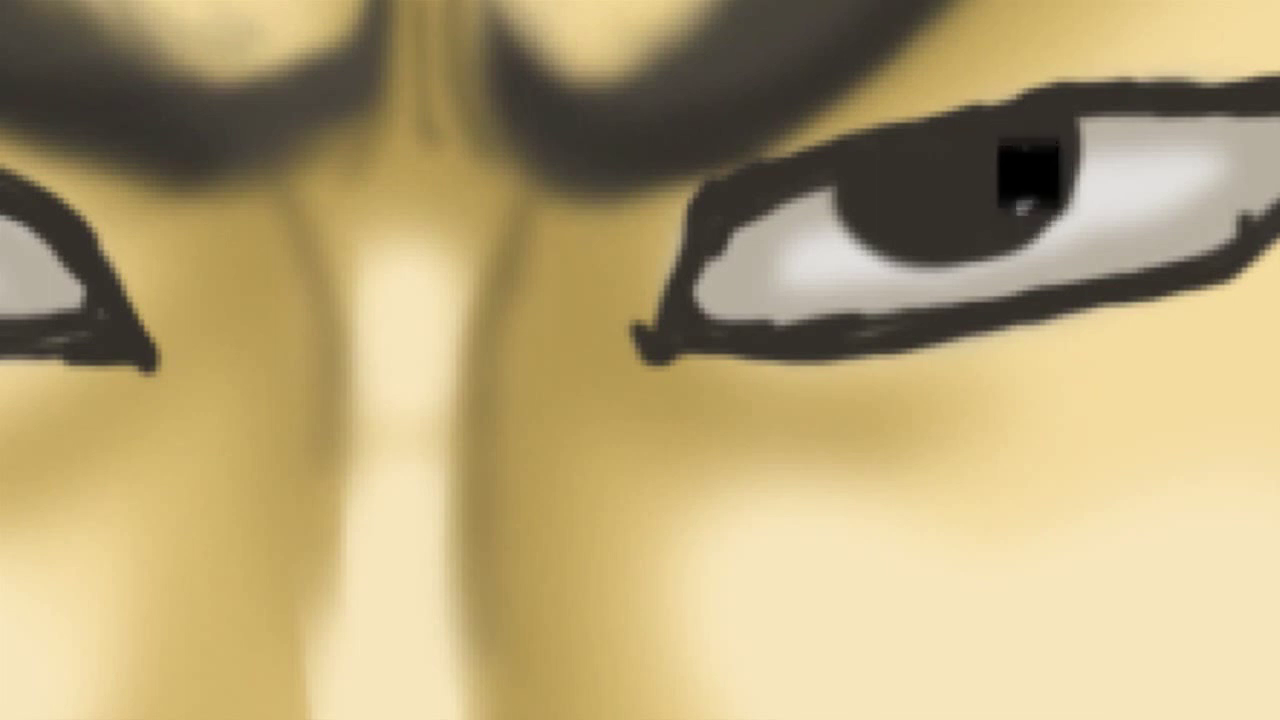
{"action": "left_click_drag", "start_coordinate": [1035, 152], "coordinate": [1022, 208]}
{"action": "left_click_drag", "start_coordinate": [1115, 152], "coordinate": [1251, 143]}
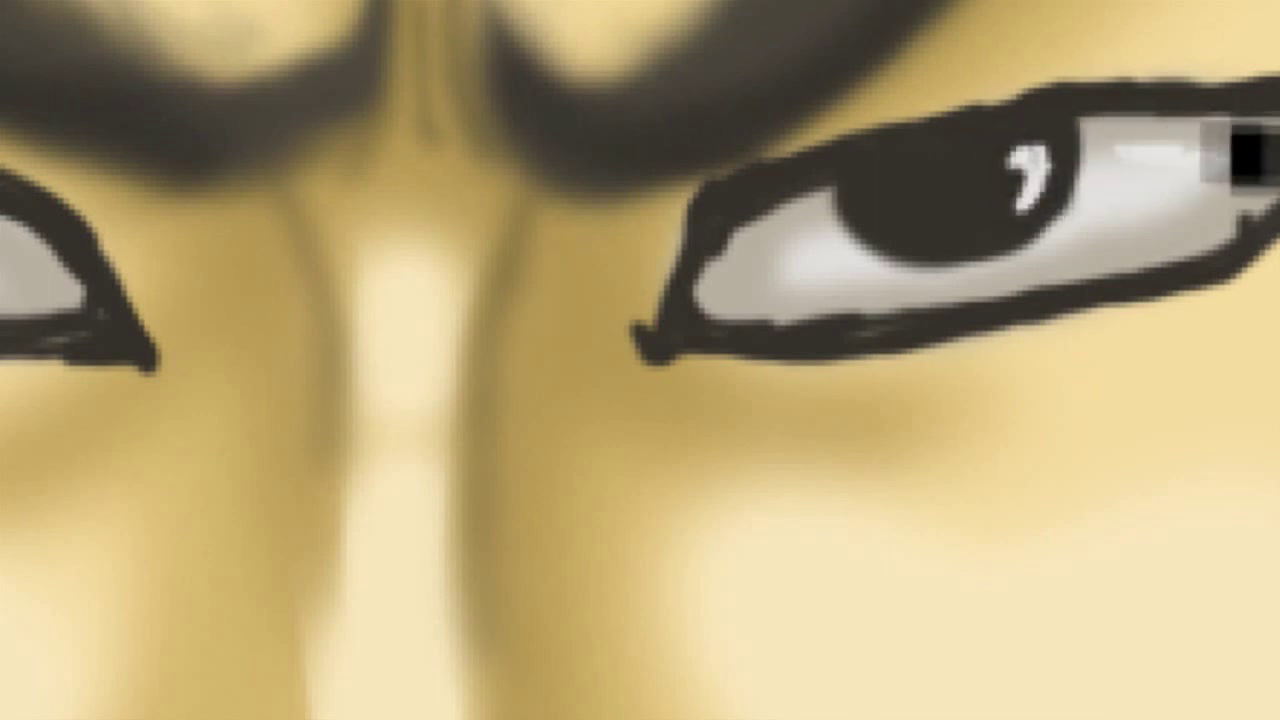
{"action": "left_click_drag", "start_coordinate": [772, 255], "coordinate": [822, 262]}
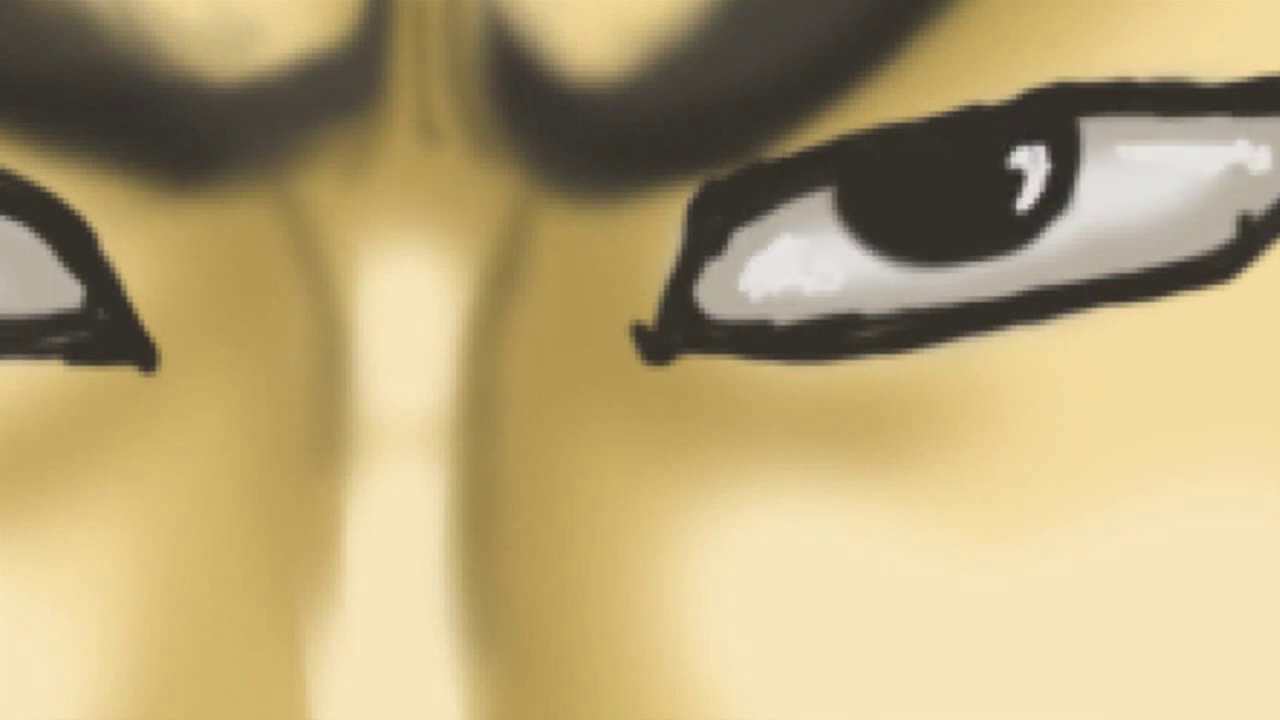
{"action": "left_click", "coordinate": [25, 265]}
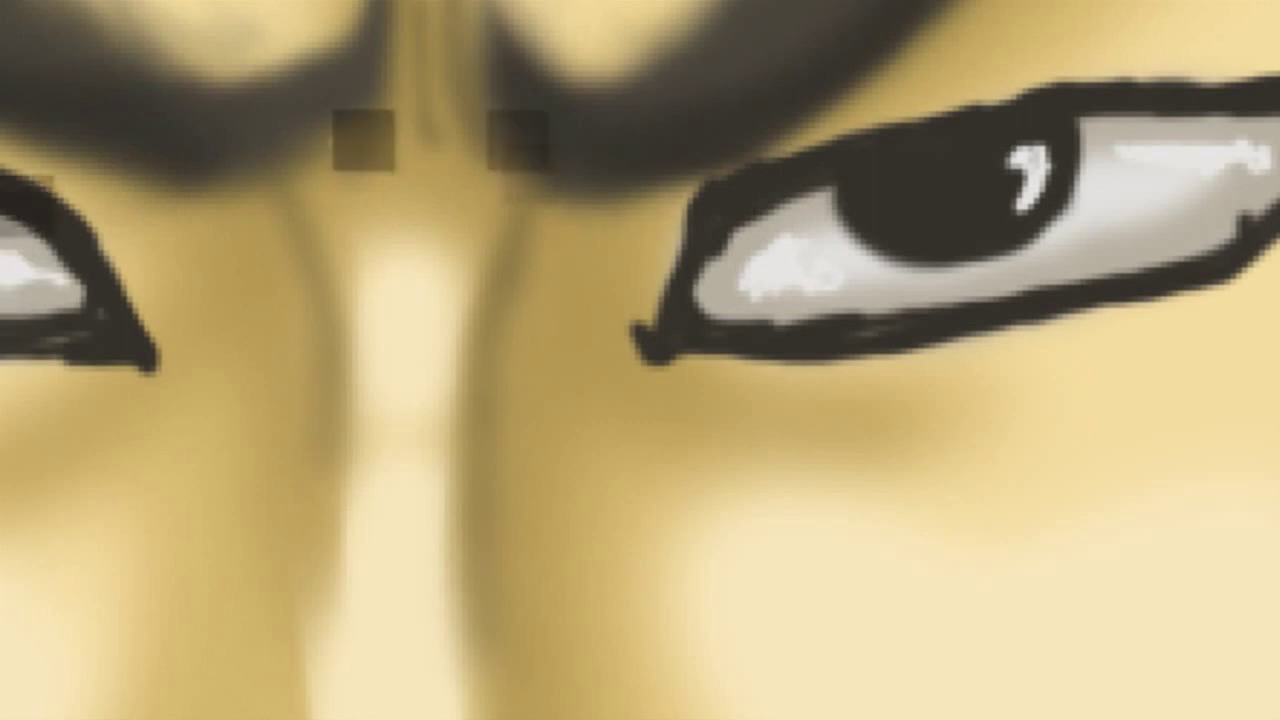
{"action": "left_click", "coordinate": [975, 163]}
{"action": "mouse_move", "coordinate": [1020, 165]}
{"action": "left_mouse_down"}
{"action": "mouse_move", "coordinate": [1000, 206]}
{"action": "mouse_move", "coordinate": [1014, 200]}
{"action": "left_mouse_up"}
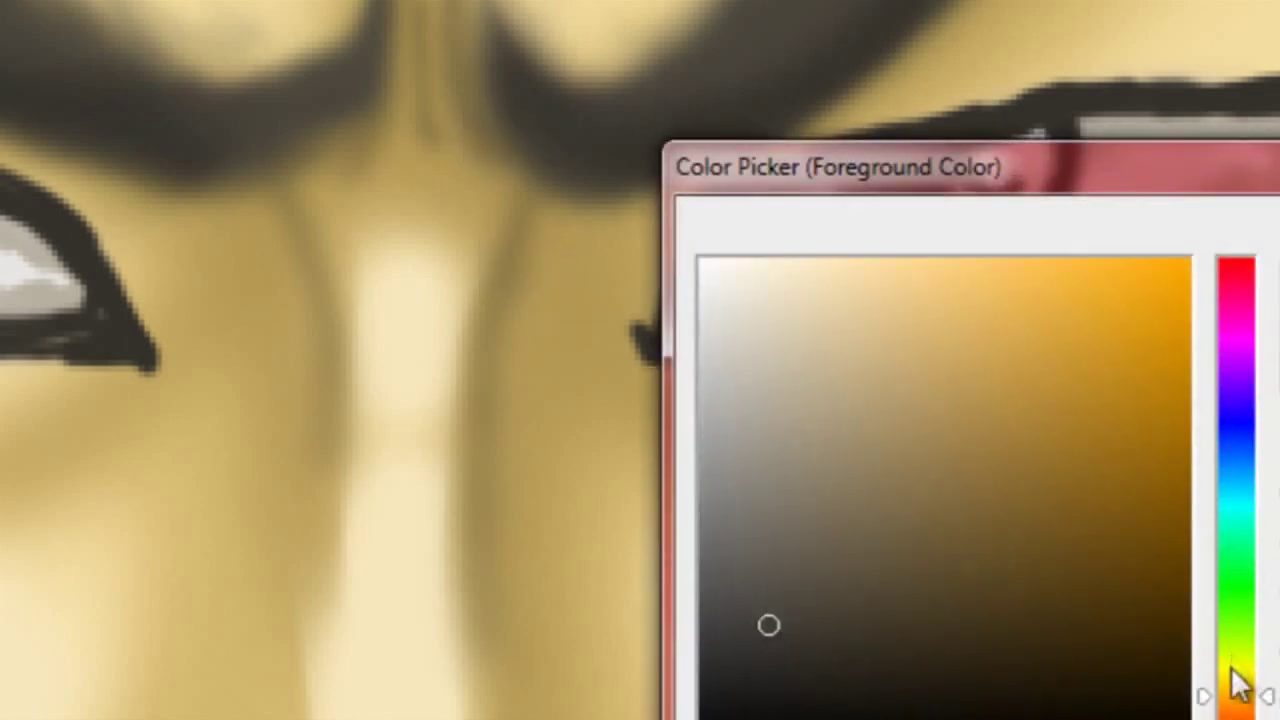
Step: Choose a teal blue and paint the right iris around its catchlight, trimming the edges with grey
{"action": "mouse_move", "coordinate": [1240, 685]}
{"action": "left_mouse_down"}
{"action": "mouse_move", "coordinate": [1248, 320]}
{"action": "mouse_move", "coordinate": [1248, 491]}
{"action": "mouse_move", "coordinate": [1240, 480]}
{"action": "left_mouse_up"}
{"action": "left_click_drag", "start_coordinate": [985, 390], "coordinate": [1105, 317]}
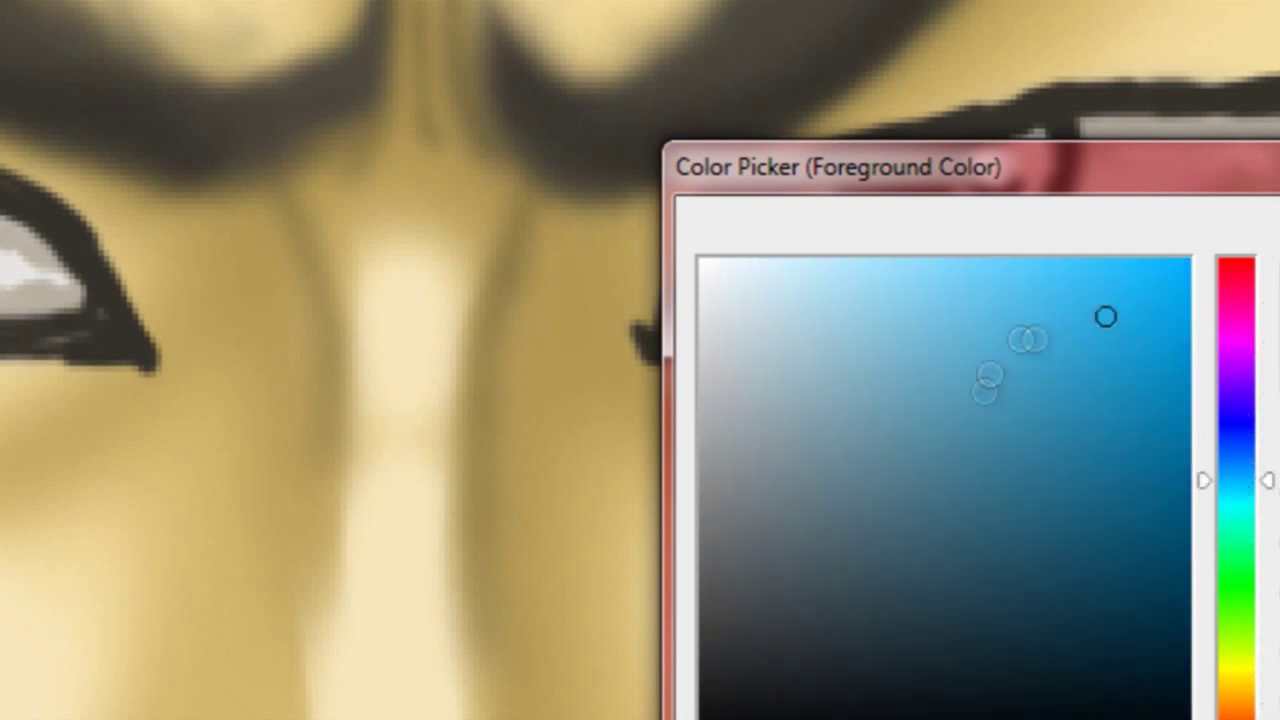
{"action": "key", "text": "Return"}
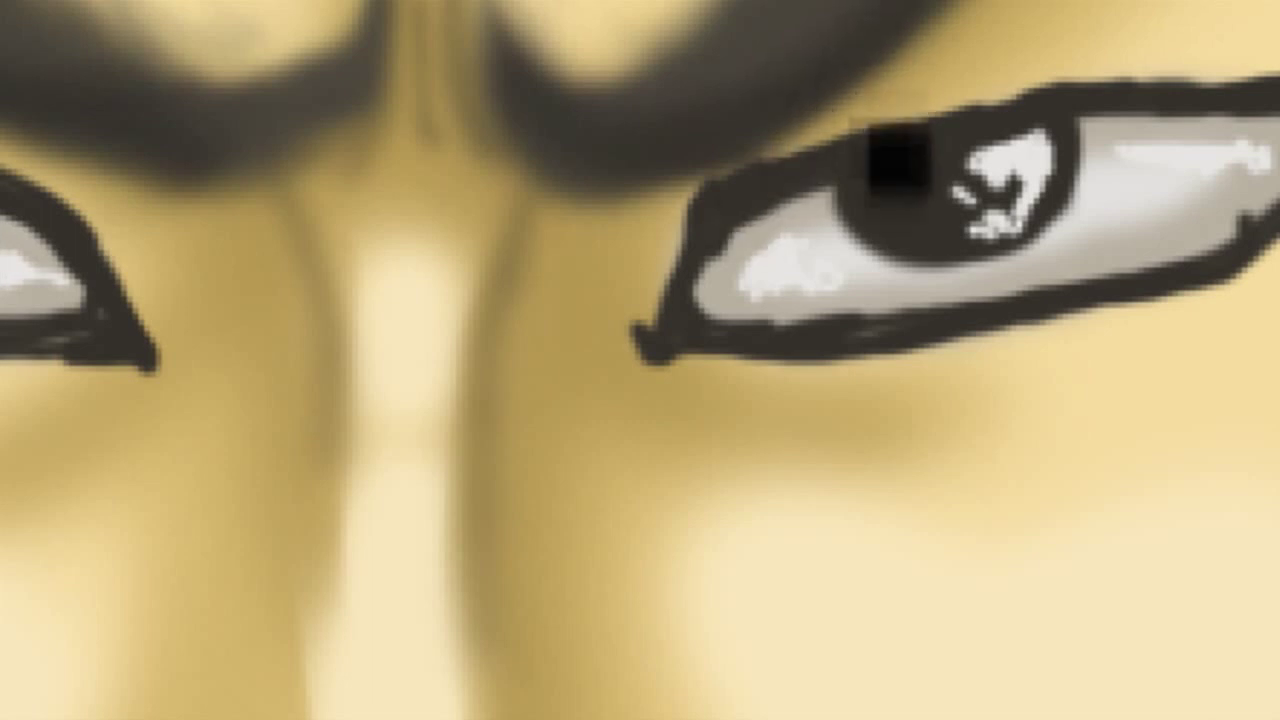
{"action": "mouse_move", "coordinate": [894, 166]}
{"action": "left_mouse_down"}
{"action": "mouse_move", "coordinate": [914, 206]}
{"action": "mouse_move", "coordinate": [1017, 154]}
{"action": "mouse_move", "coordinate": [862, 192]}
{"action": "mouse_move", "coordinate": [914, 194]}
{"action": "left_mouse_up"}
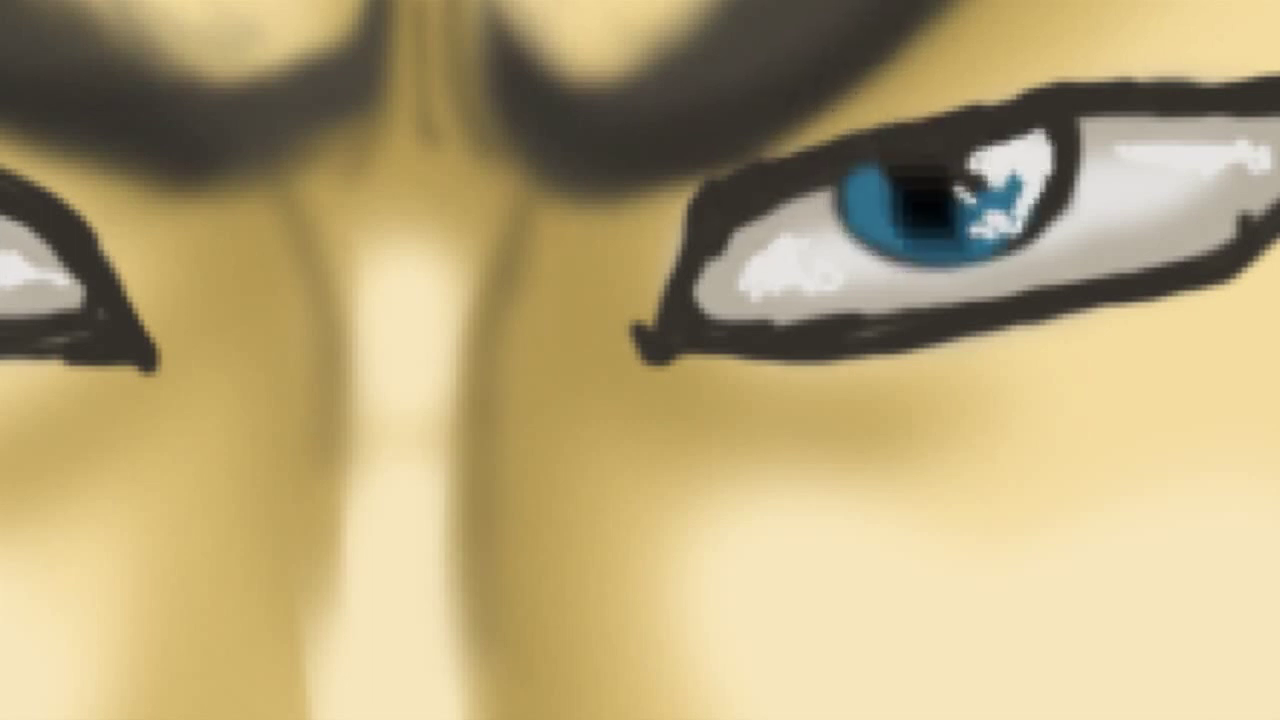
{"action": "left_click", "coordinate": [1000, 237], "text": "alt"}
{"action": "mouse_move", "coordinate": [1006, 243]}
{"action": "left_mouse_down"}
{"action": "mouse_move", "coordinate": [960, 268]}
{"action": "mouse_move", "coordinate": [837, 229]}
{"action": "mouse_move", "coordinate": [920, 254]}
{"action": "mouse_move", "coordinate": [1046, 160]}
{"action": "mouse_move", "coordinate": [848, 150]}
{"action": "left_mouse_up"}
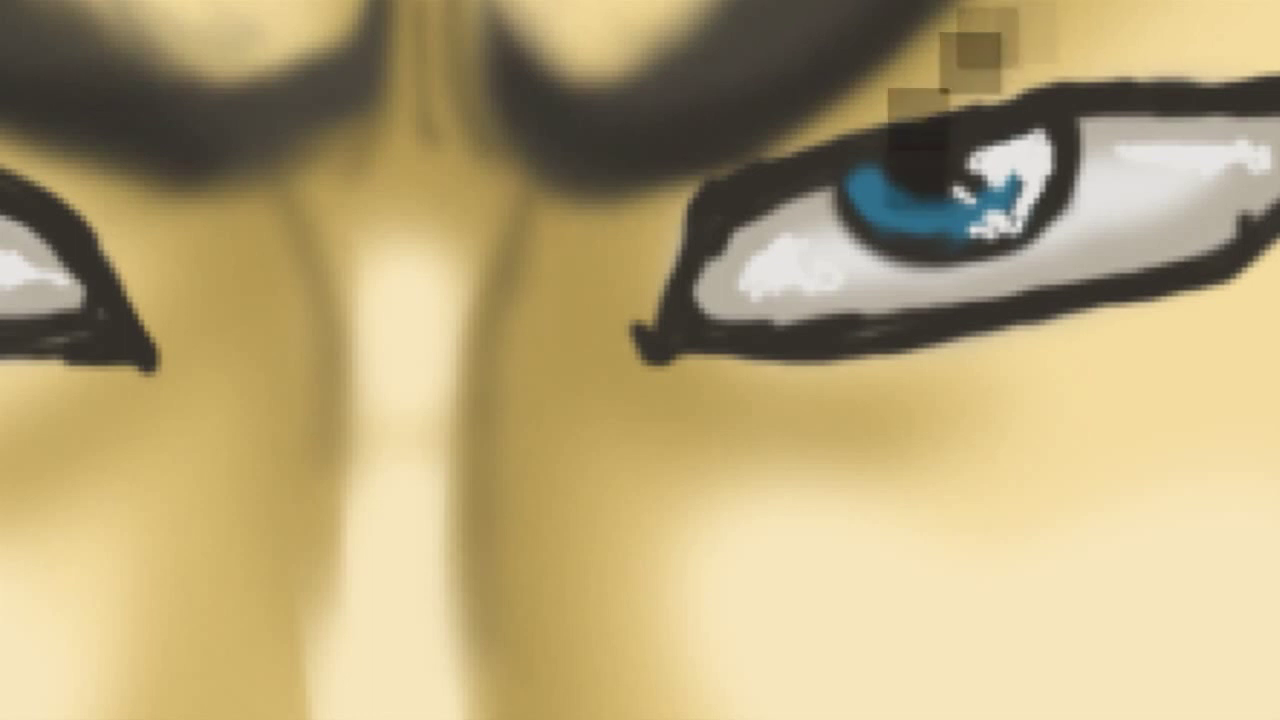
{"action": "mouse_move", "coordinate": [909, 206]}
{"action": "left_mouse_down"}
{"action": "mouse_move", "coordinate": [1014, 177]}
{"action": "mouse_move", "coordinate": [1045, 140]}
{"action": "left_mouse_up"}
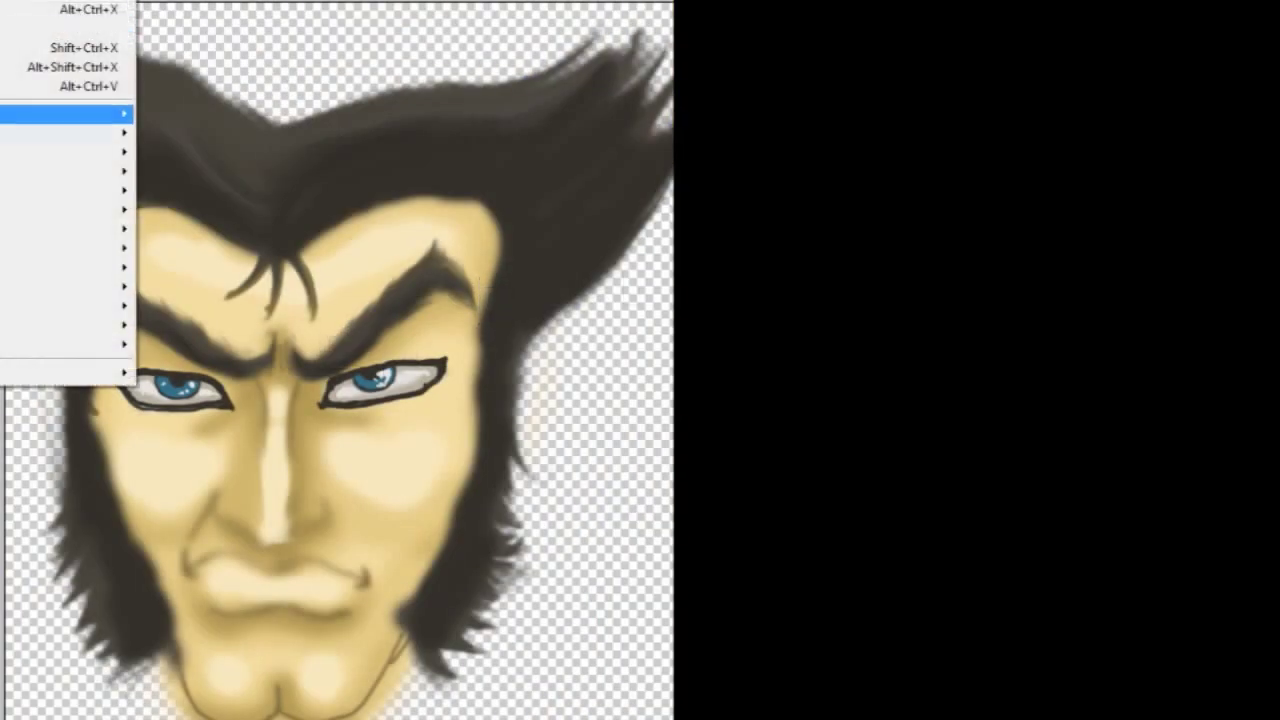
Step: Apply Gaussian Blur twice to soften the hair, including the upper-right strands
{"action": "mouse_move", "coordinate": [65, 114]}
{"action": "left_click", "coordinate": [157, 209]}
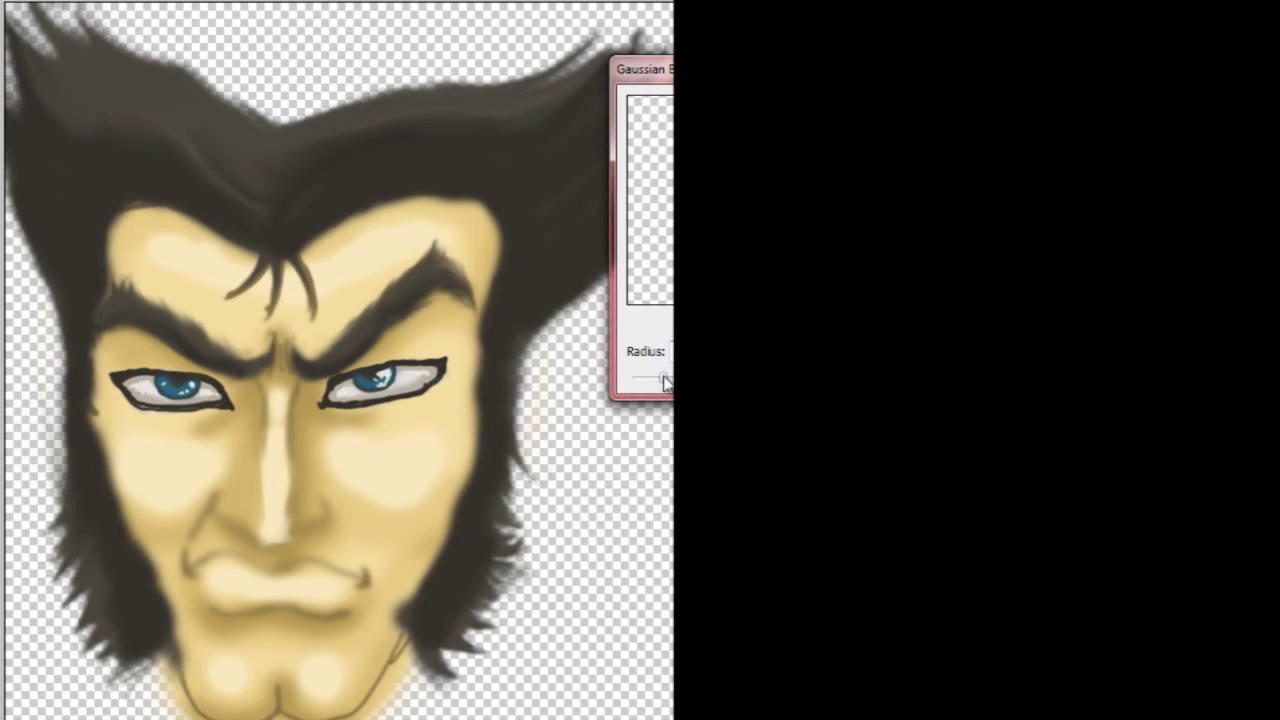
{"action": "key", "text": "Return"}
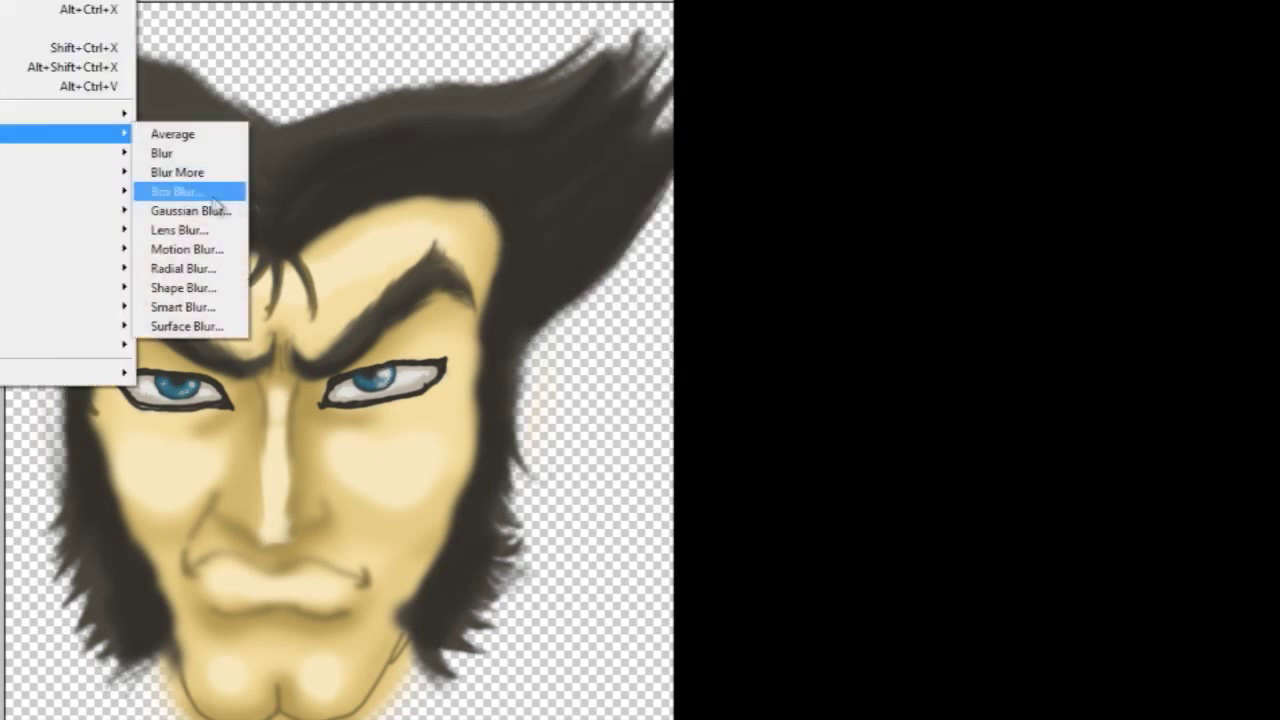
{"action": "left_click", "coordinate": [175, 211]}
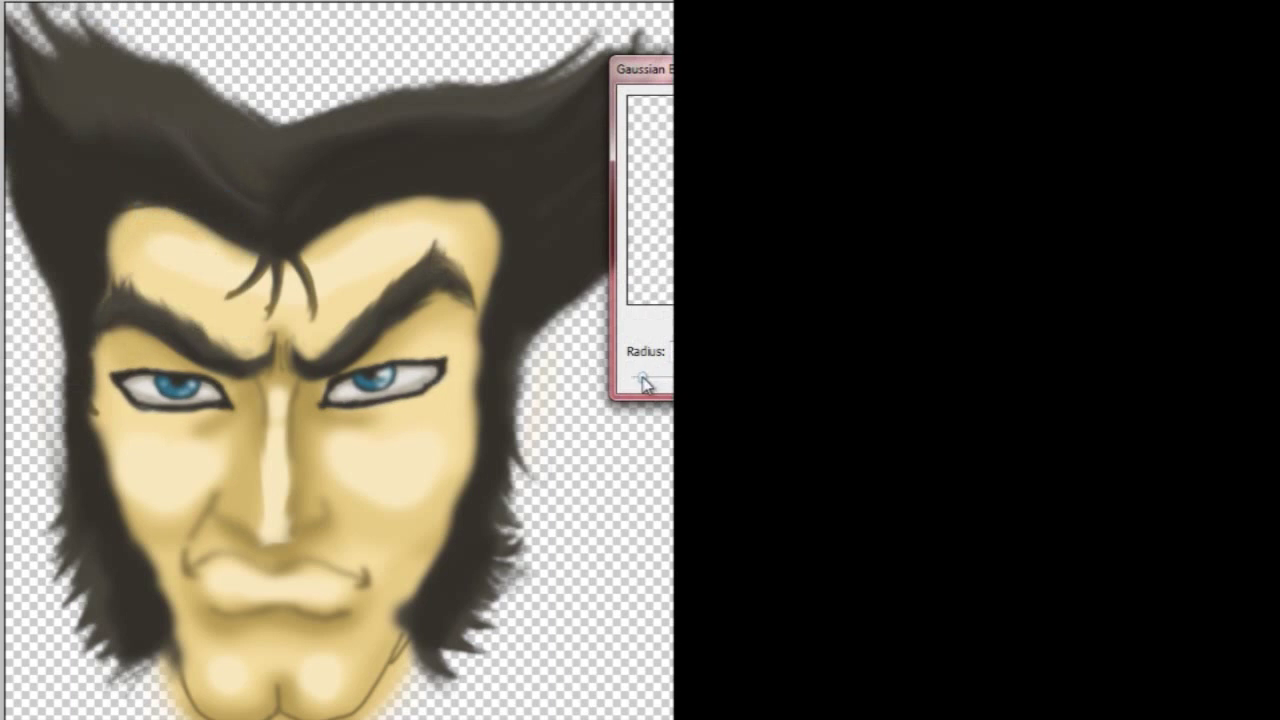
{"action": "key", "text": "Return"}
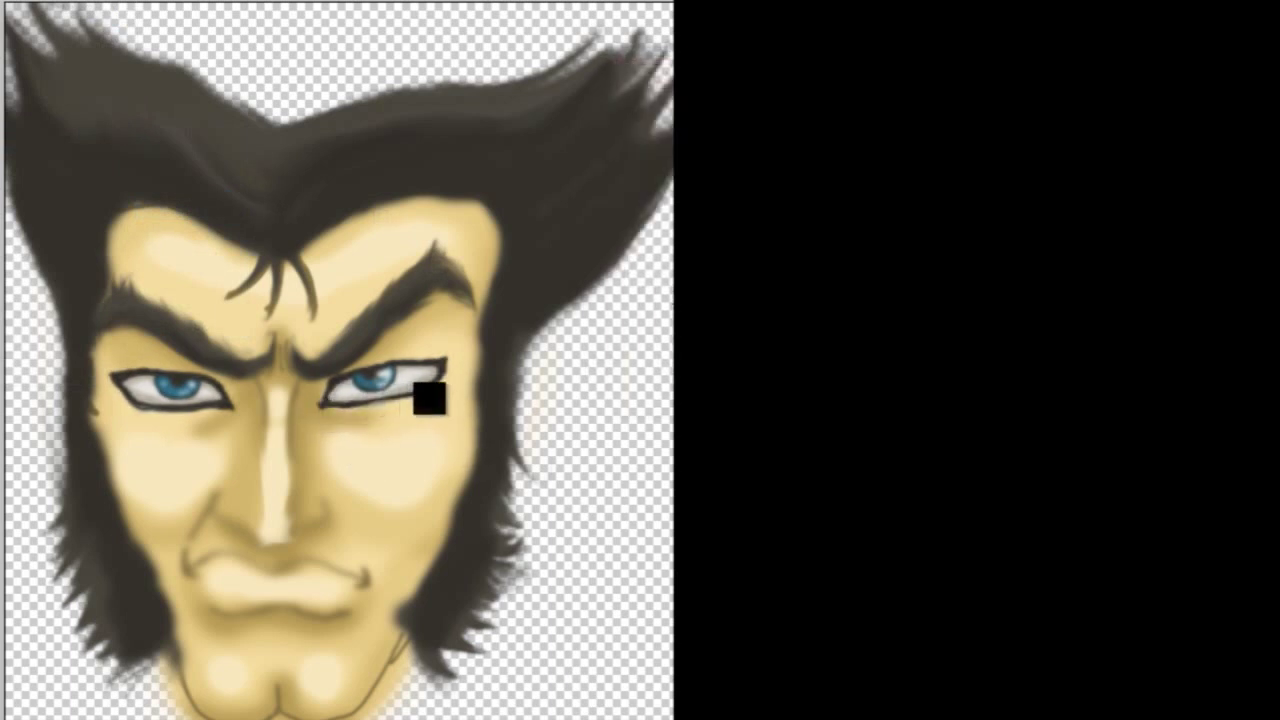
Step: Recolour the eye outlines warm golden brown with Color Balance and Hue/Saturation Colorize
{"action": "key", "text": "ctrl+b"}
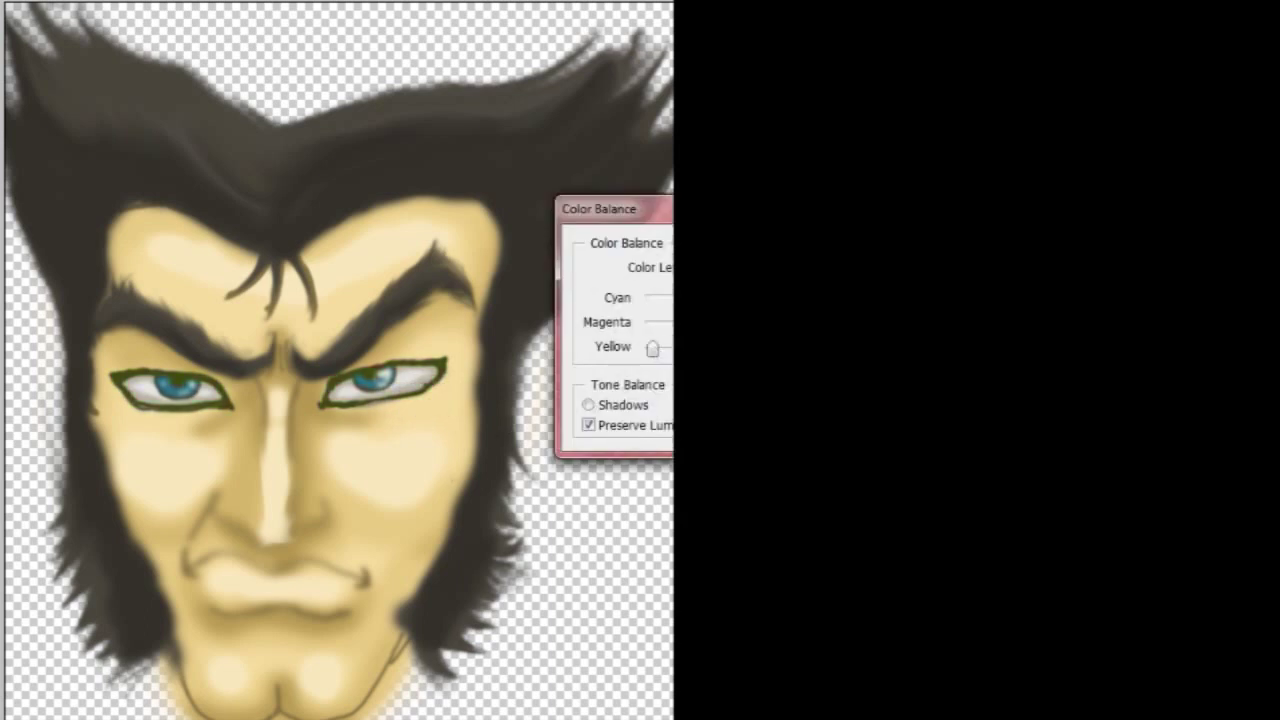
{"action": "key", "text": "Return"}
{"action": "key", "text": "ctrl+u"}
{"action": "mouse_move", "coordinate": [424, 290]}
{"action": "left_mouse_down"}
{"action": "mouse_move", "coordinate": [464, 290]}
{"action": "mouse_move", "coordinate": [374, 291]}
{"action": "mouse_move", "coordinate": [434, 262]}
{"action": "mouse_move", "coordinate": [437, 293]}
{"action": "left_mouse_up"}
{"action": "left_click", "coordinate": [598, 314]}
{"action": "left_click_drag", "start_coordinate": [375, 238], "coordinate": [382, 238]}
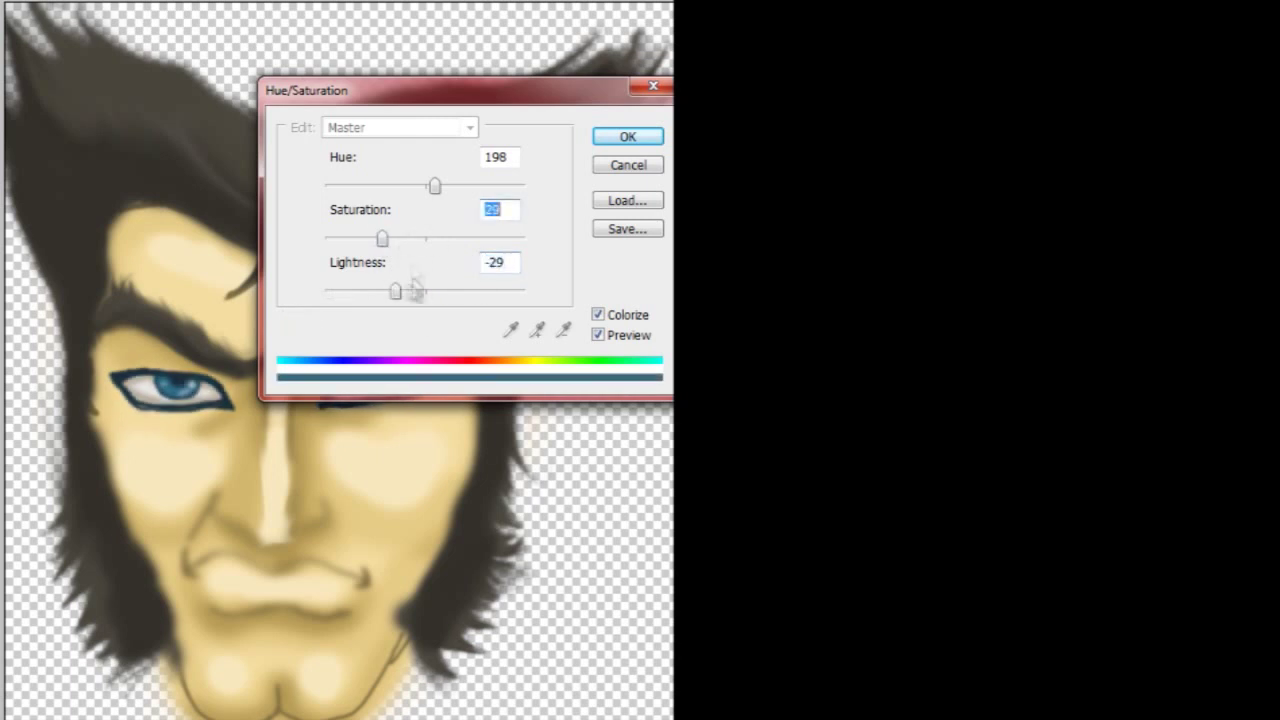
{"action": "left_click_drag", "start_coordinate": [414, 290], "coordinate": [460, 268]}
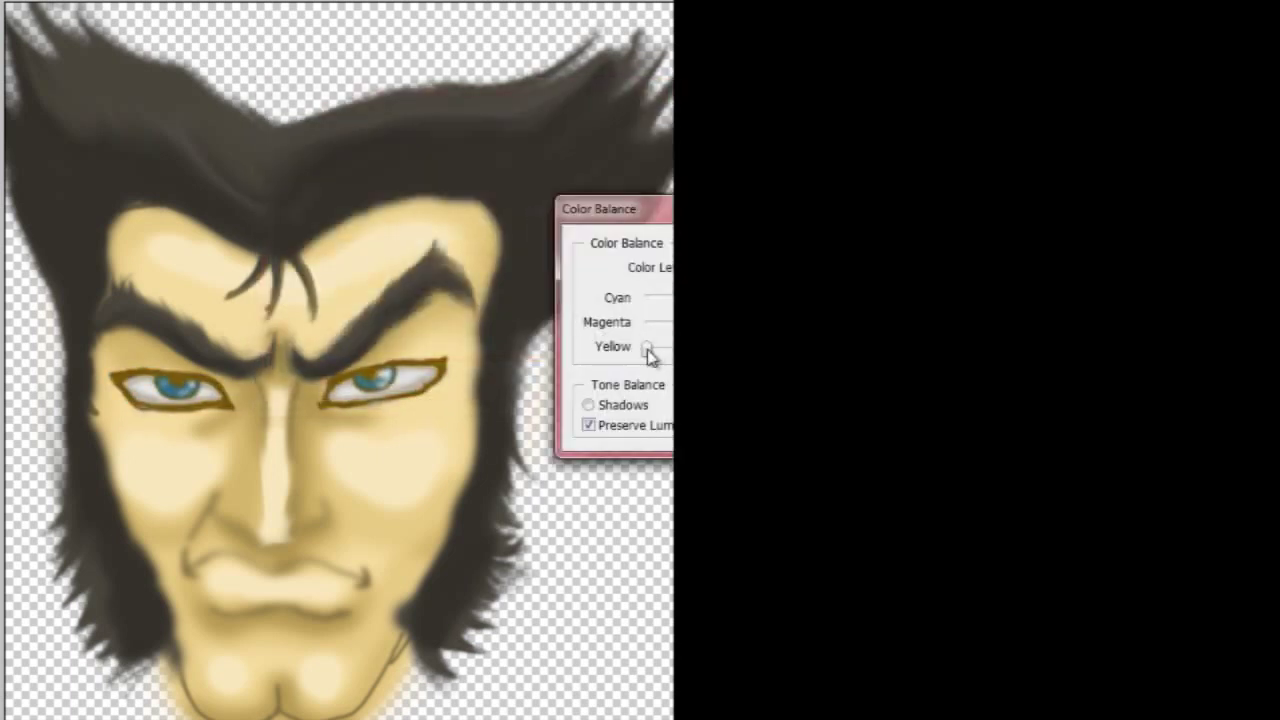
{"action": "key", "text": "Return"}
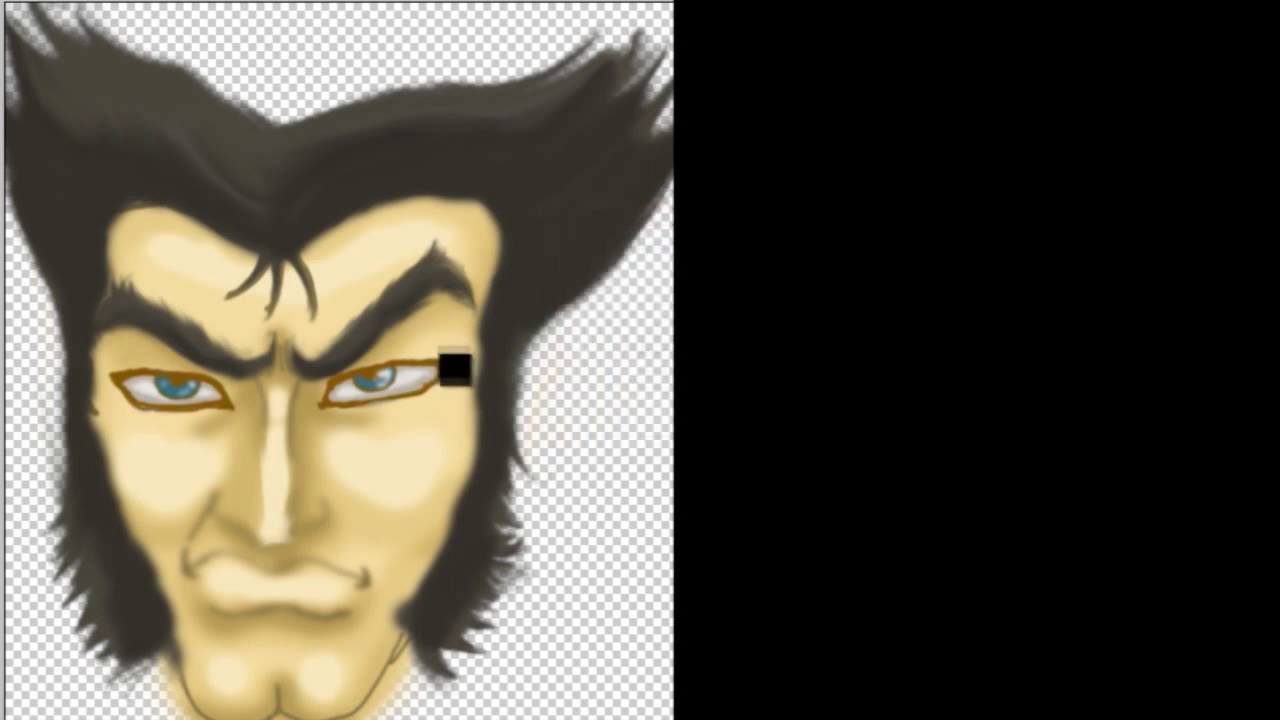